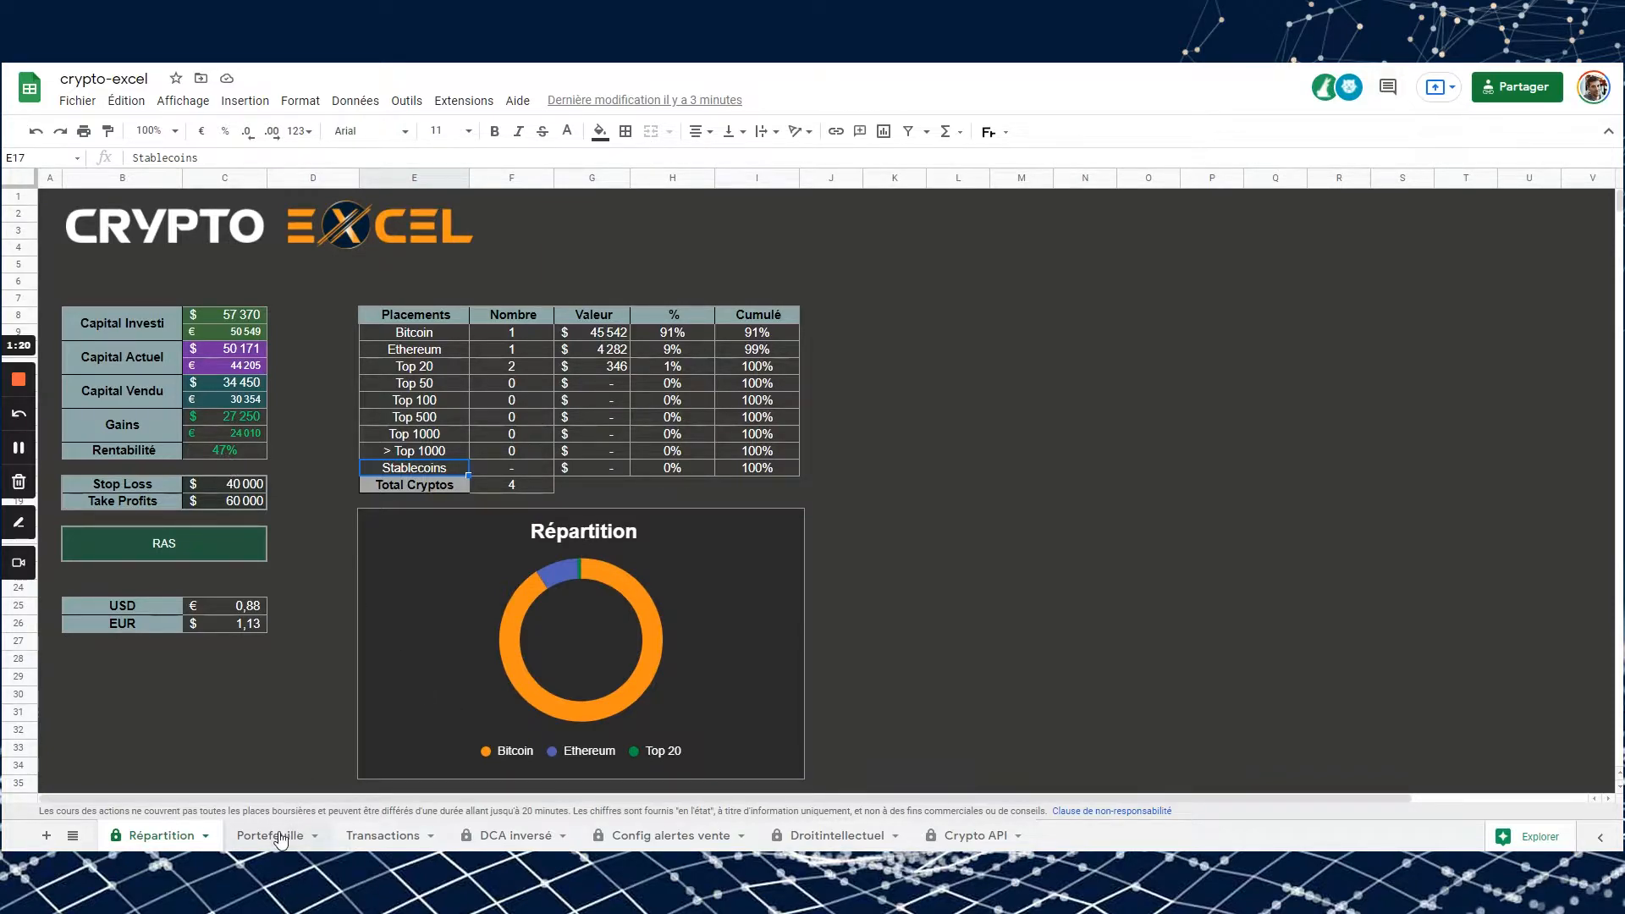
- Clear the leftover sale price in cell J9 of the Transactions sheet
left_click(240, 837)
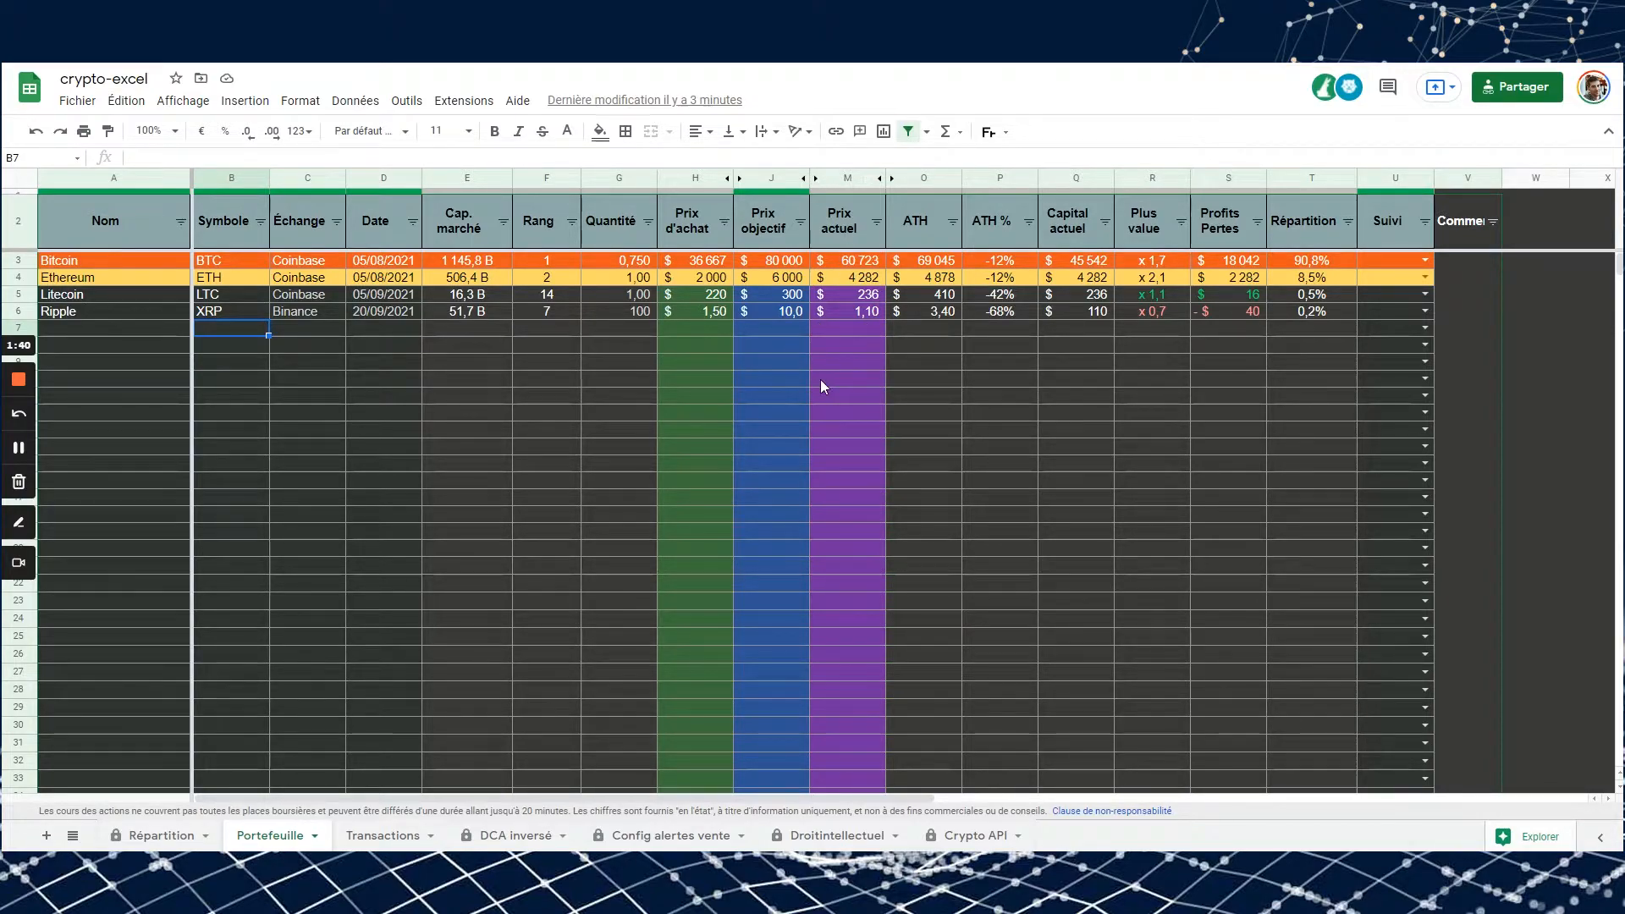
left_click(156, 837)
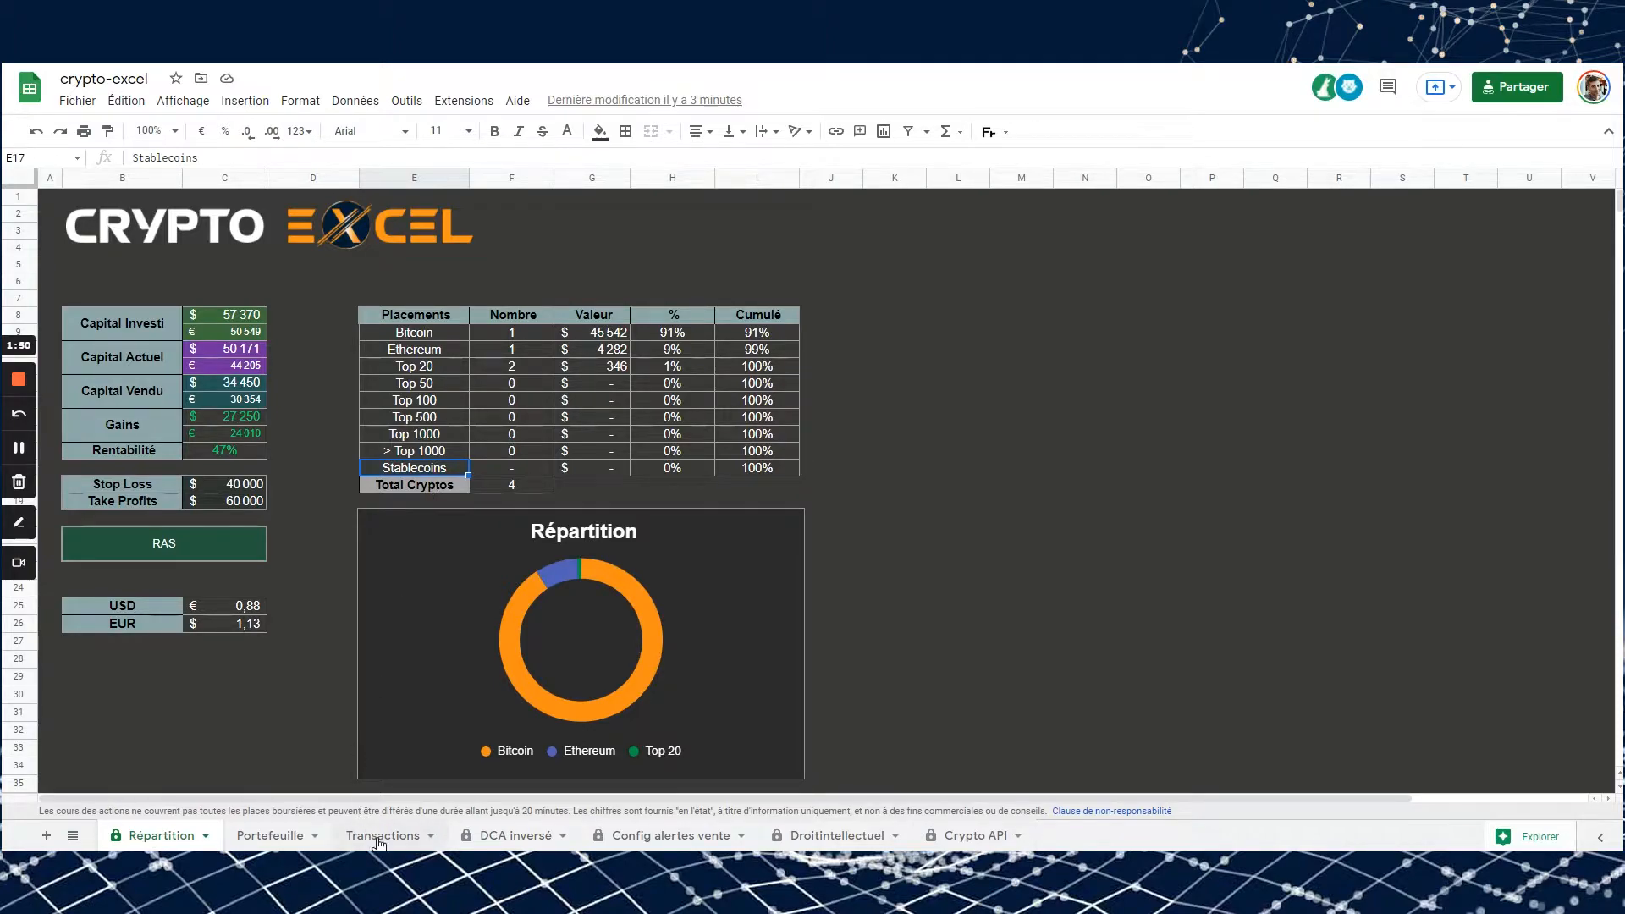
left_click(379, 840)
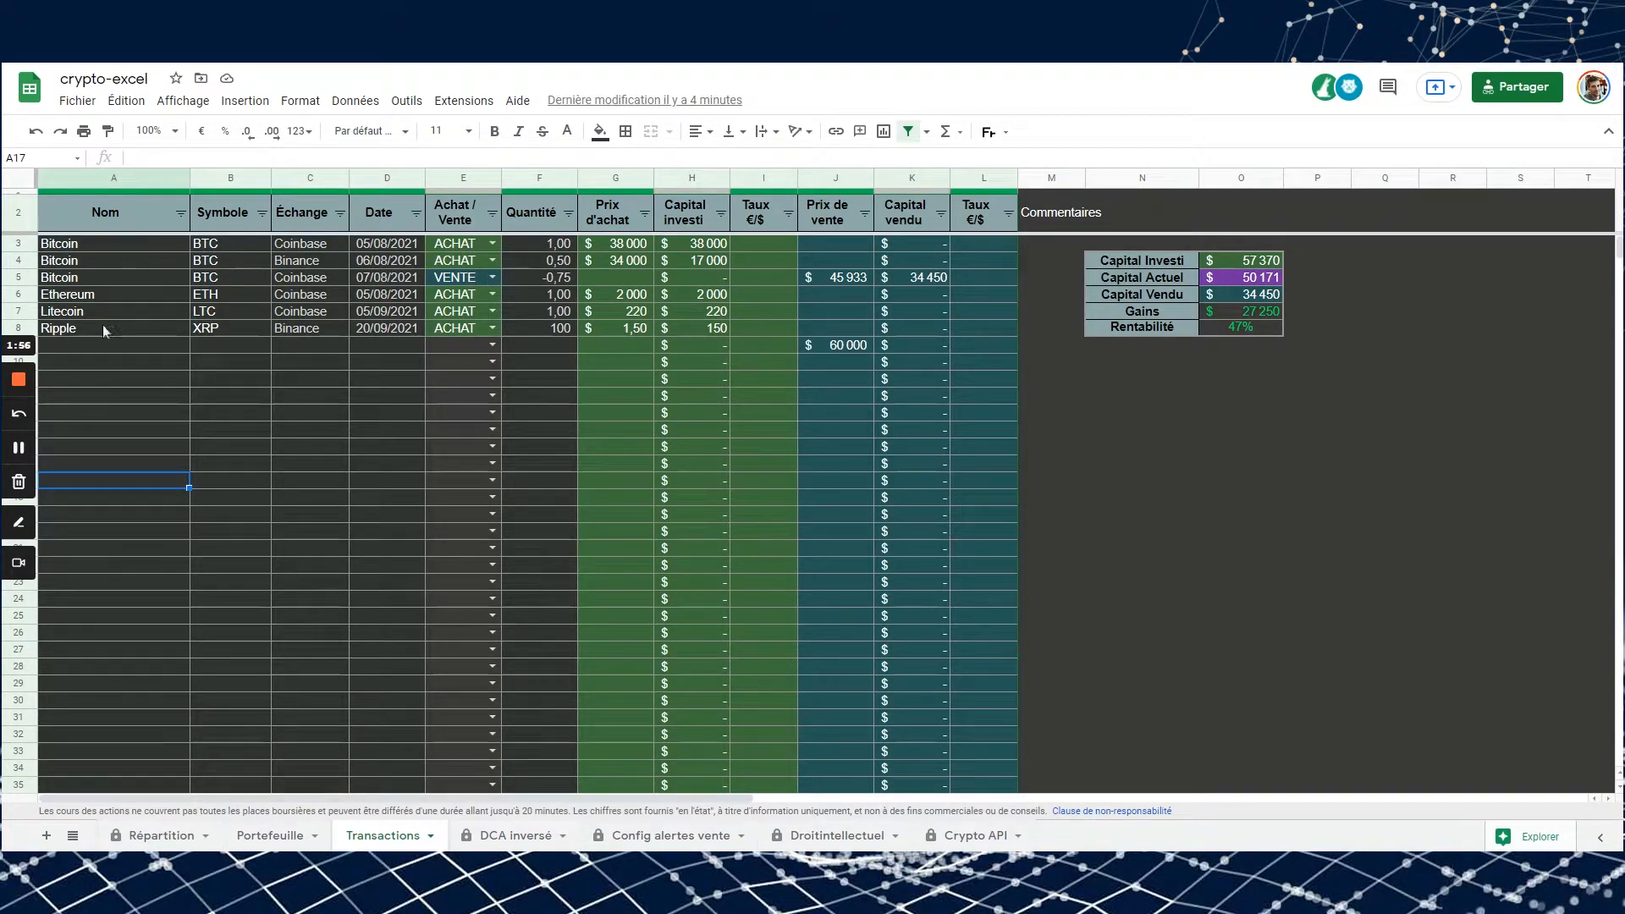
left_click(855, 344)
key("Delete")
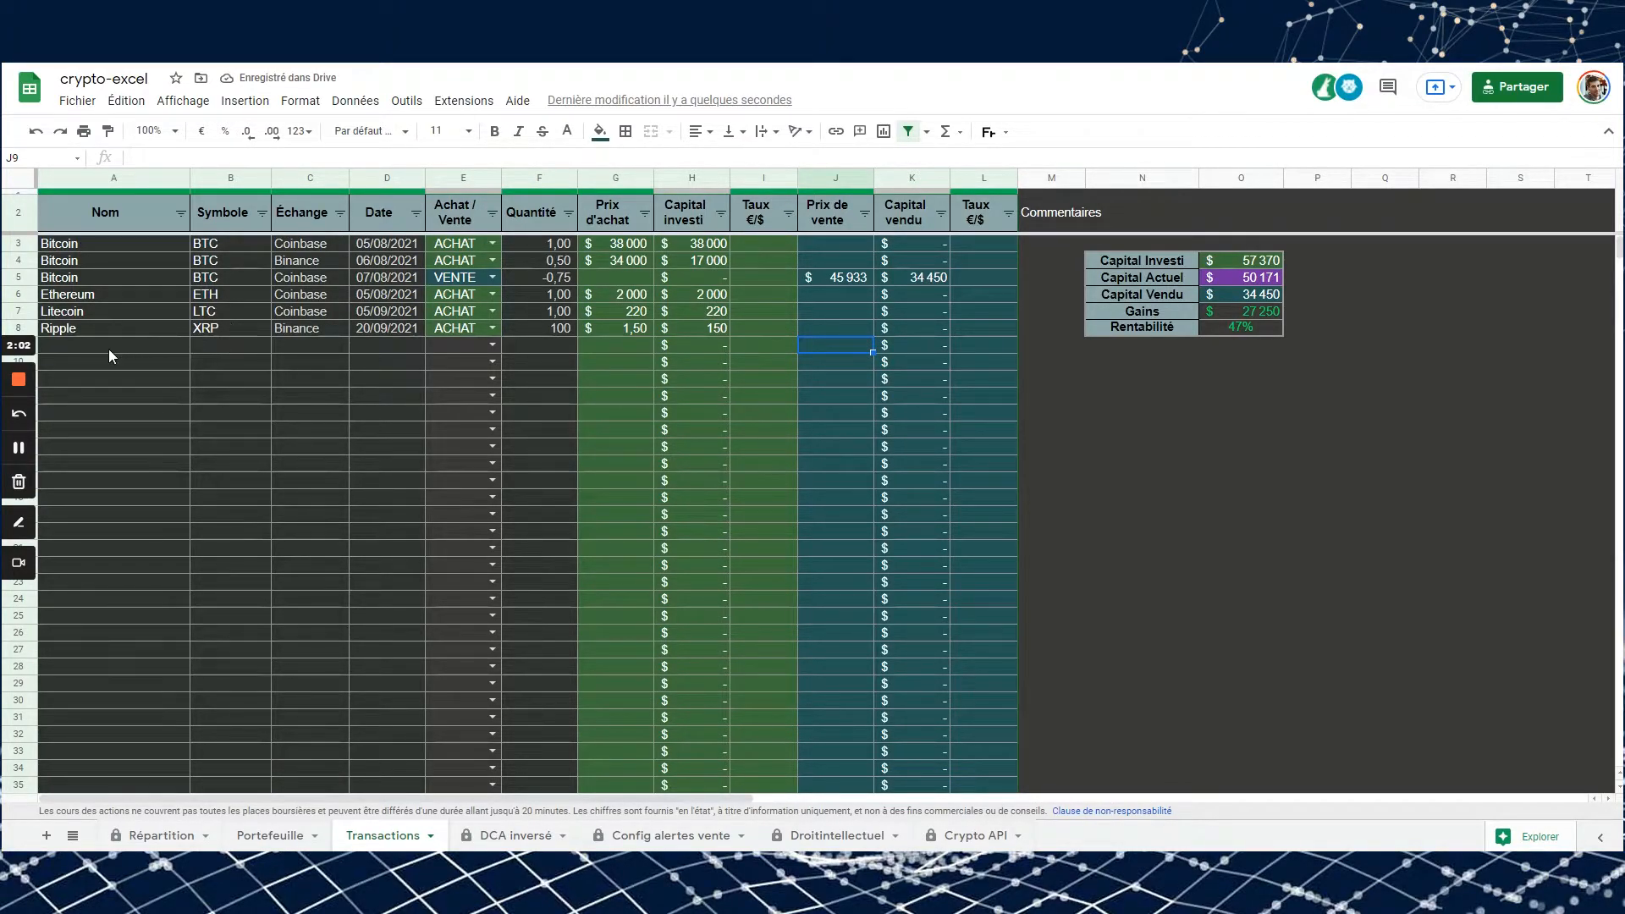
- Record a BTC sale in row 9 of Transactions with a quantity of -0,75, and check the Bitcoin holding in Portefeuille
left_click(204, 340)
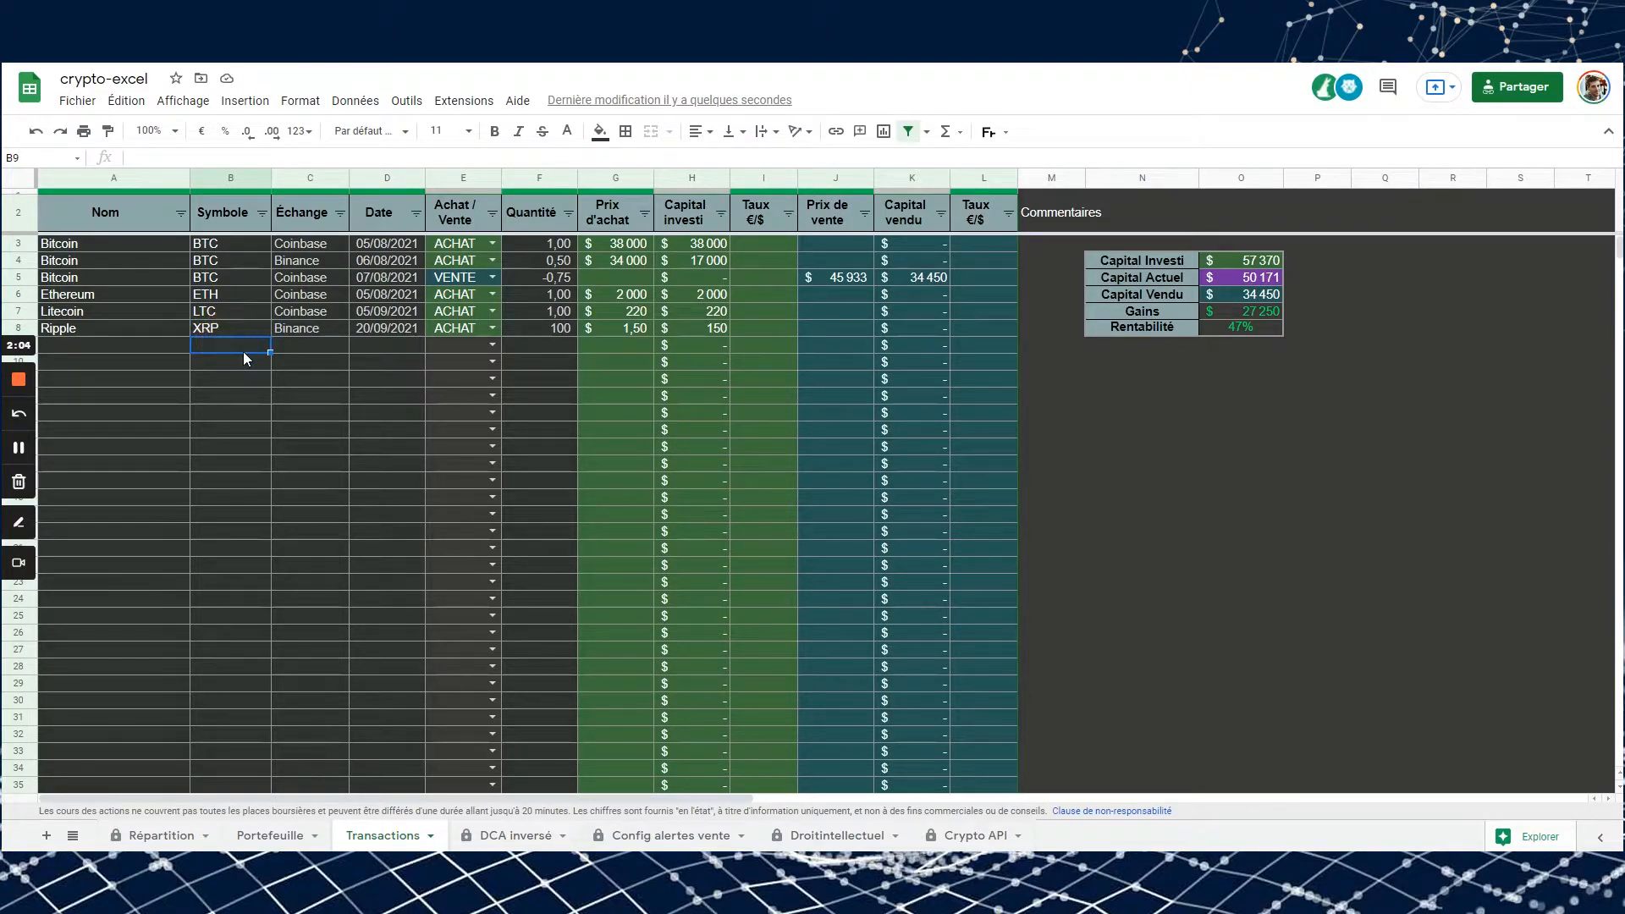
type("BTC")
key("Tab")
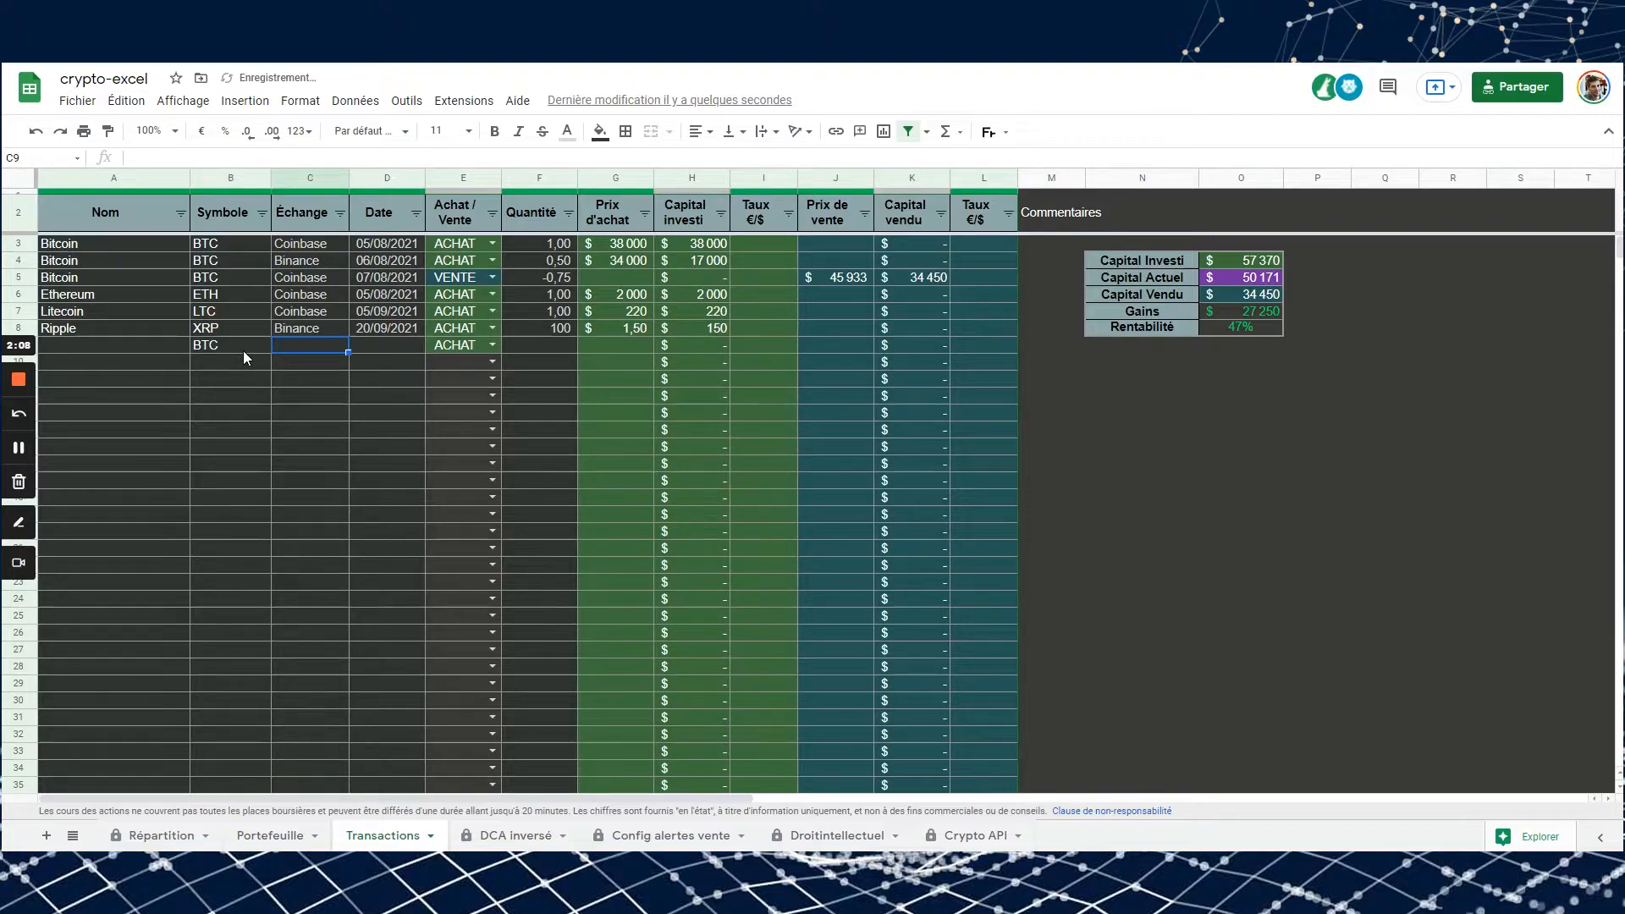
left_click(150, 353)
left_click(308, 341)
left_click(532, 344)
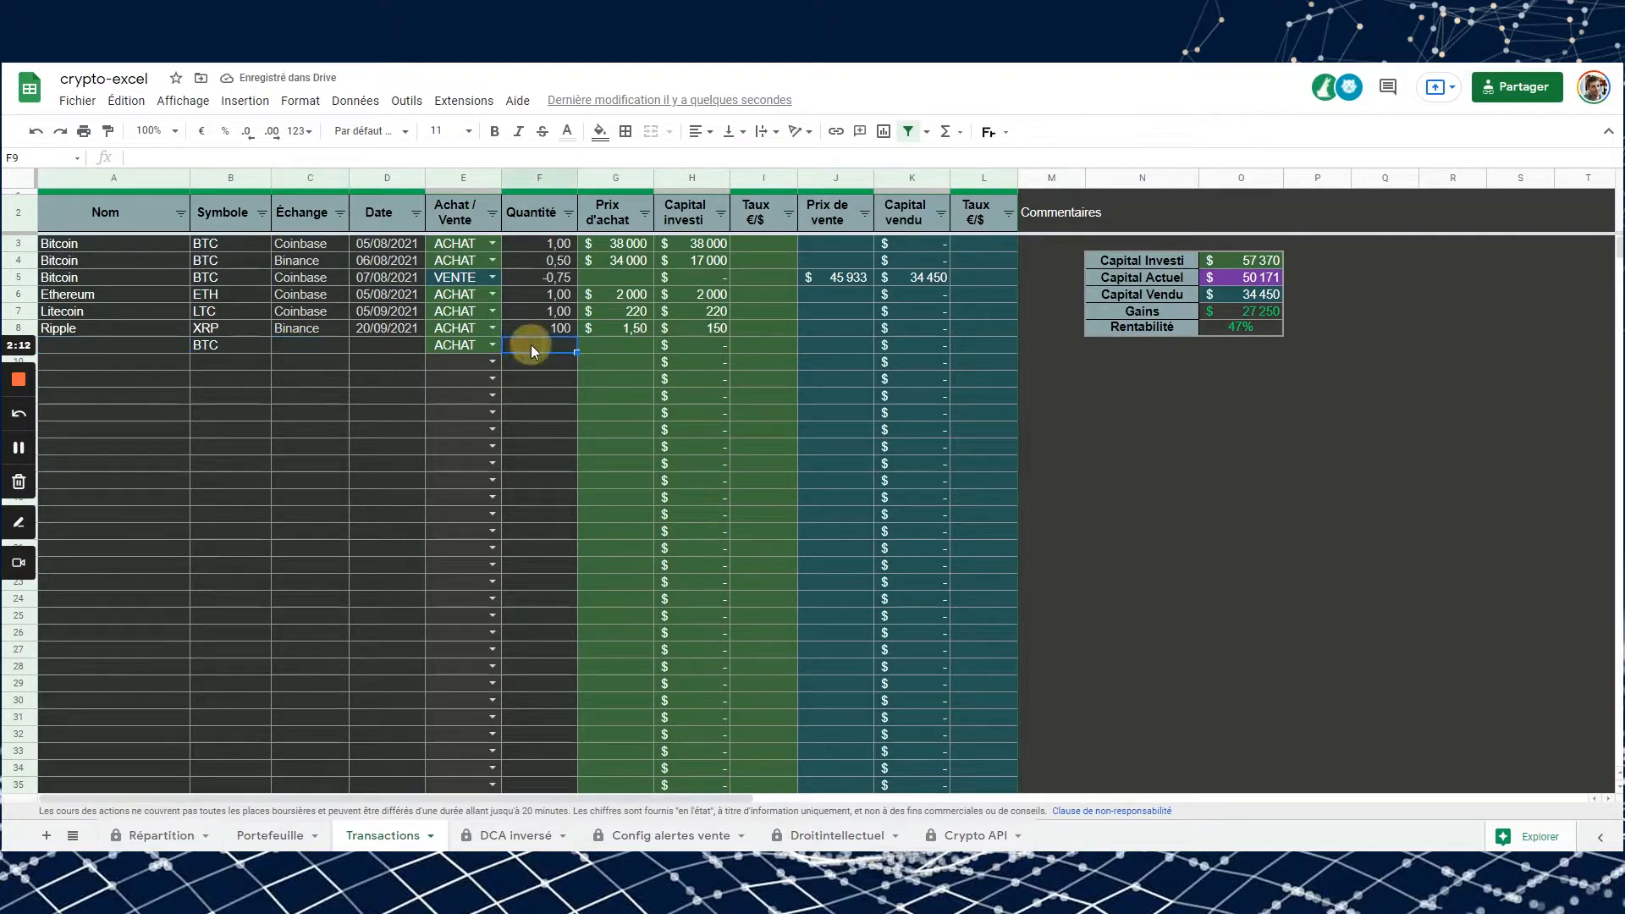
type("-0,75")
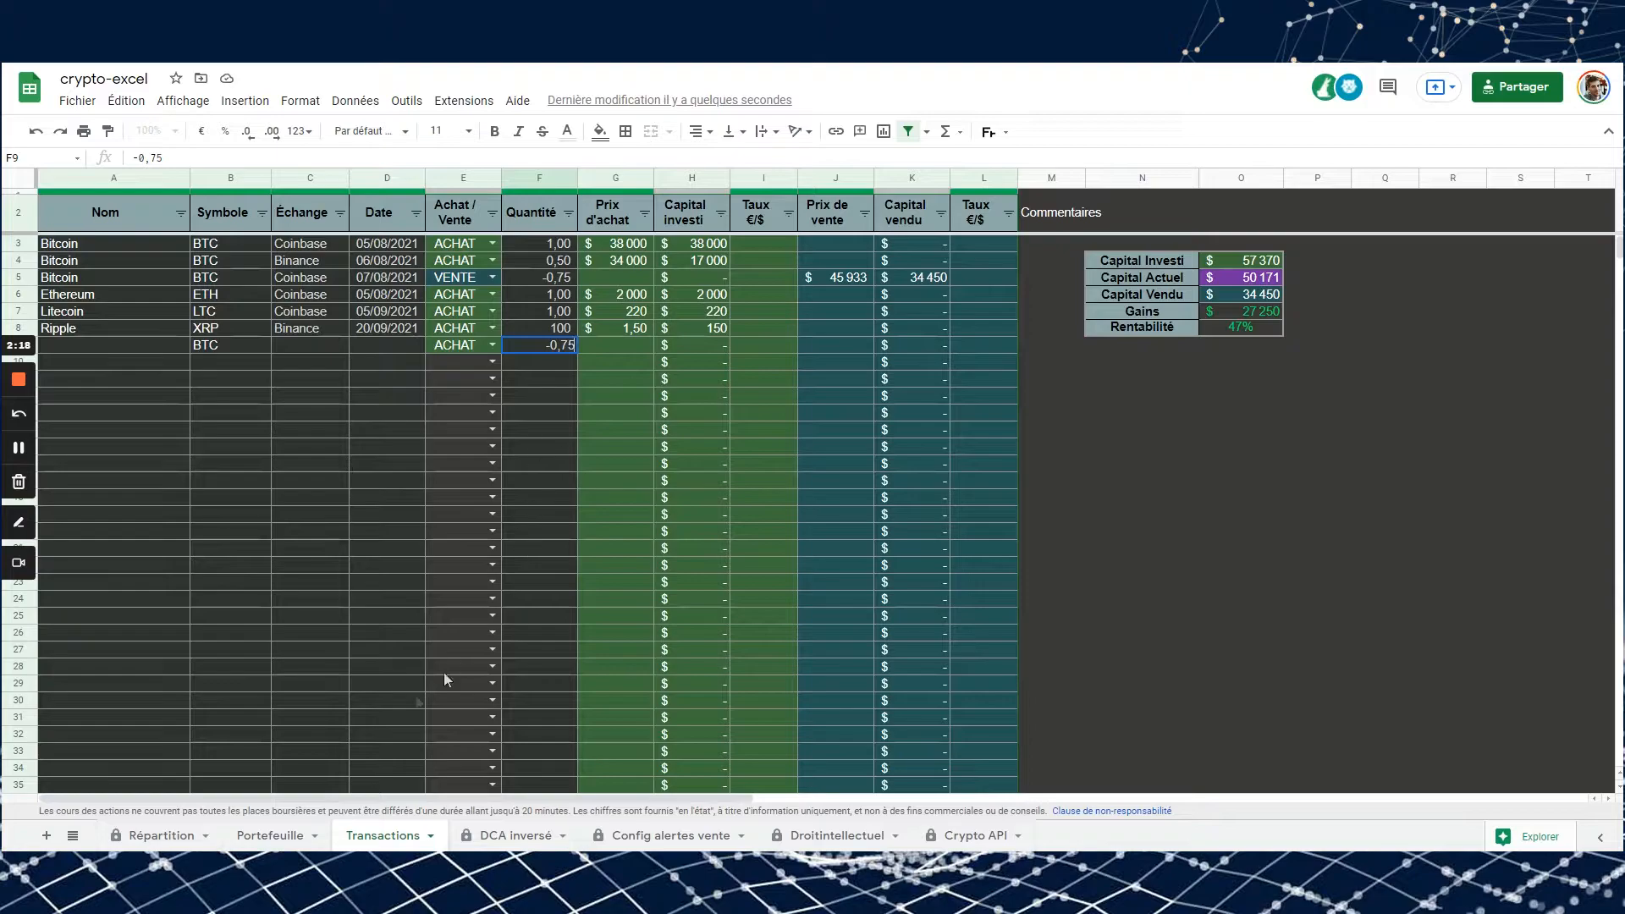
left_click(276, 836)
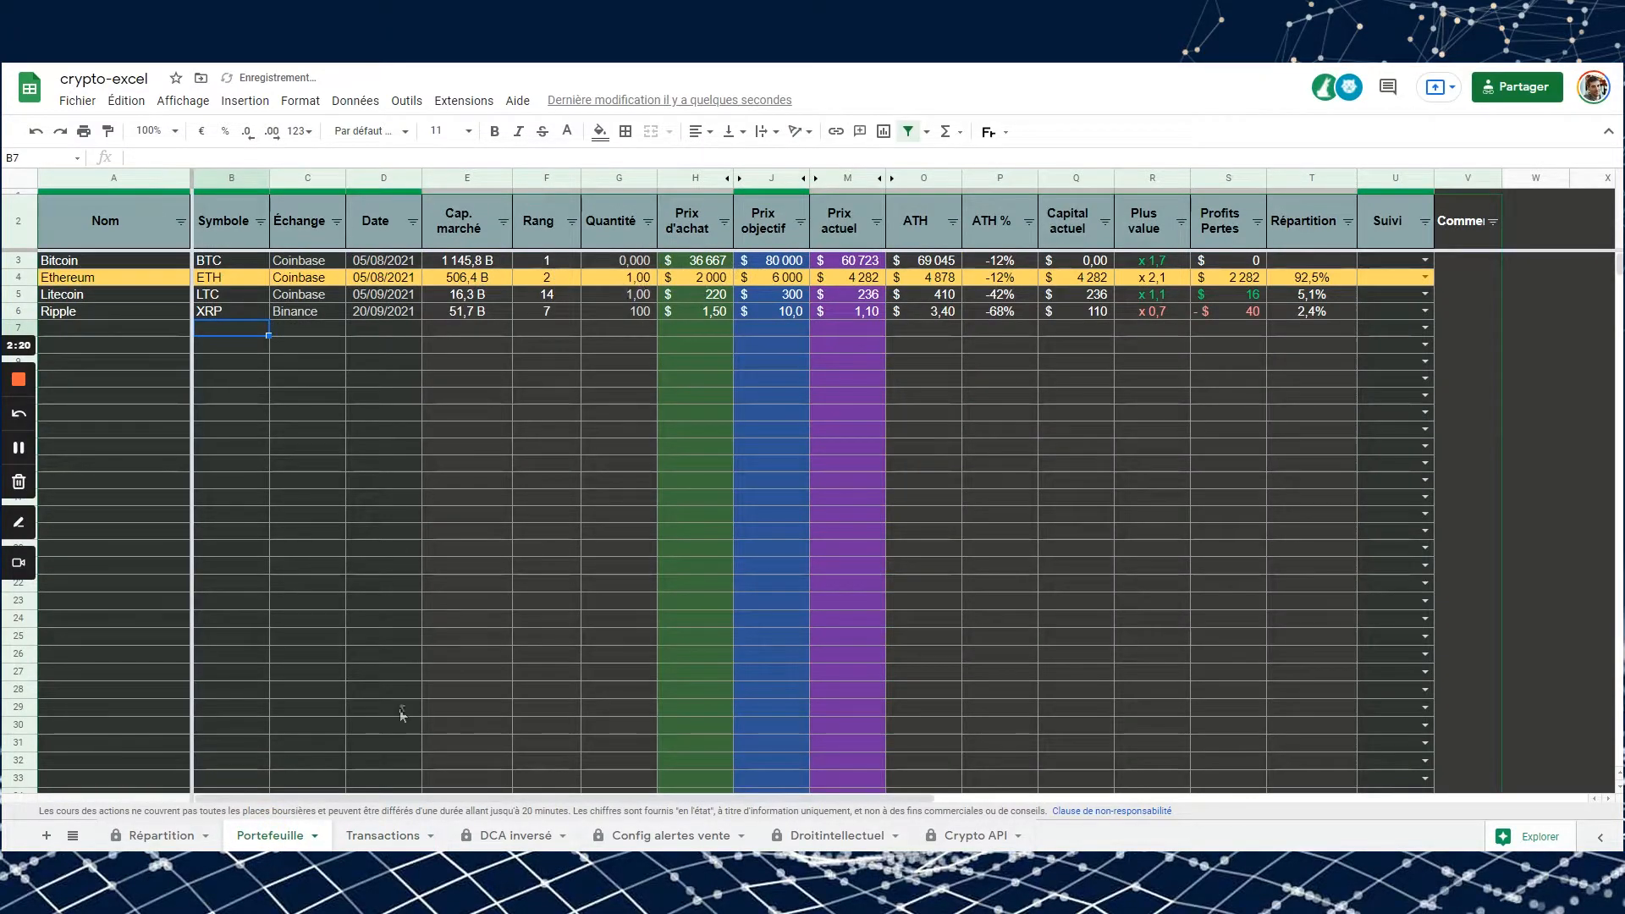
left_click(377, 837)
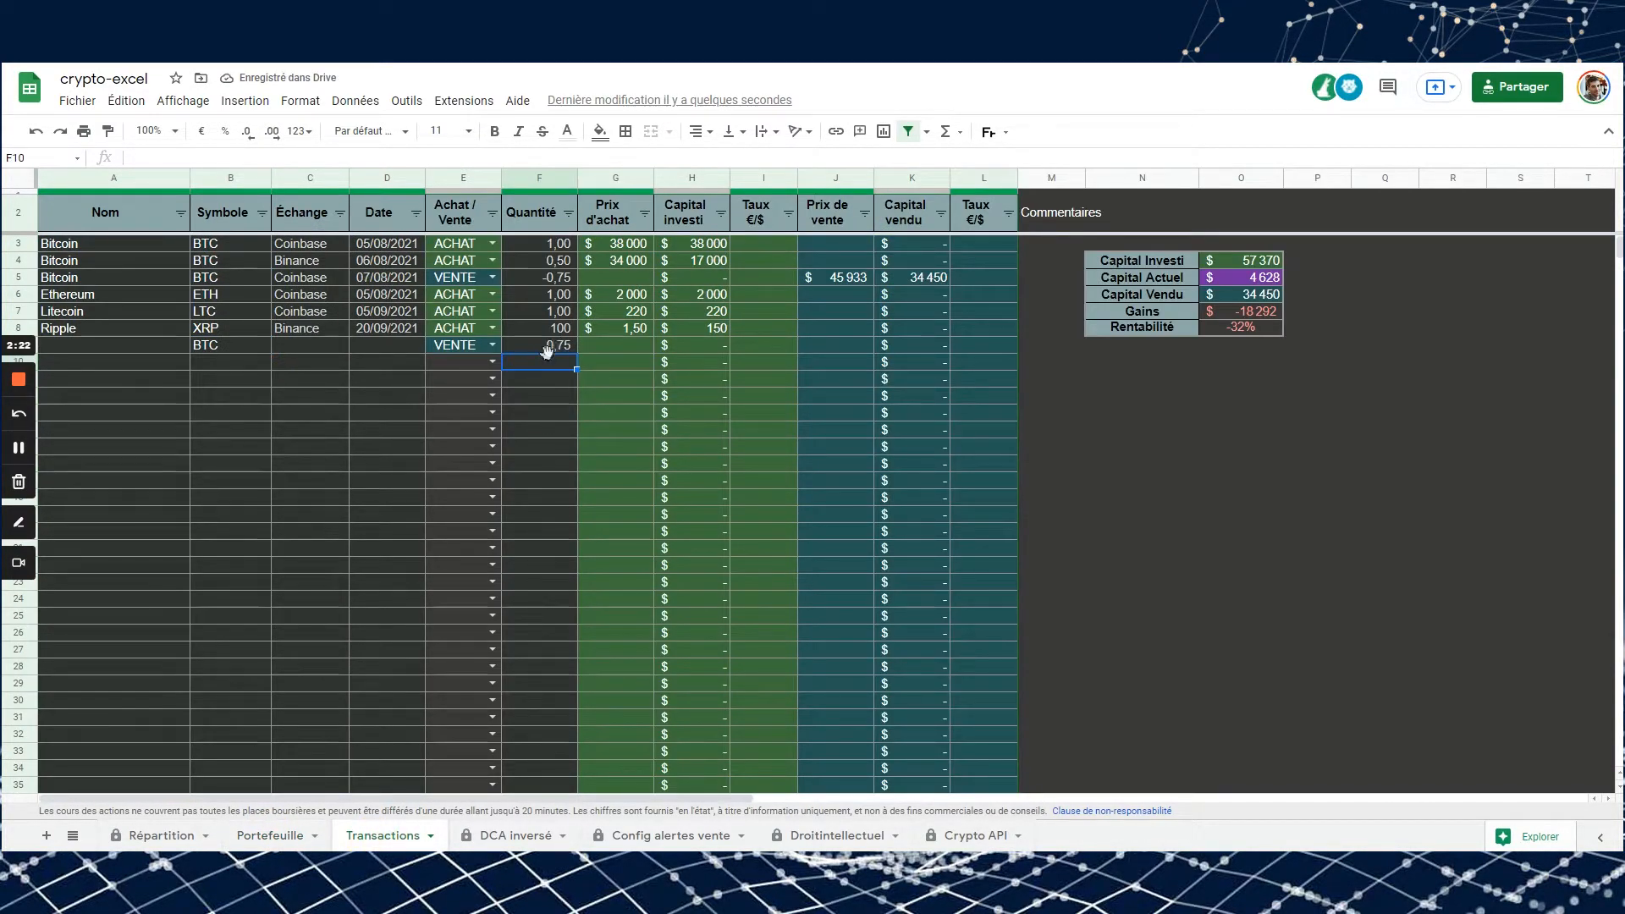
- Set the sale price of the row 9 BTC sale to 60 000 and check the Portefeuille sheet
left_click(545, 346)
left_click(835, 345)
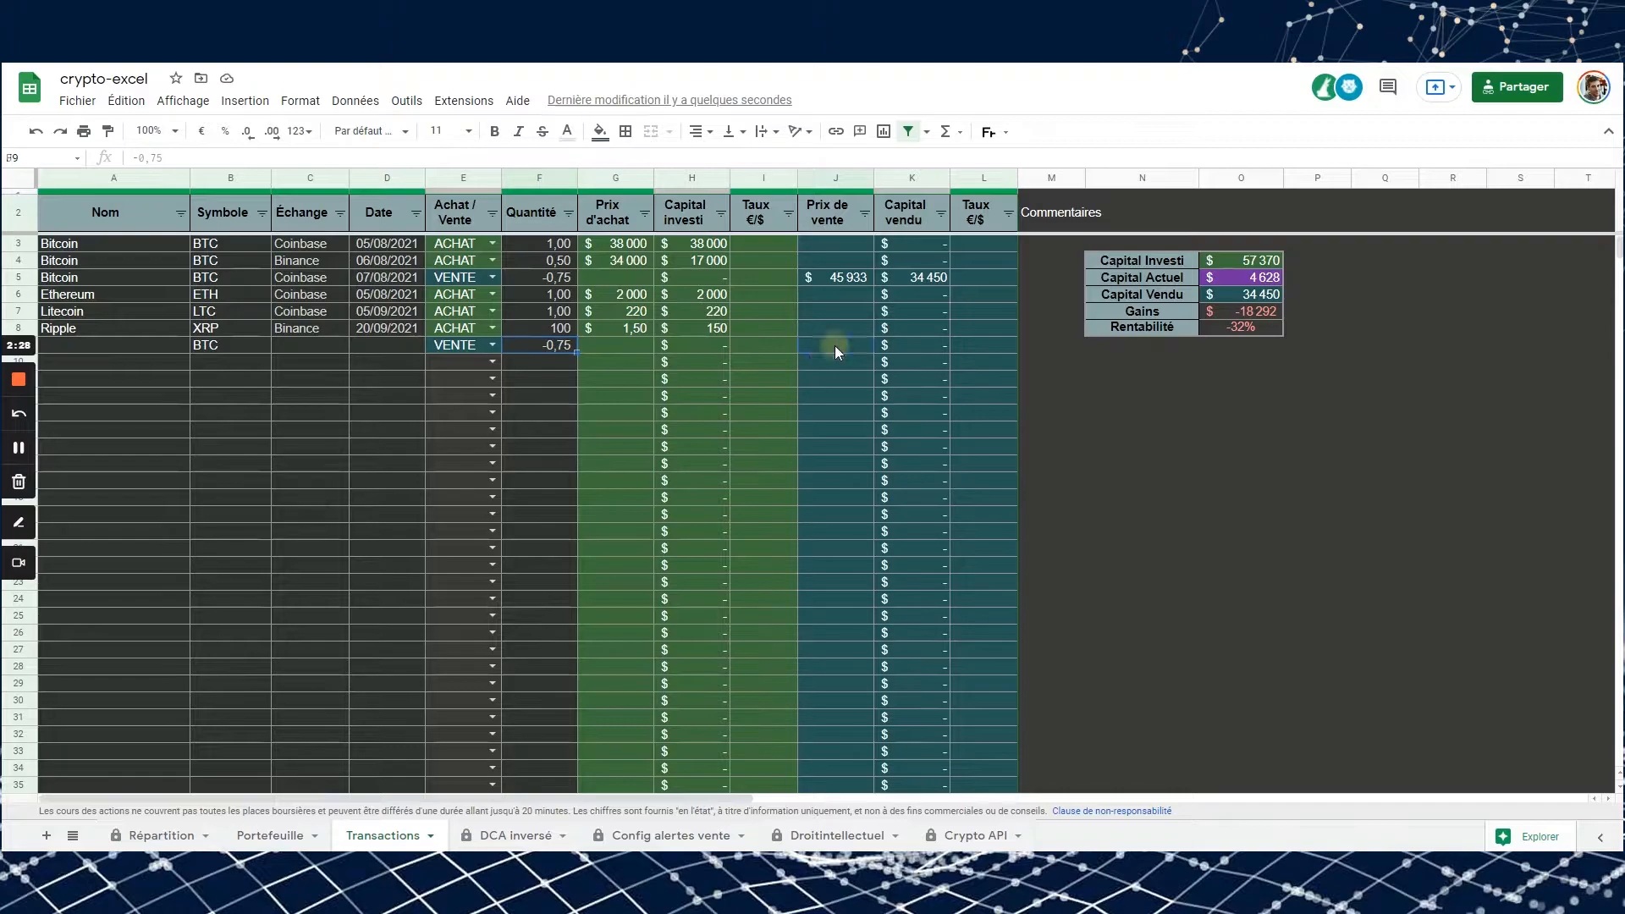
type("60 000")
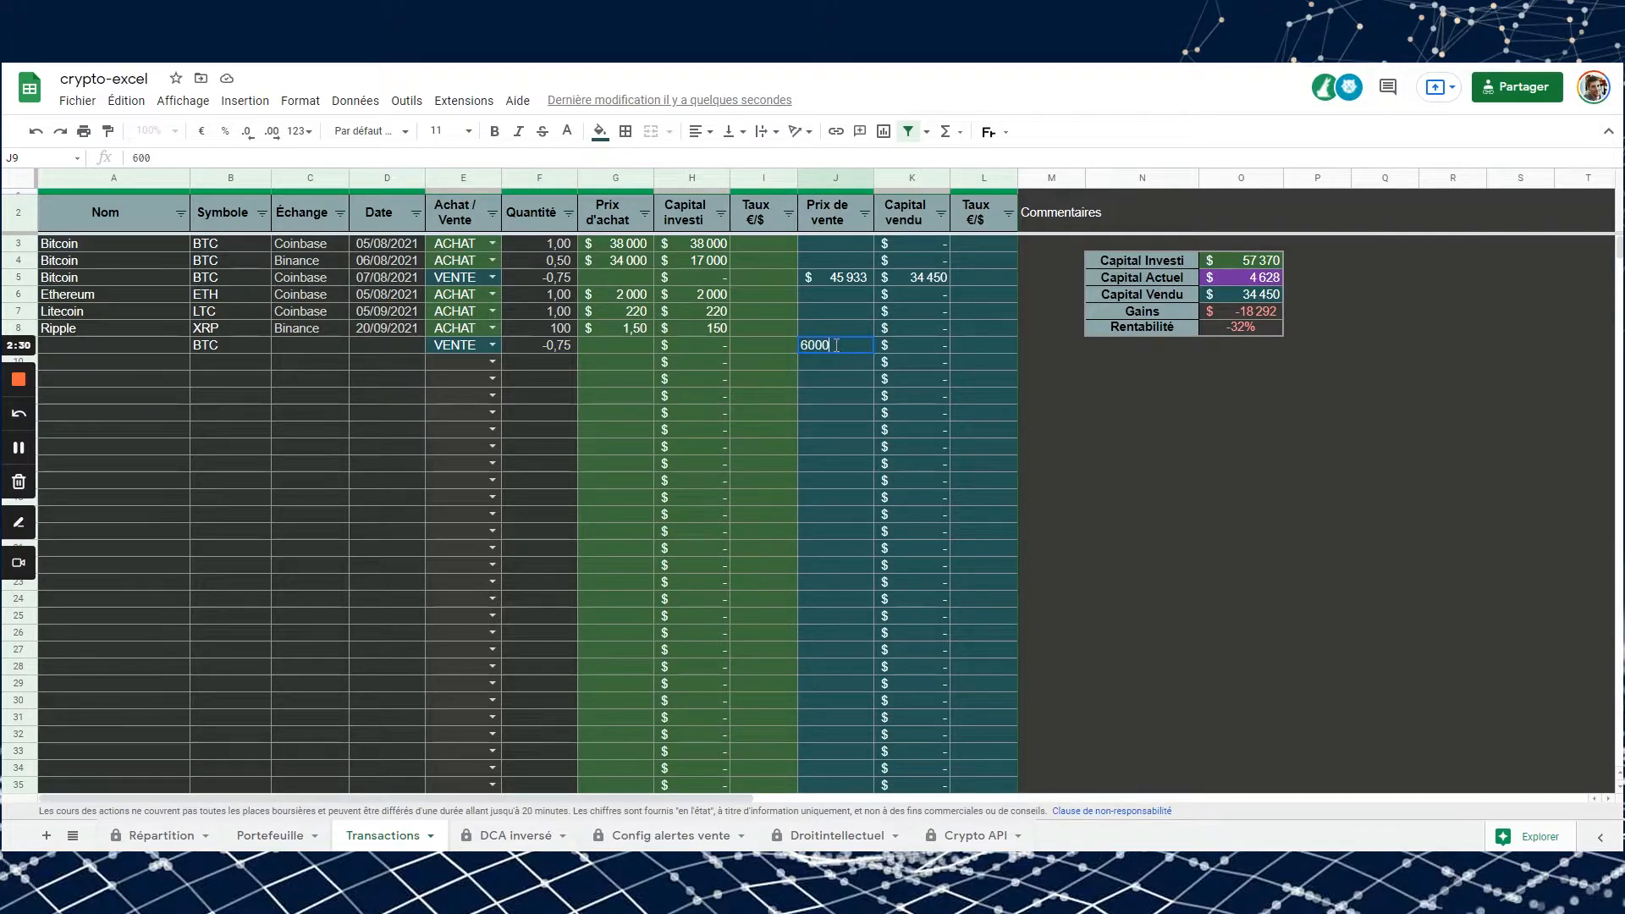
key("Return")
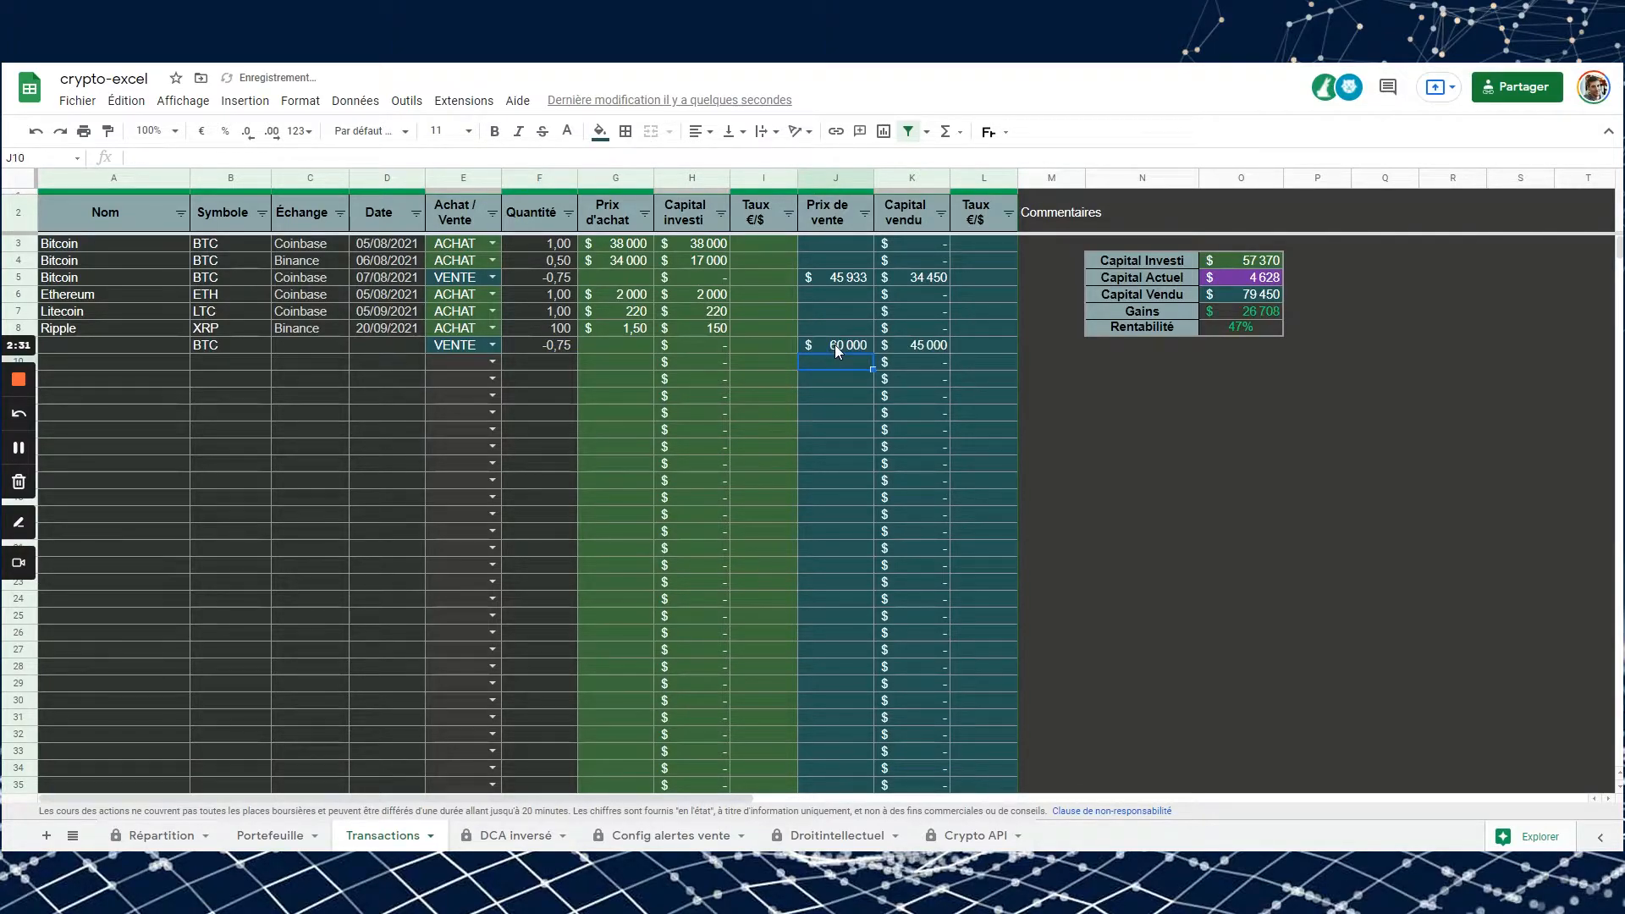
left_click(271, 836)
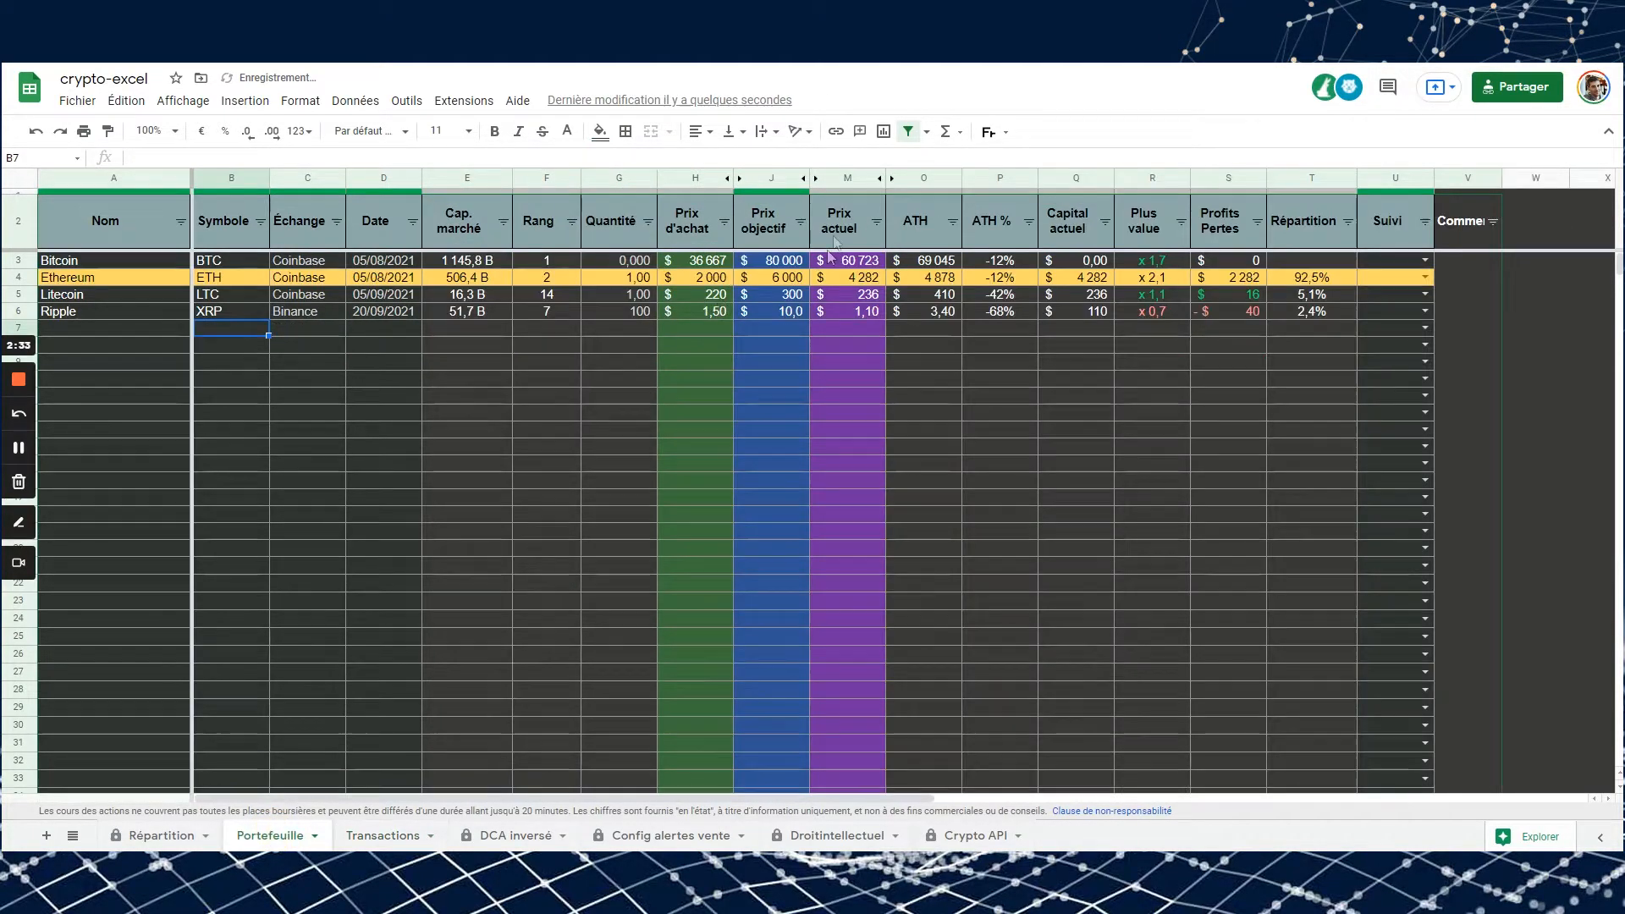
left_click(385, 835)
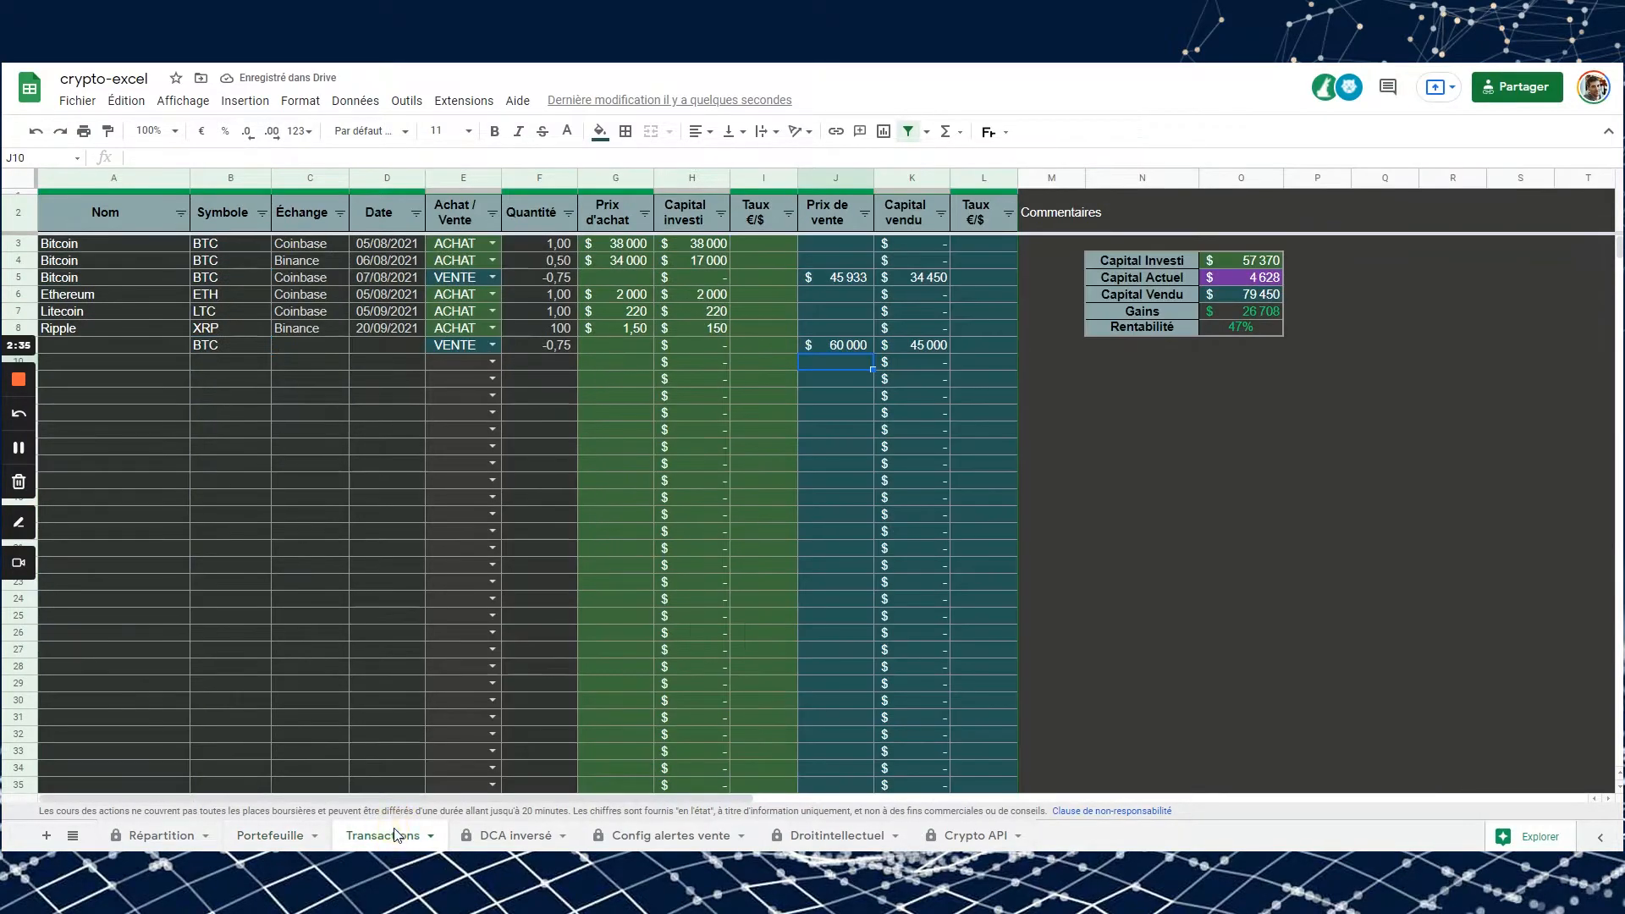
- Check the capital sold for the BTC sale and start a USDT transaction in row 10
left_click(914, 344)
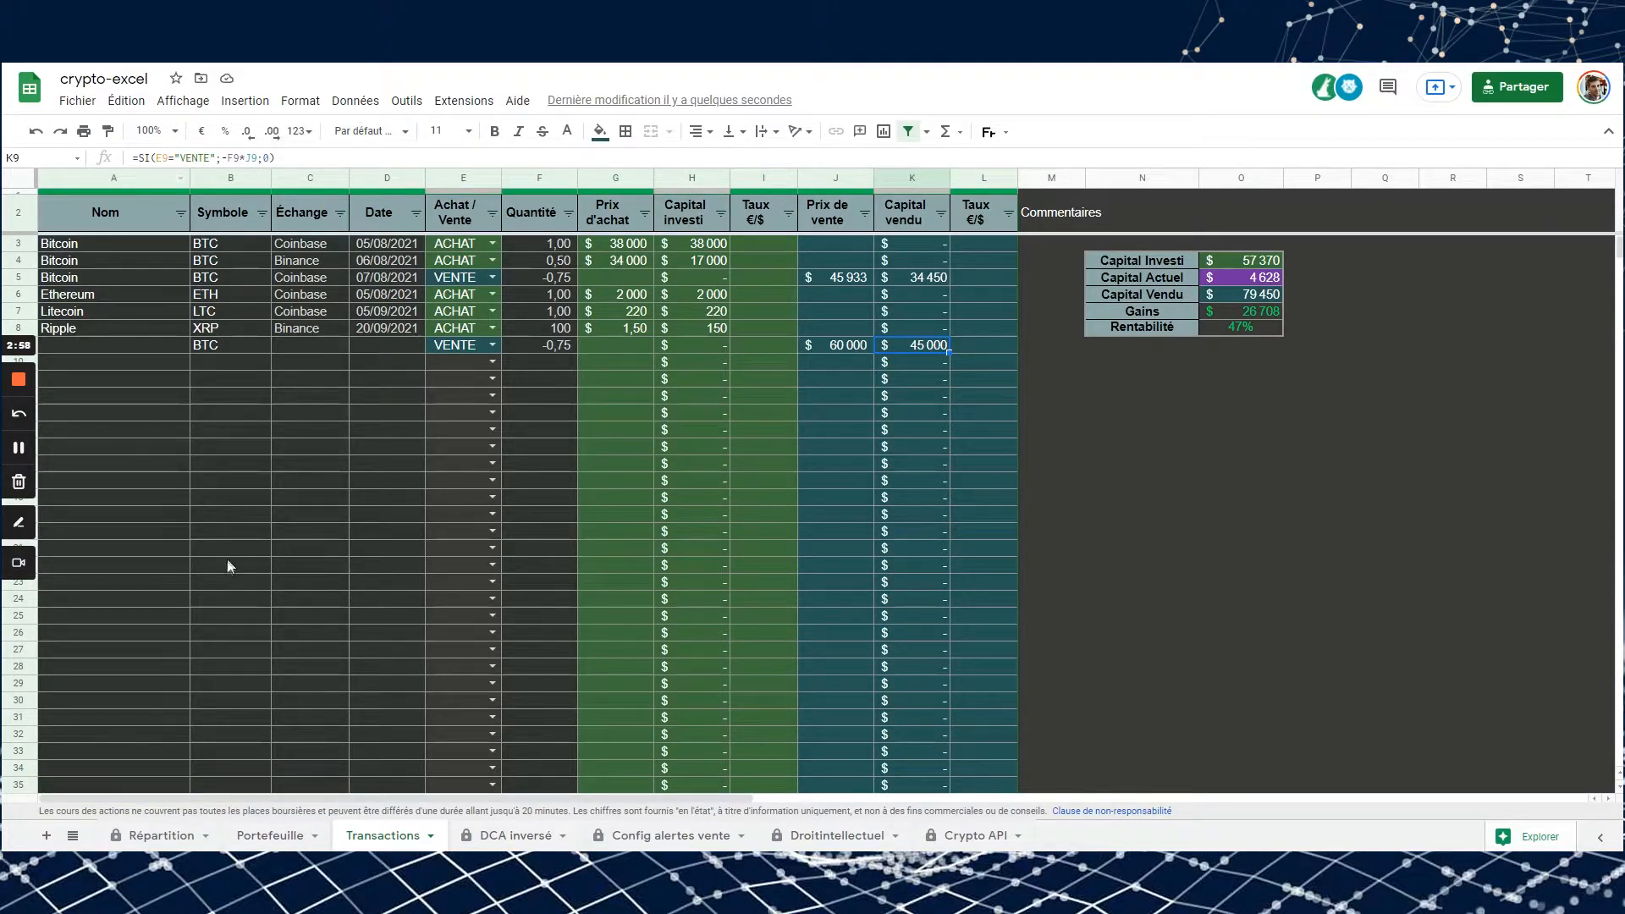
left_click(212, 362)
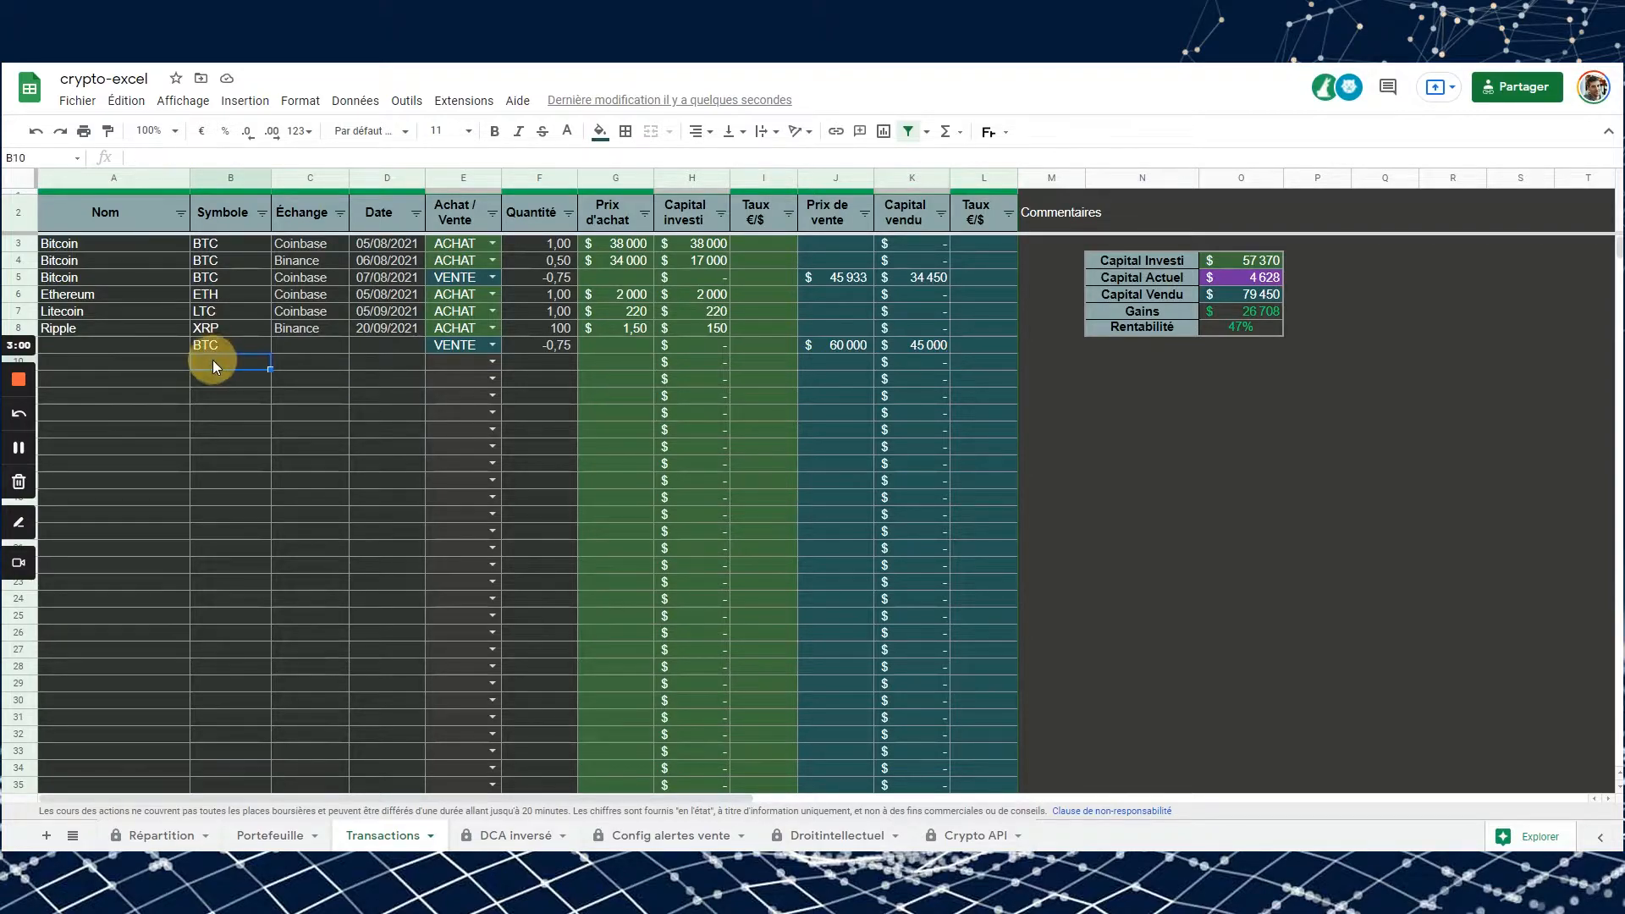
type("USDT")
key("Tab")
key("Tab")
key("Tab")
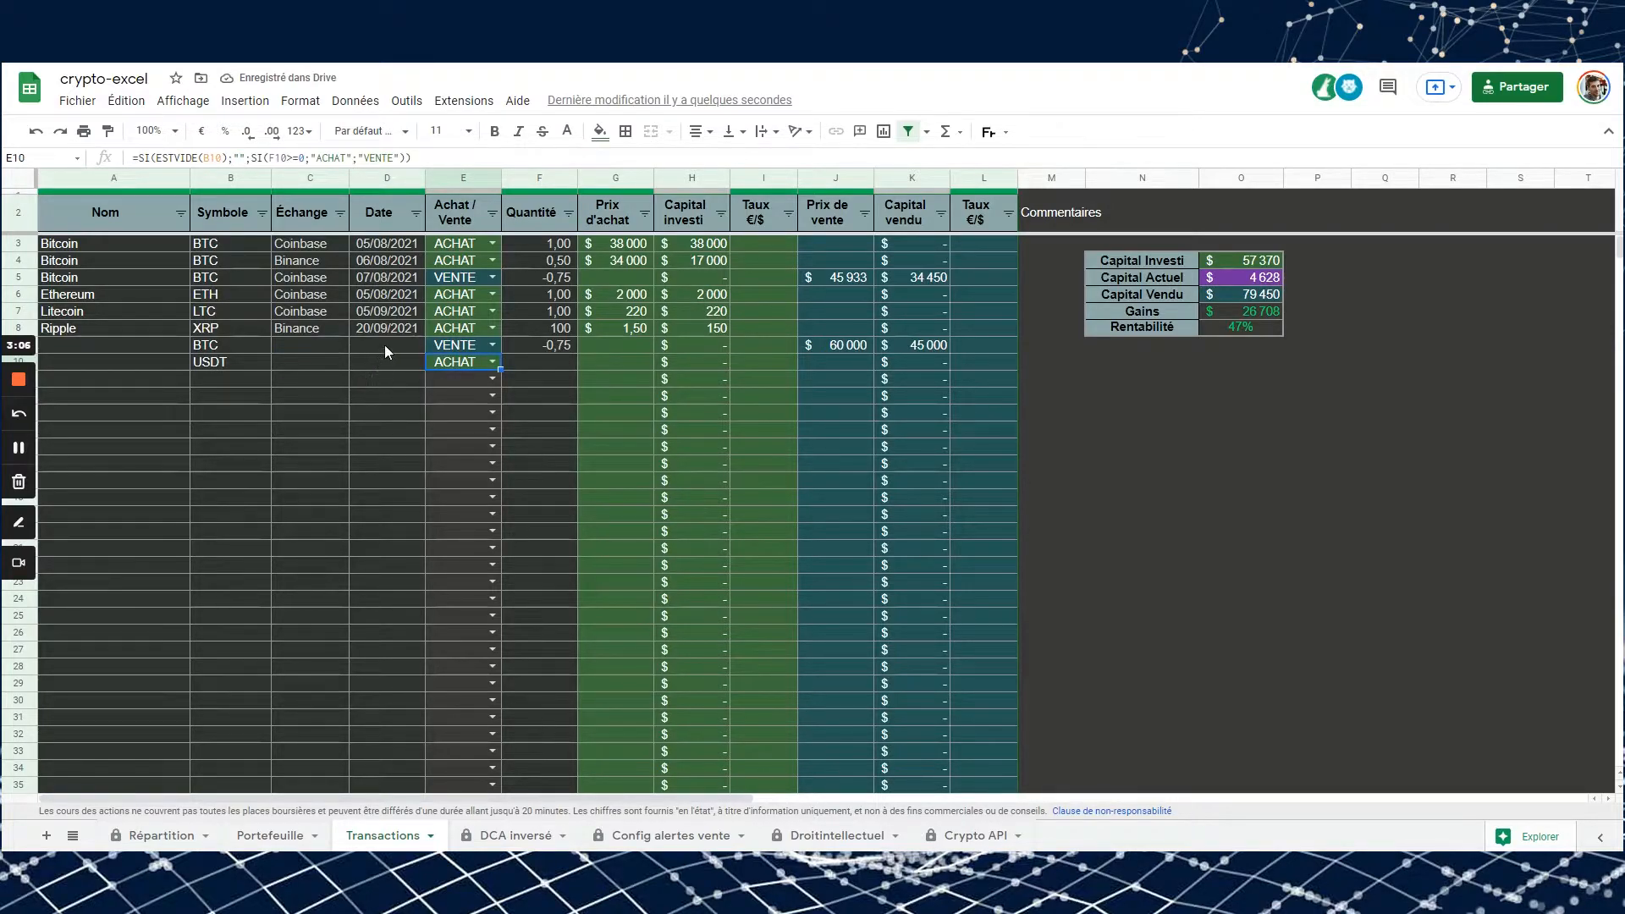
- Set the USDT purchase in row 10 to a quantity of 45000 at a purchase price of $1,00
left_click(526, 363)
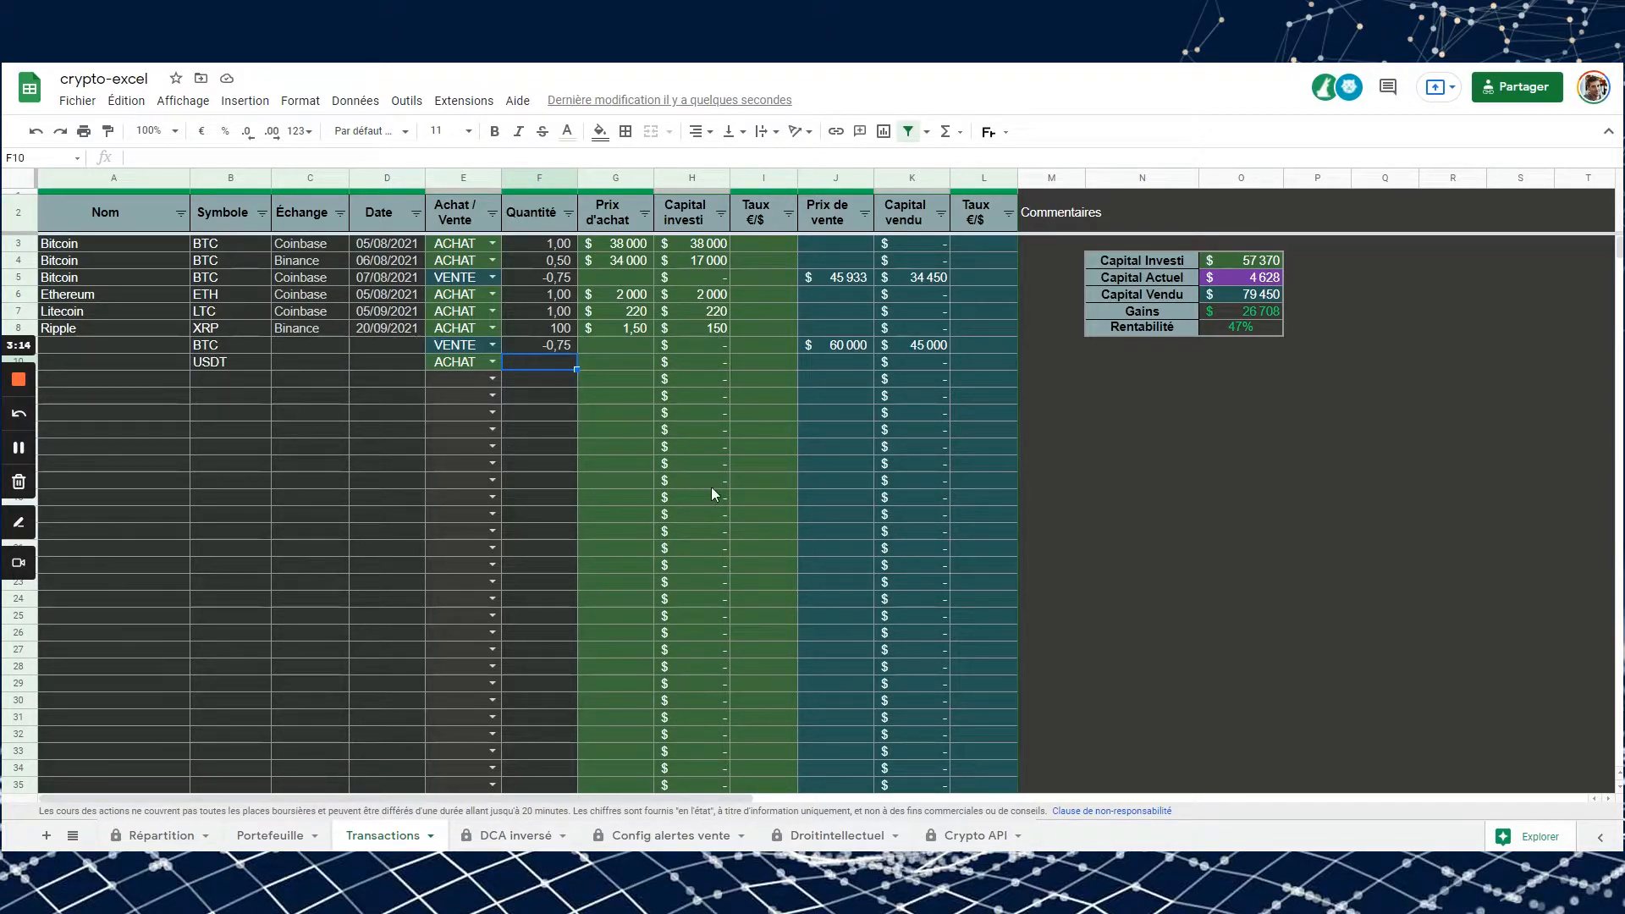
type("45000")
key("Return")
key("Up")
key("Right")
key("Return")
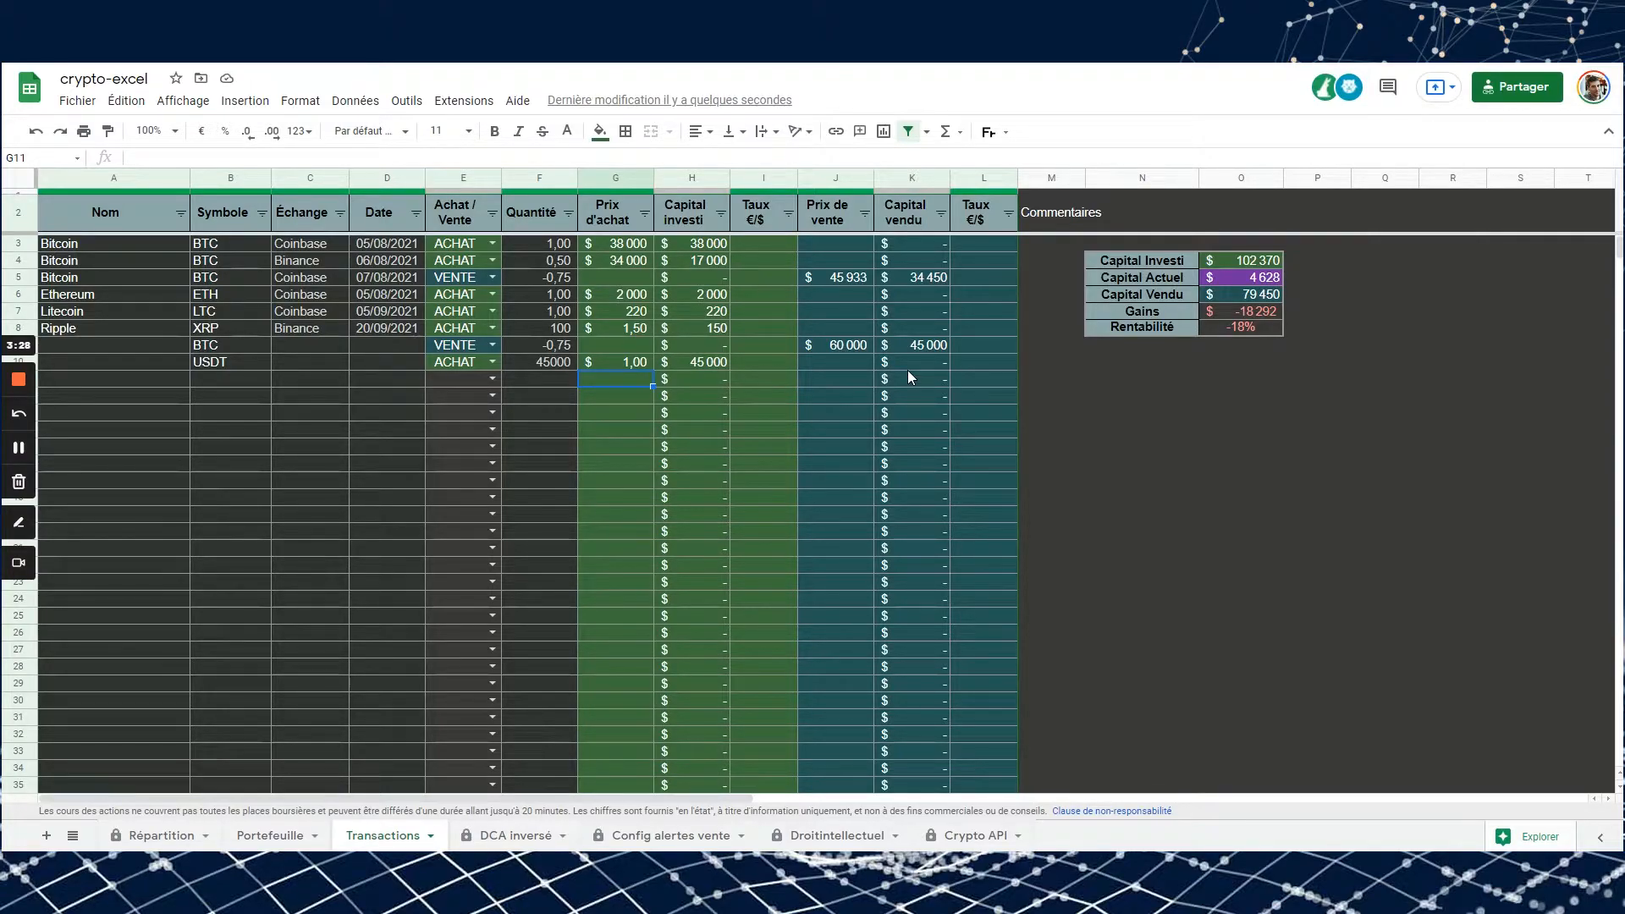
- Add USDT as a new symbol in row 7 of the Portefeuille sheet
left_click(266, 842)
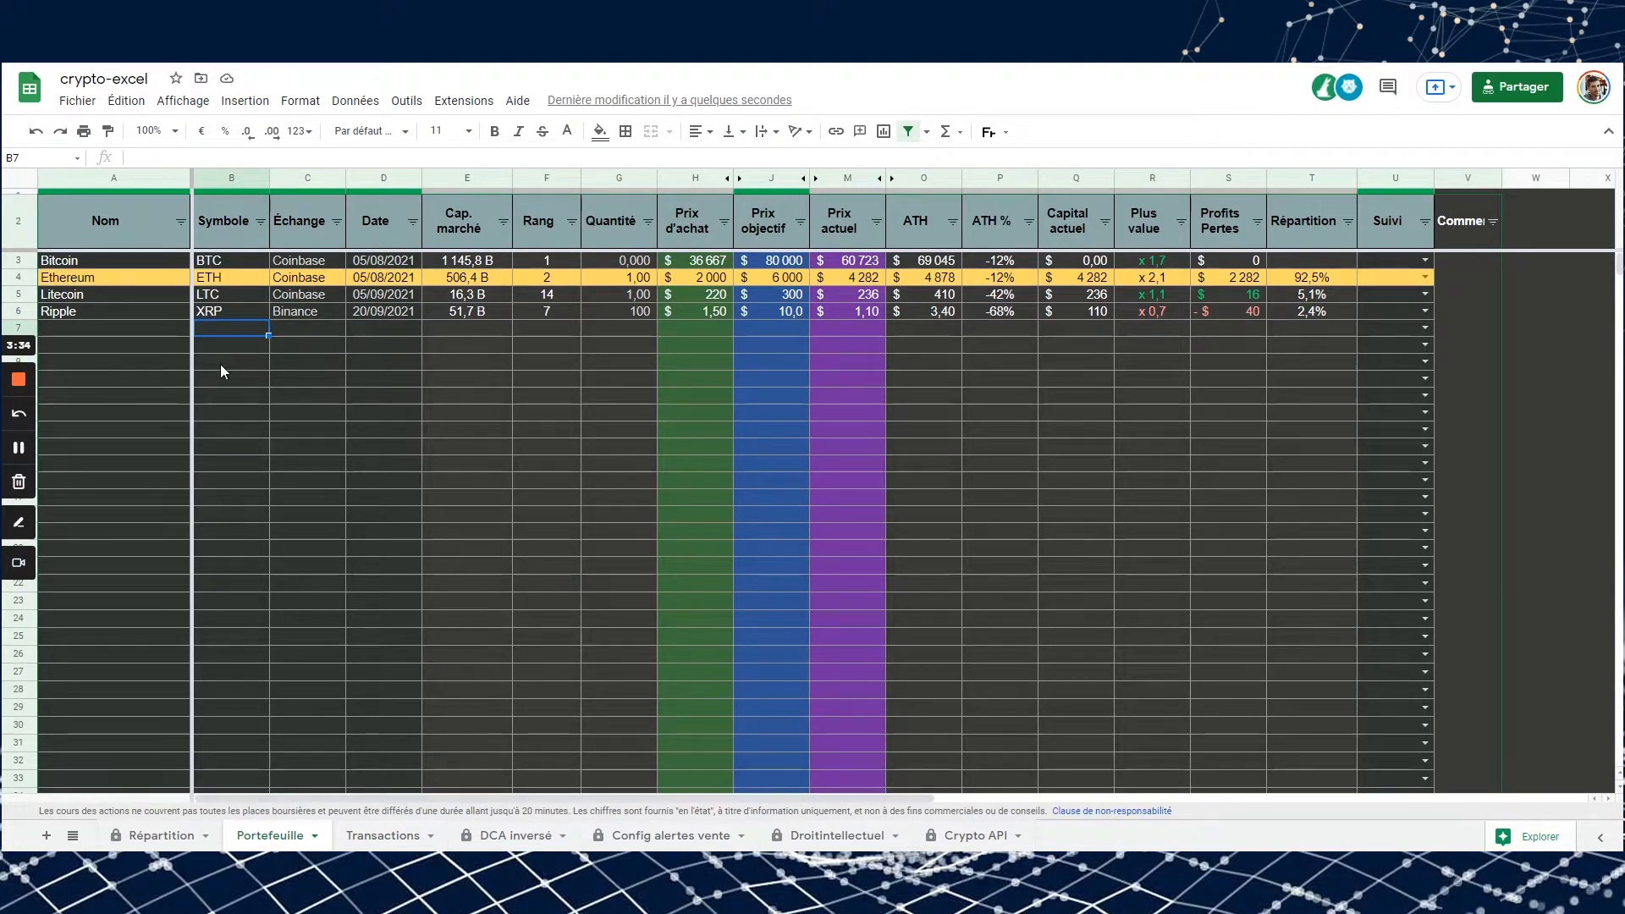
type("USDT")
key("Tab")
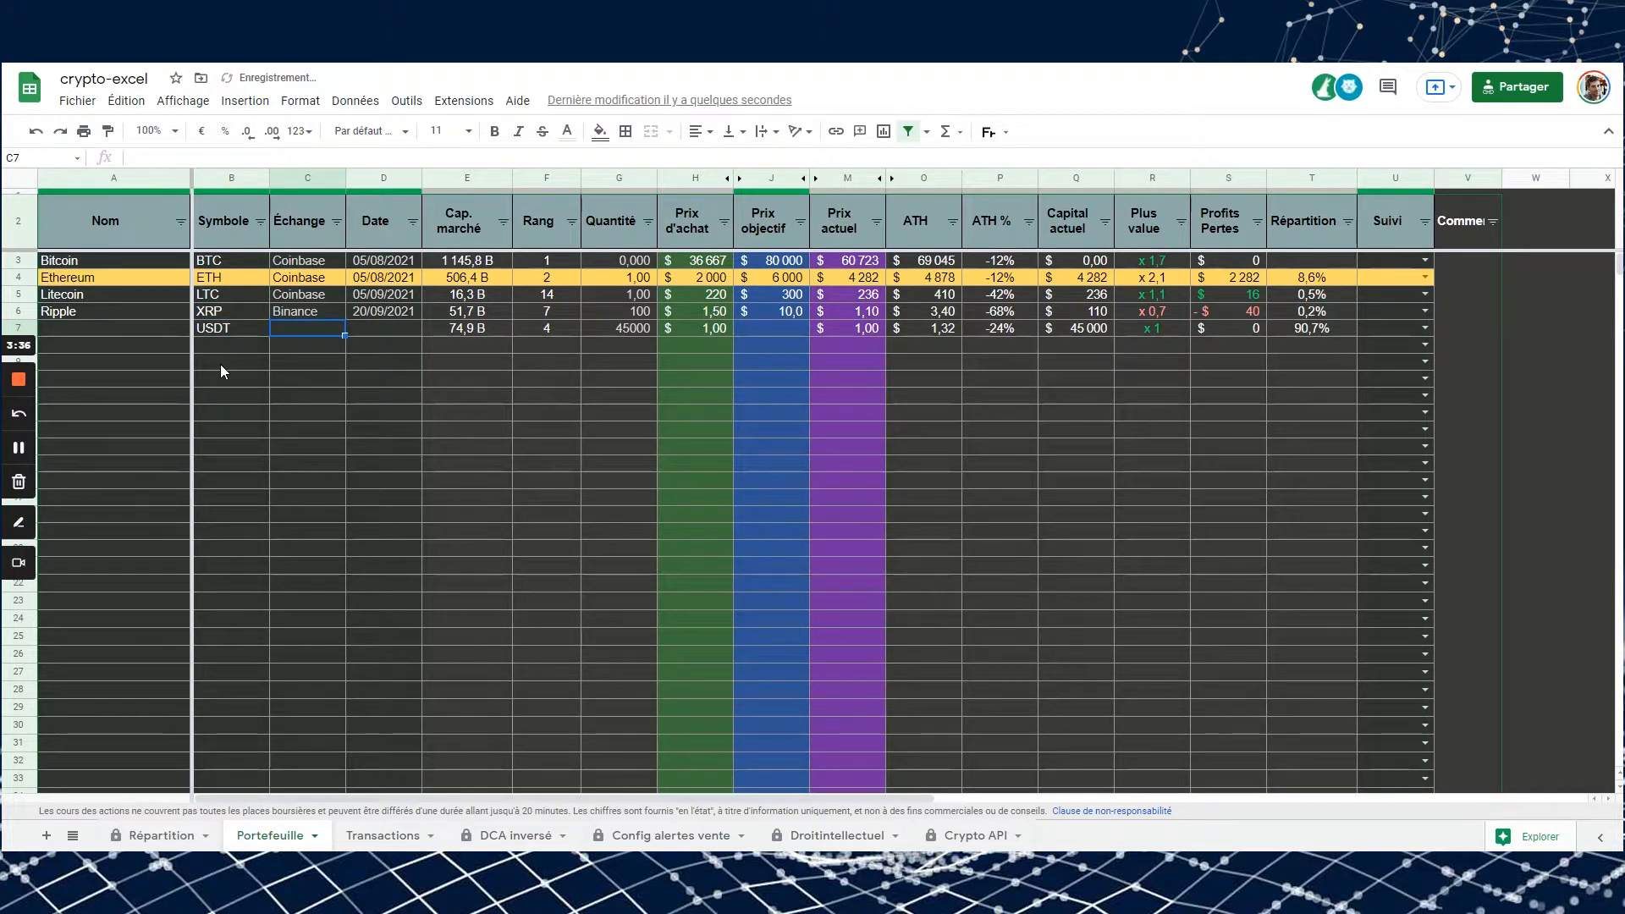
key("Tab")
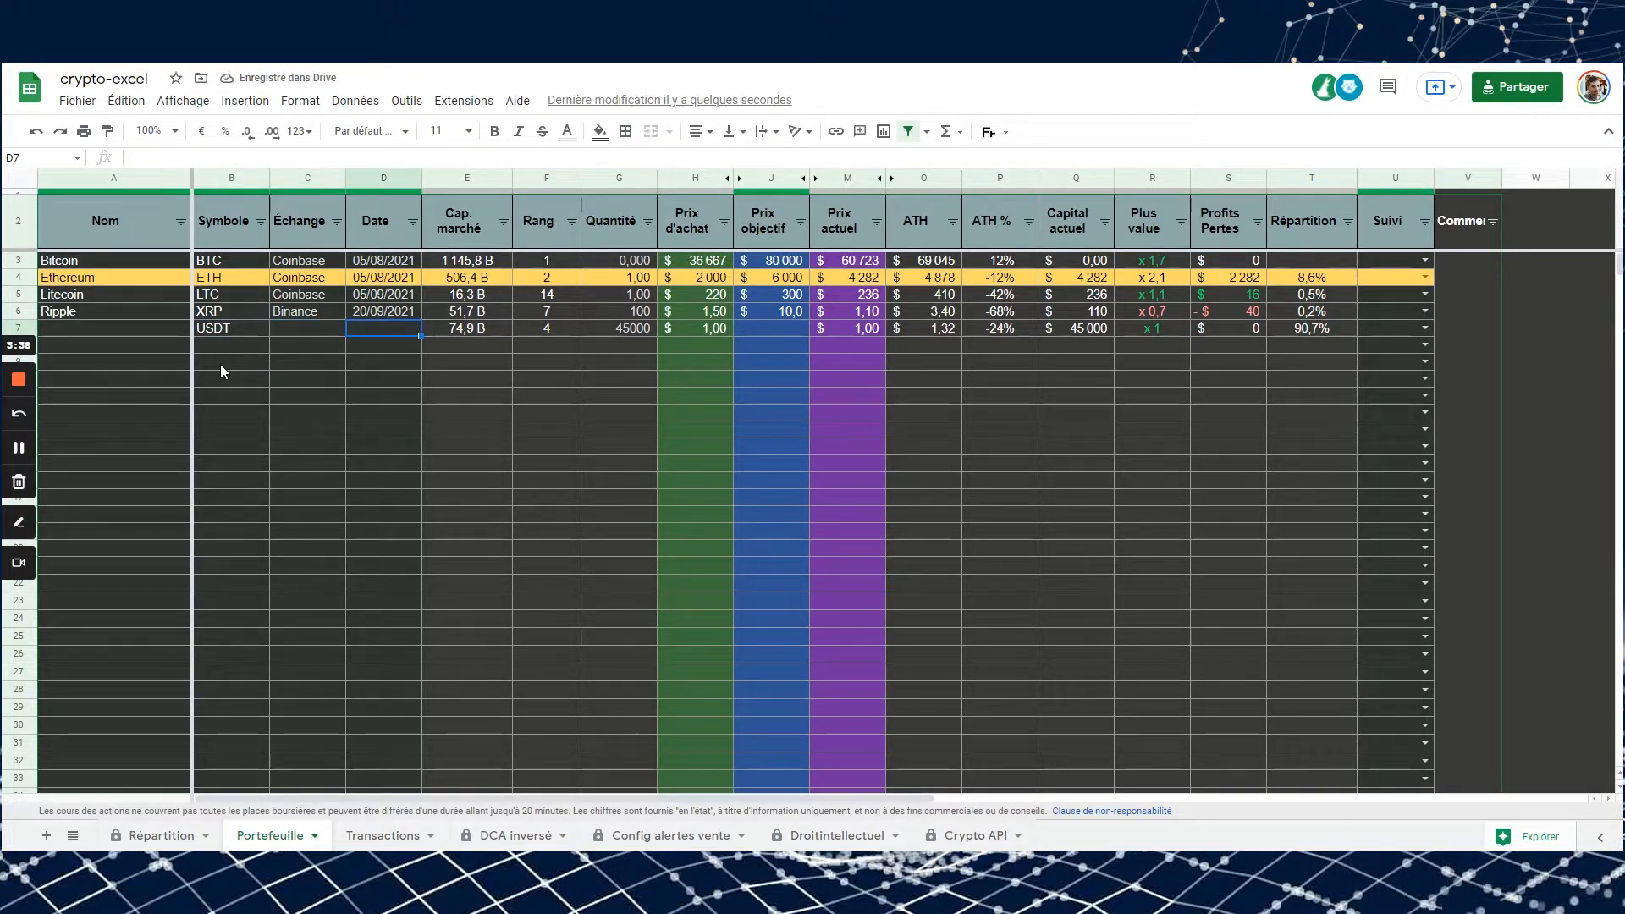
- Examine the USDT quantity and purchase price in Portefeuille, and the Stablecoins share in the Répartition sheet
left_click(215, 328)
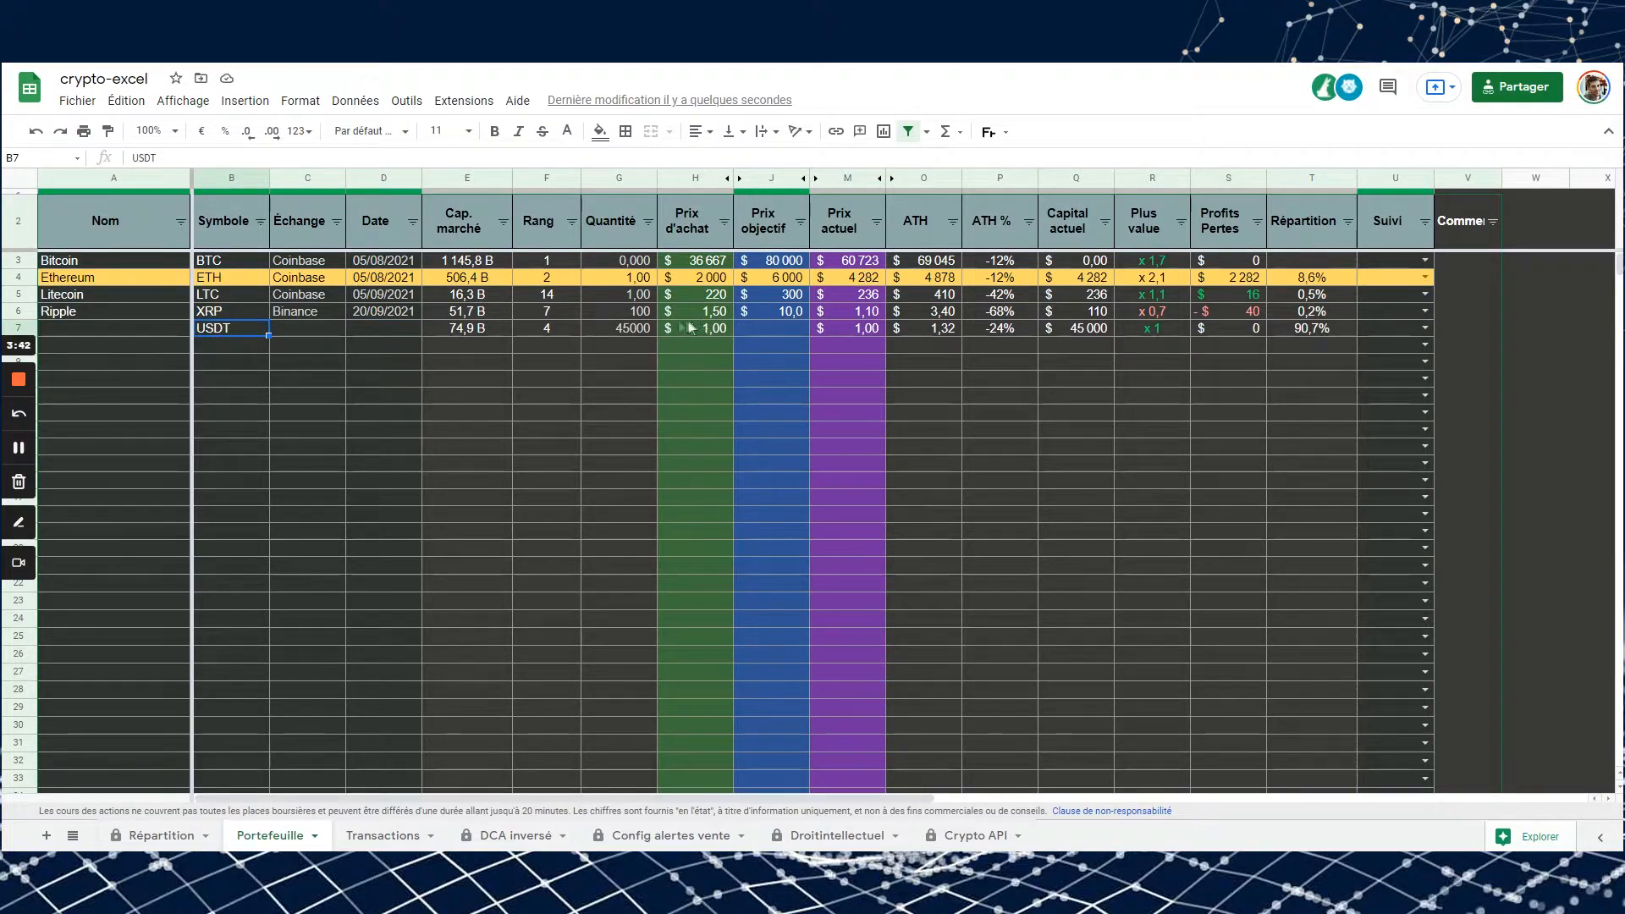
left_click(609, 331)
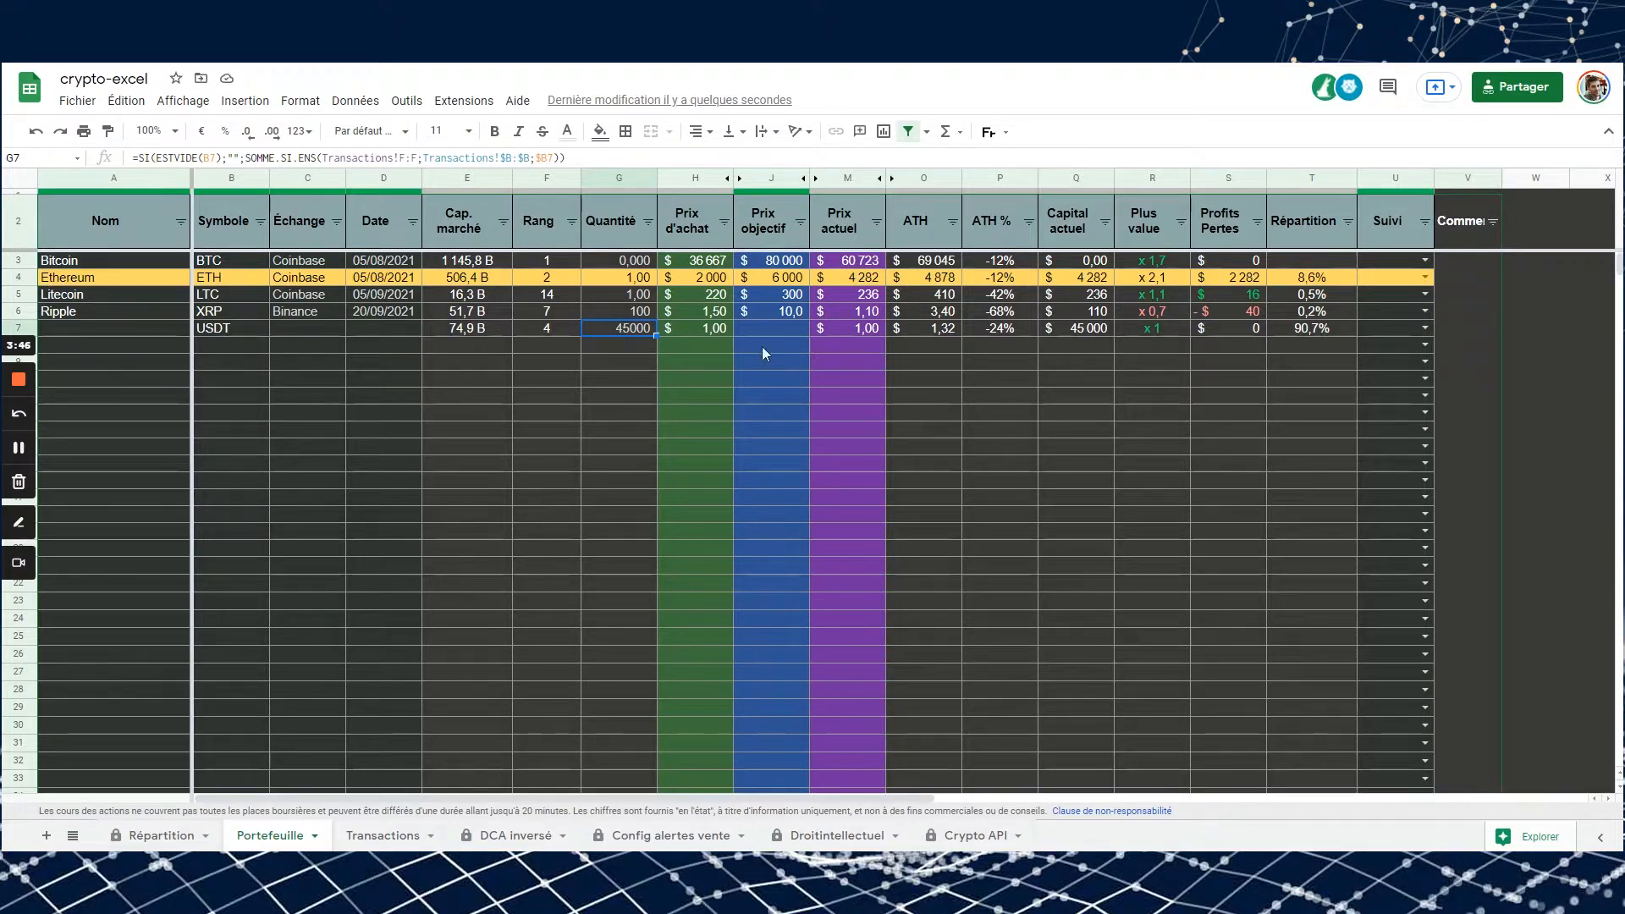
left_click(711, 334)
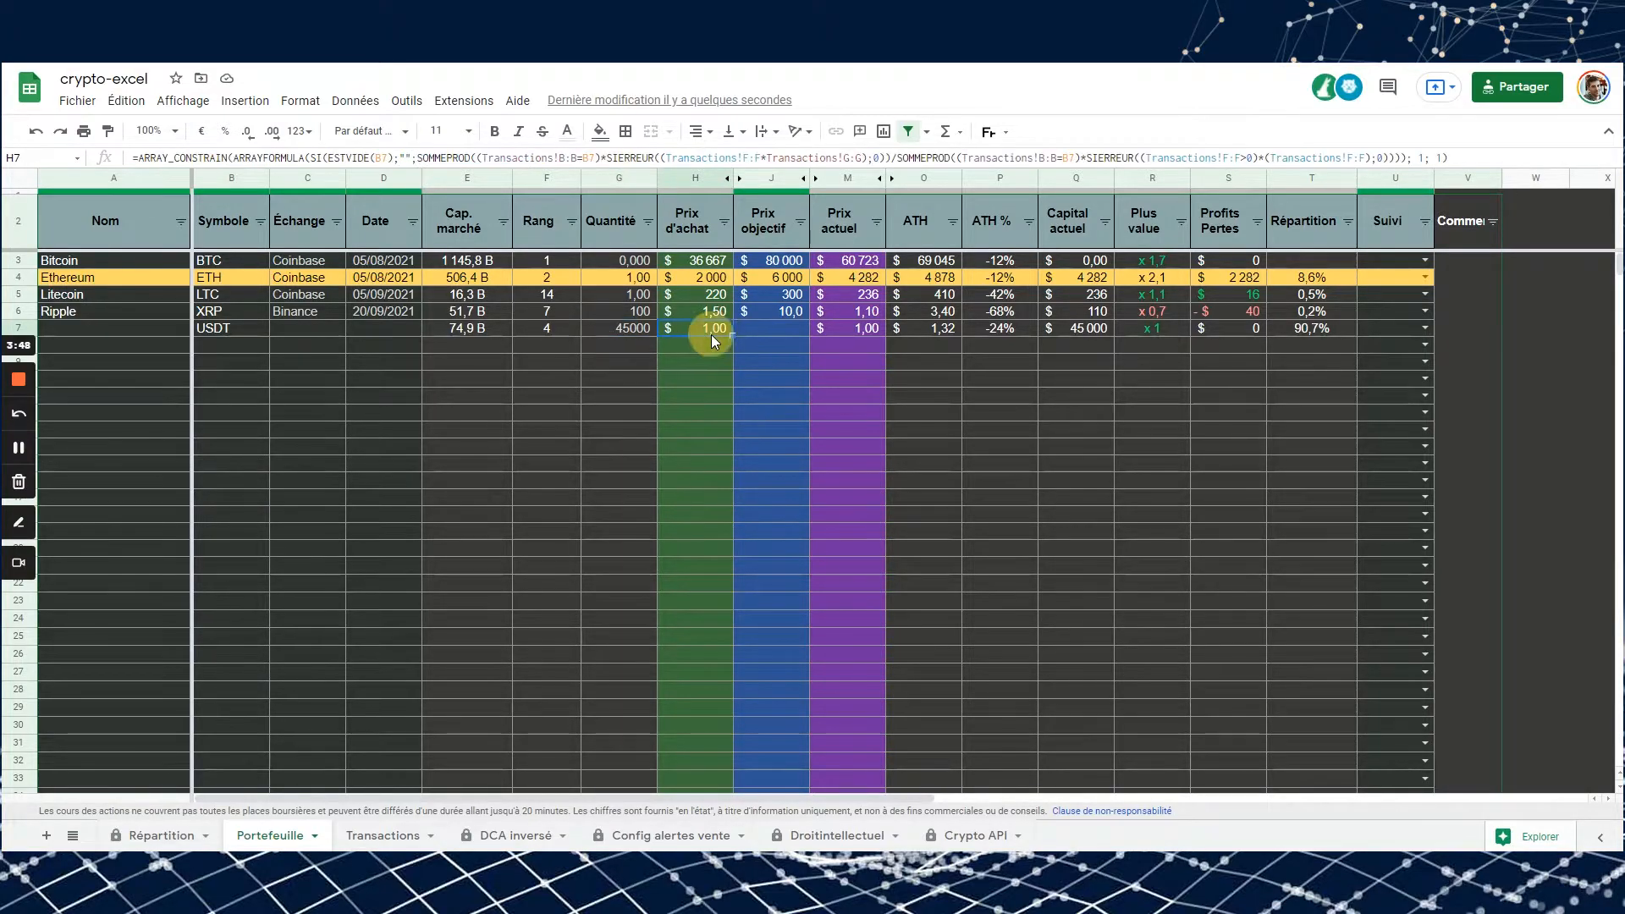
left_click(162, 836)
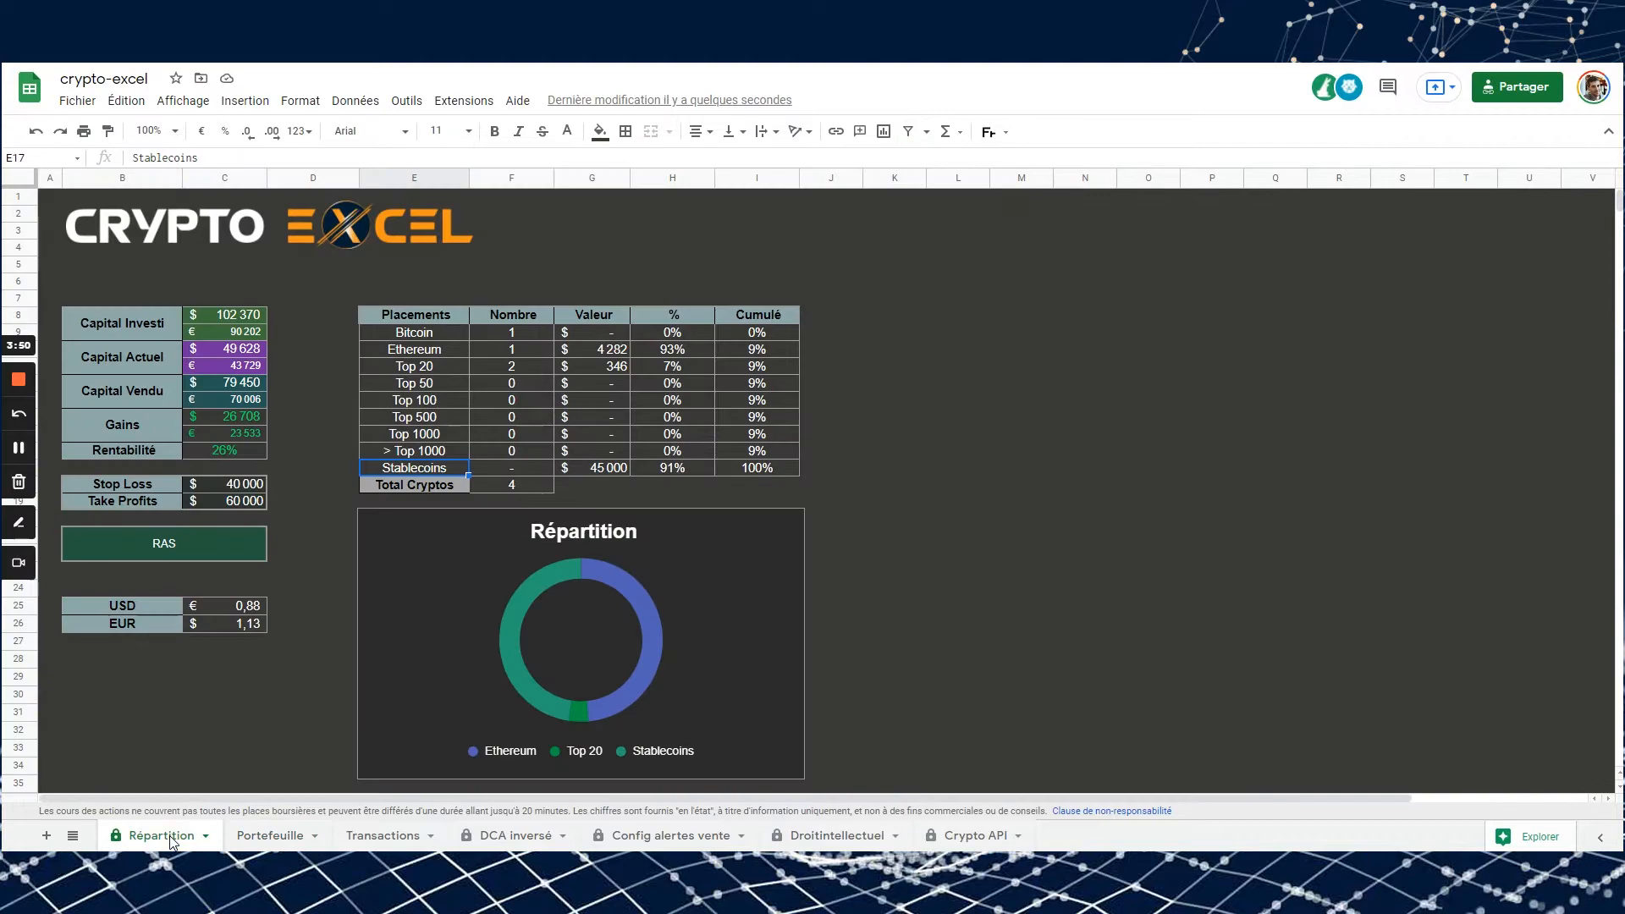
left_click(936, 504)
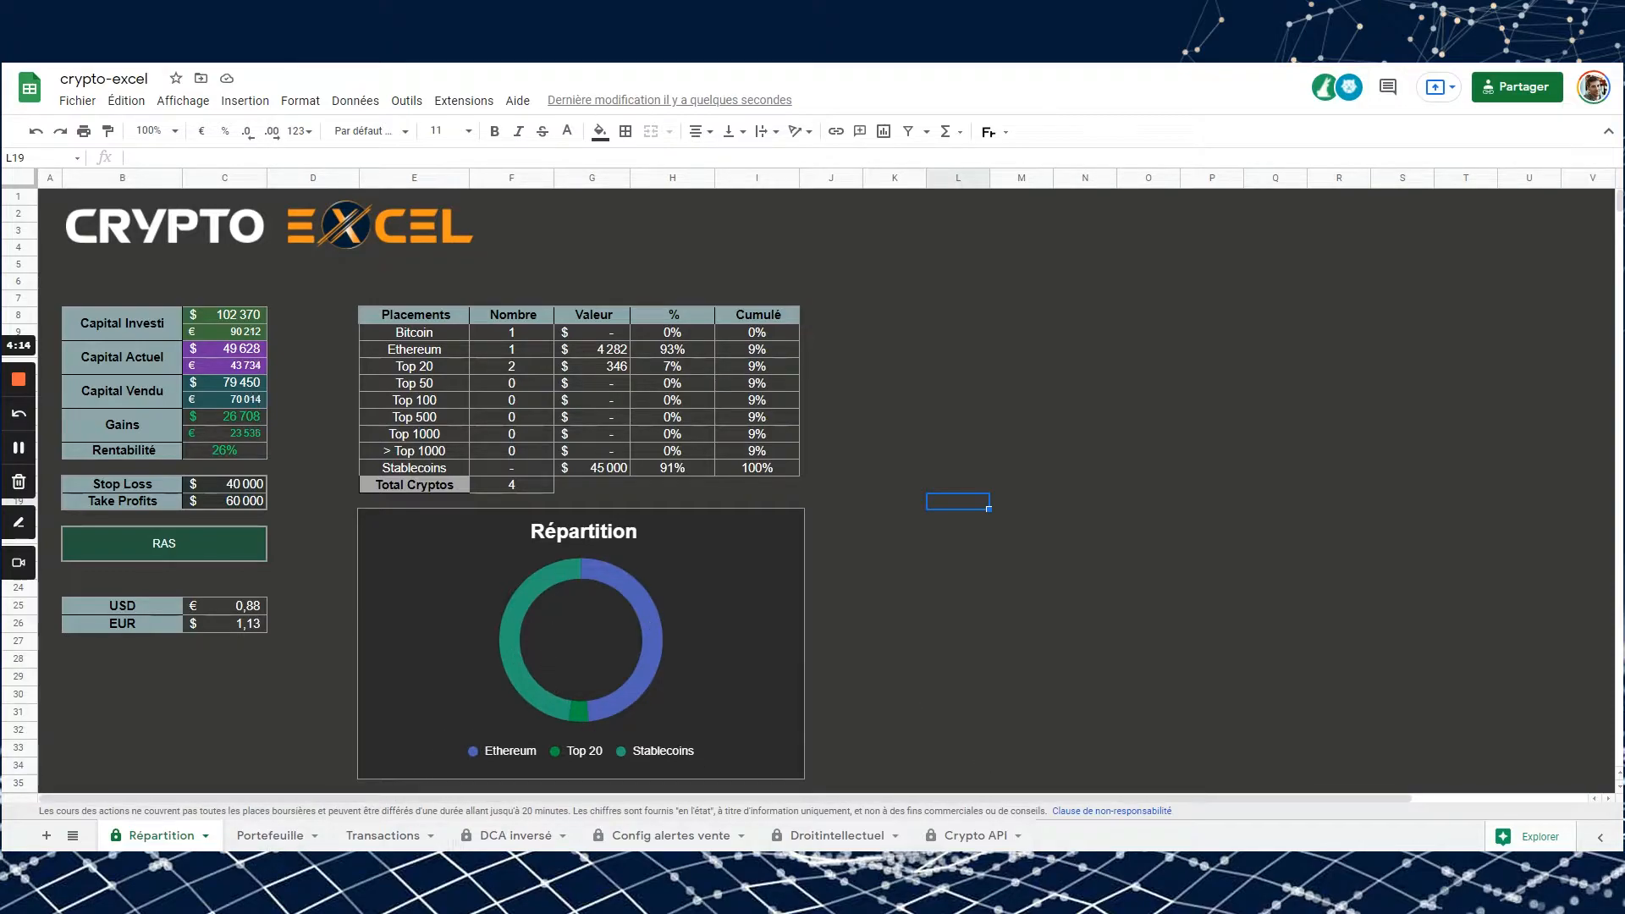
- Switch to the investissements-crypto spreadsheet, examine its Stablecoins count in Répartition, and return to crypto-excel
left_click_drag(1620, 212, 576, 4)
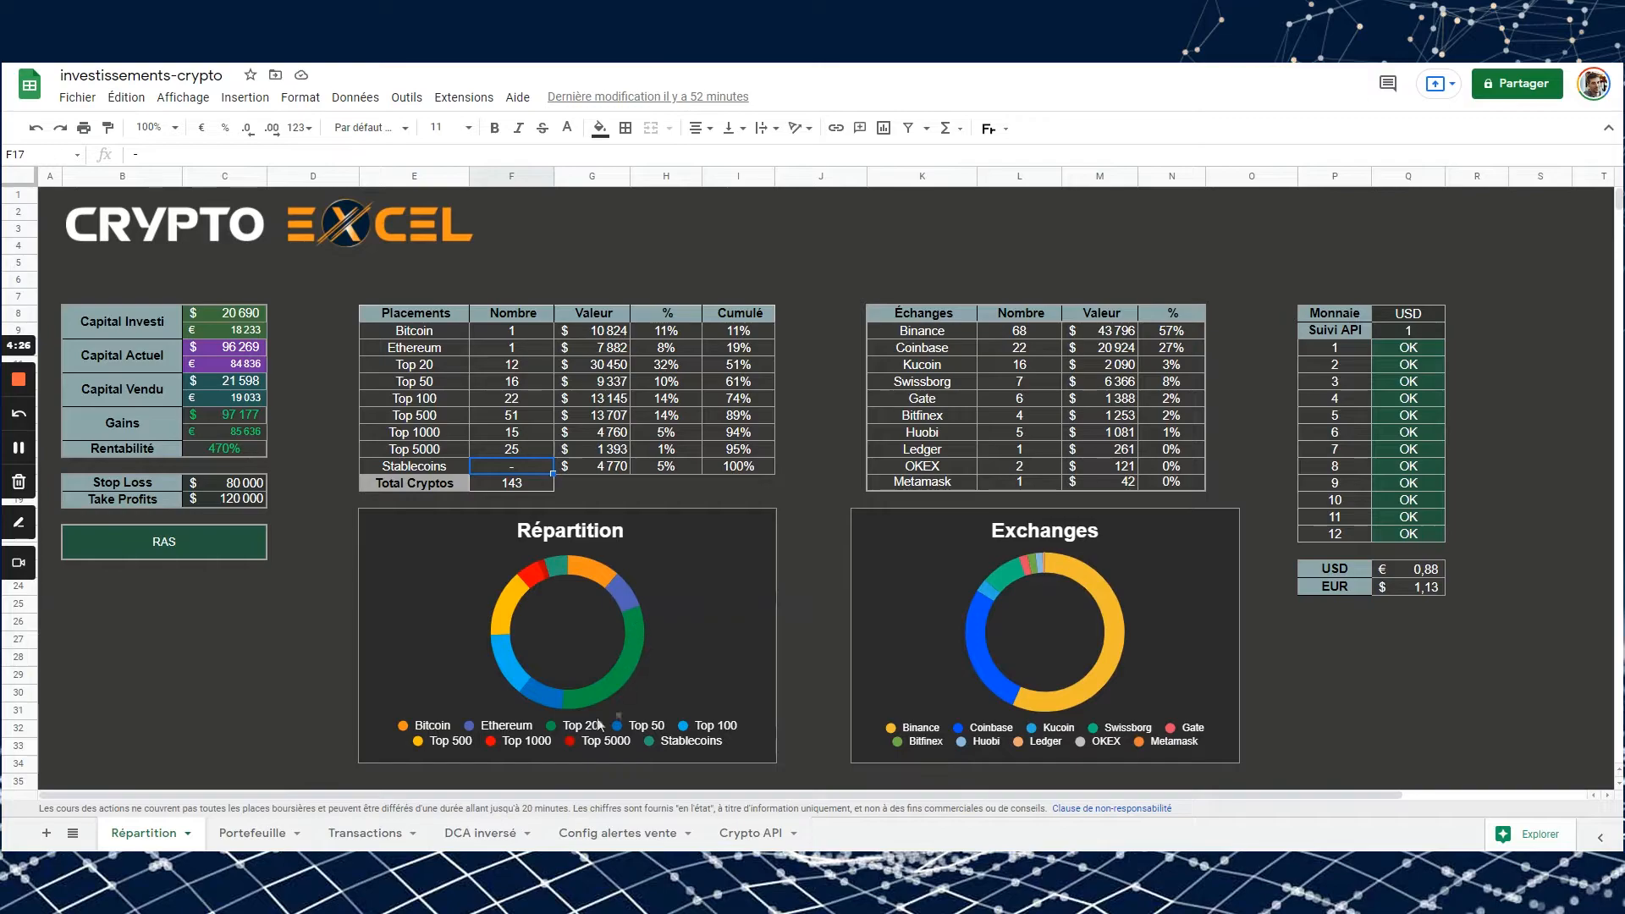
left_click(524, 443)
left_click(516, 467)
left_click_drag(541, 12, 1623, 262)
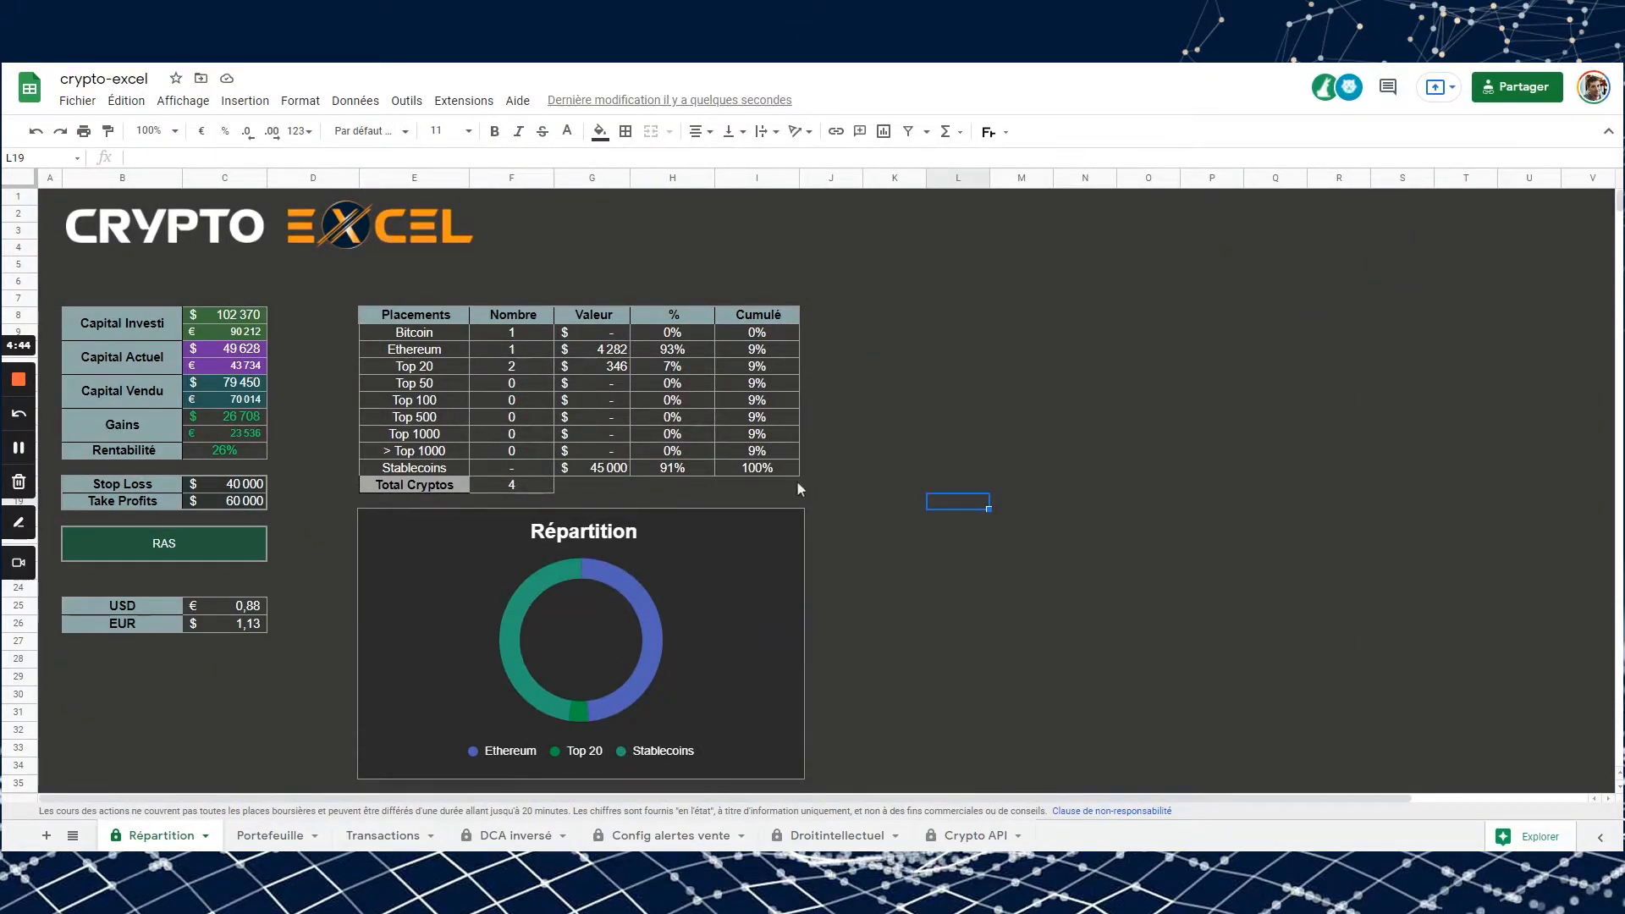
- Examine the Stablecoins value formula in cell G17 and the stablecoin symbols it sums, including BUSD, without editing it
left_click(597, 467)
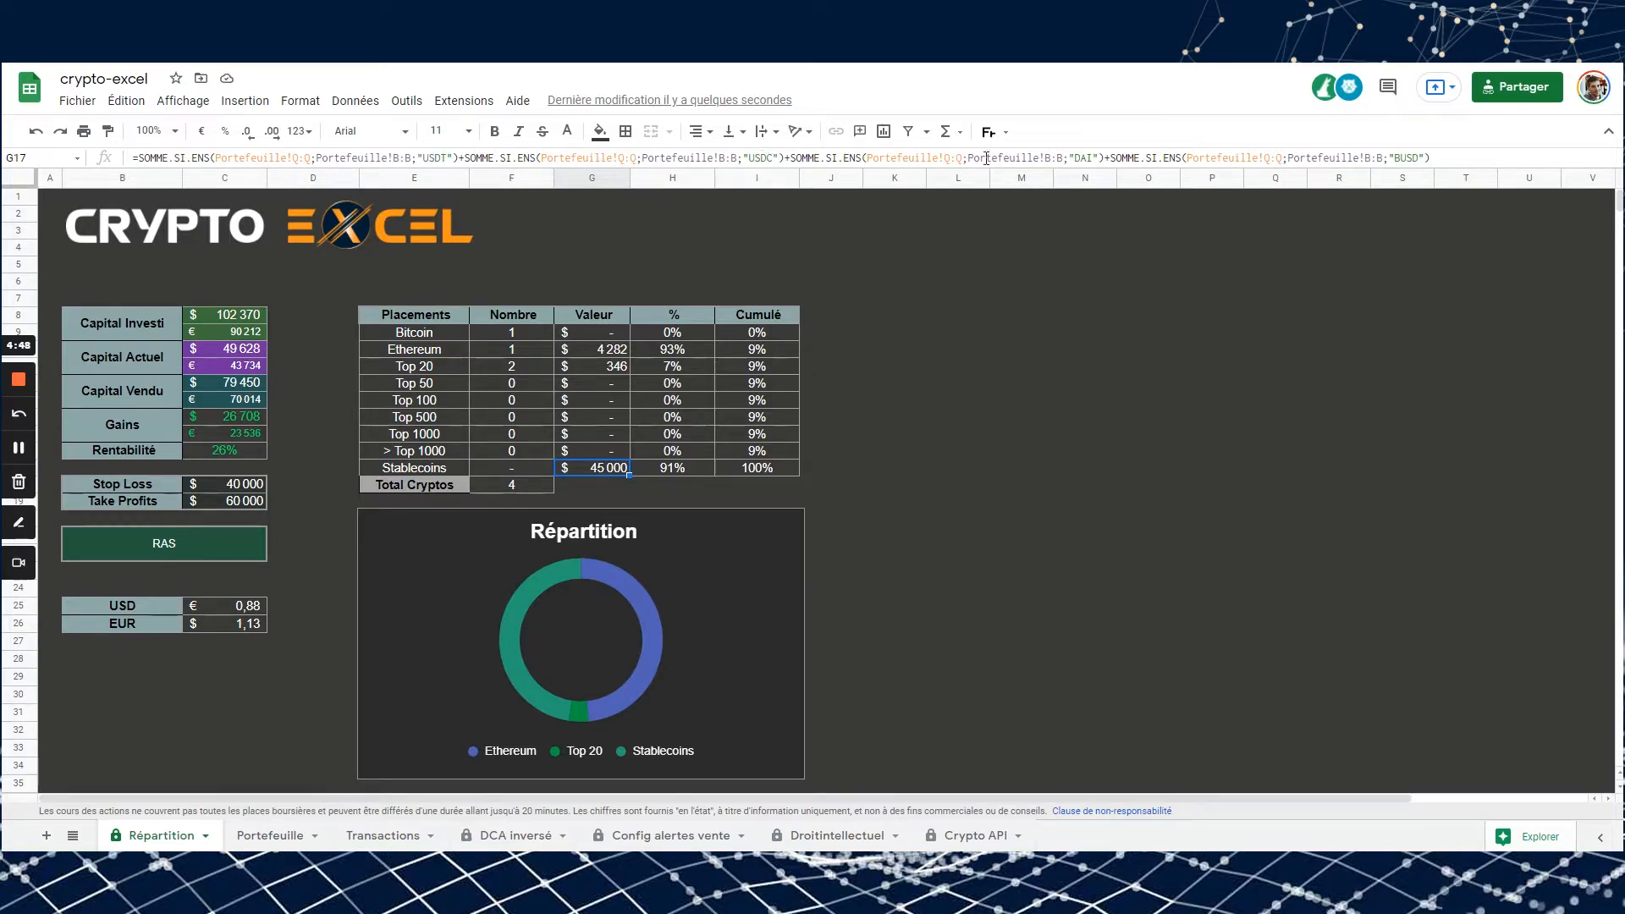
left_click_drag(1378, 158, 1510, 216)
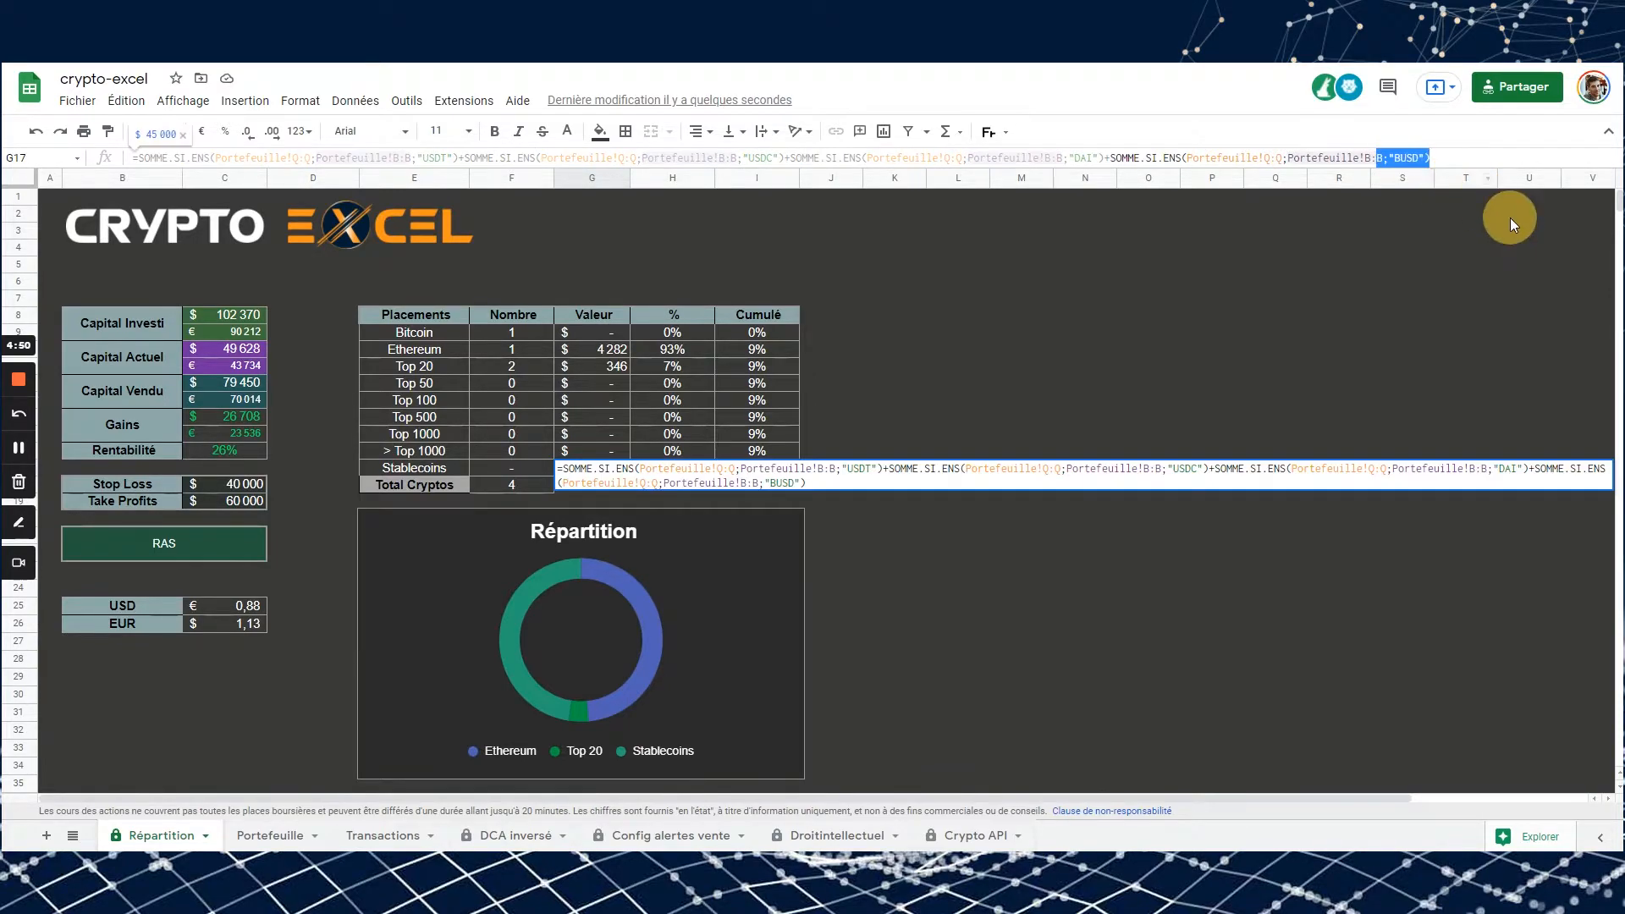
key("Escape")
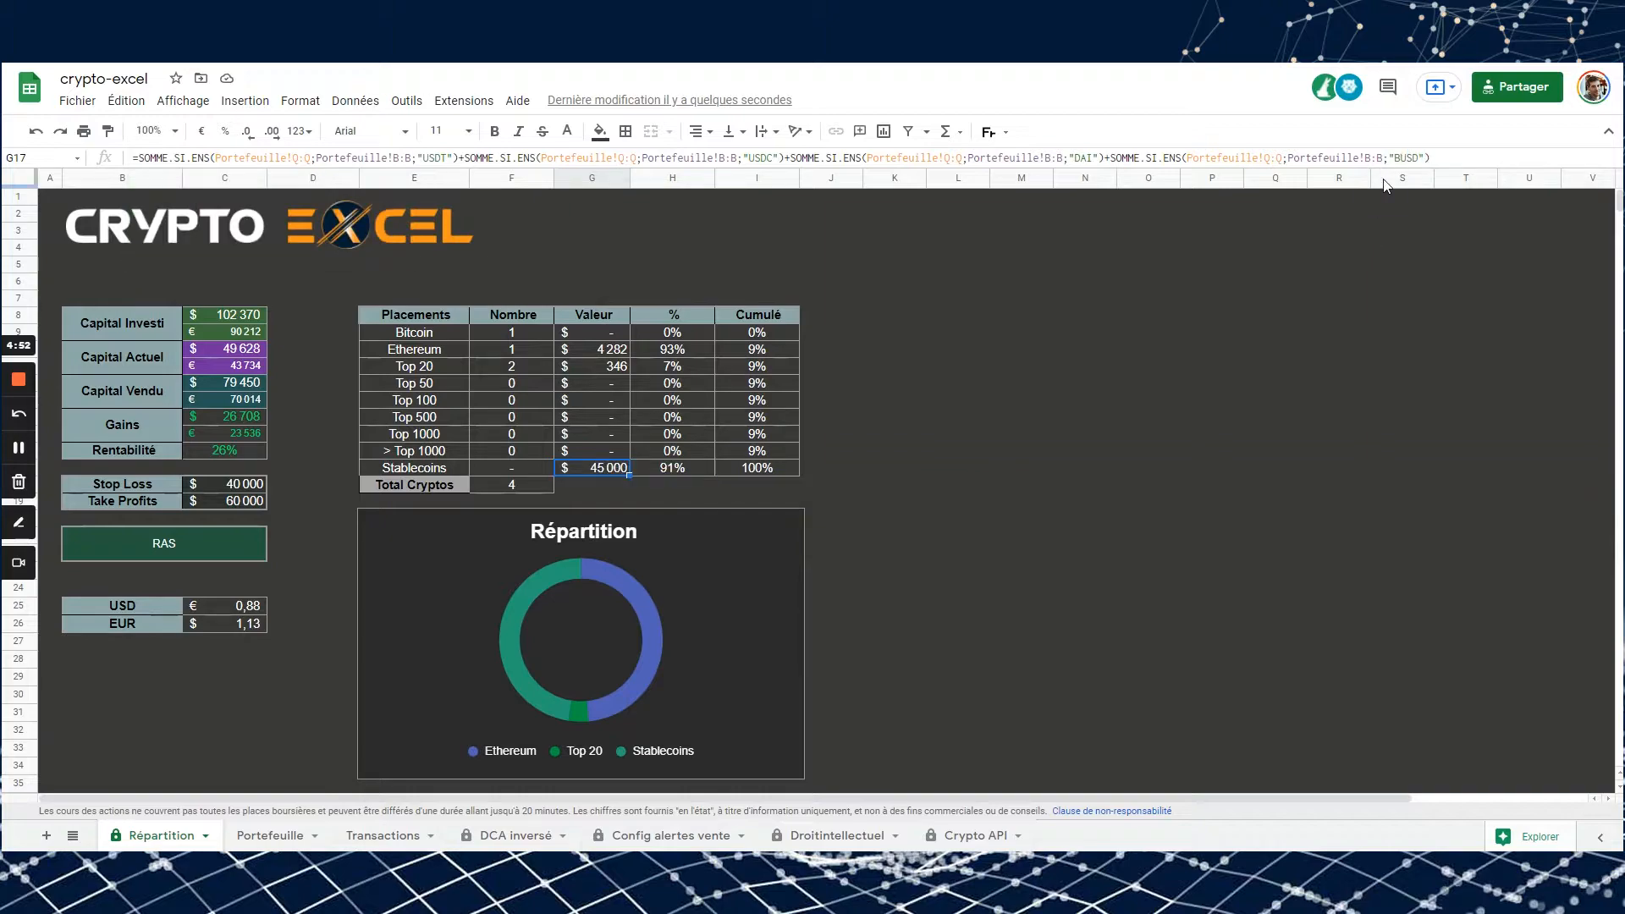
double_click(1402, 158)
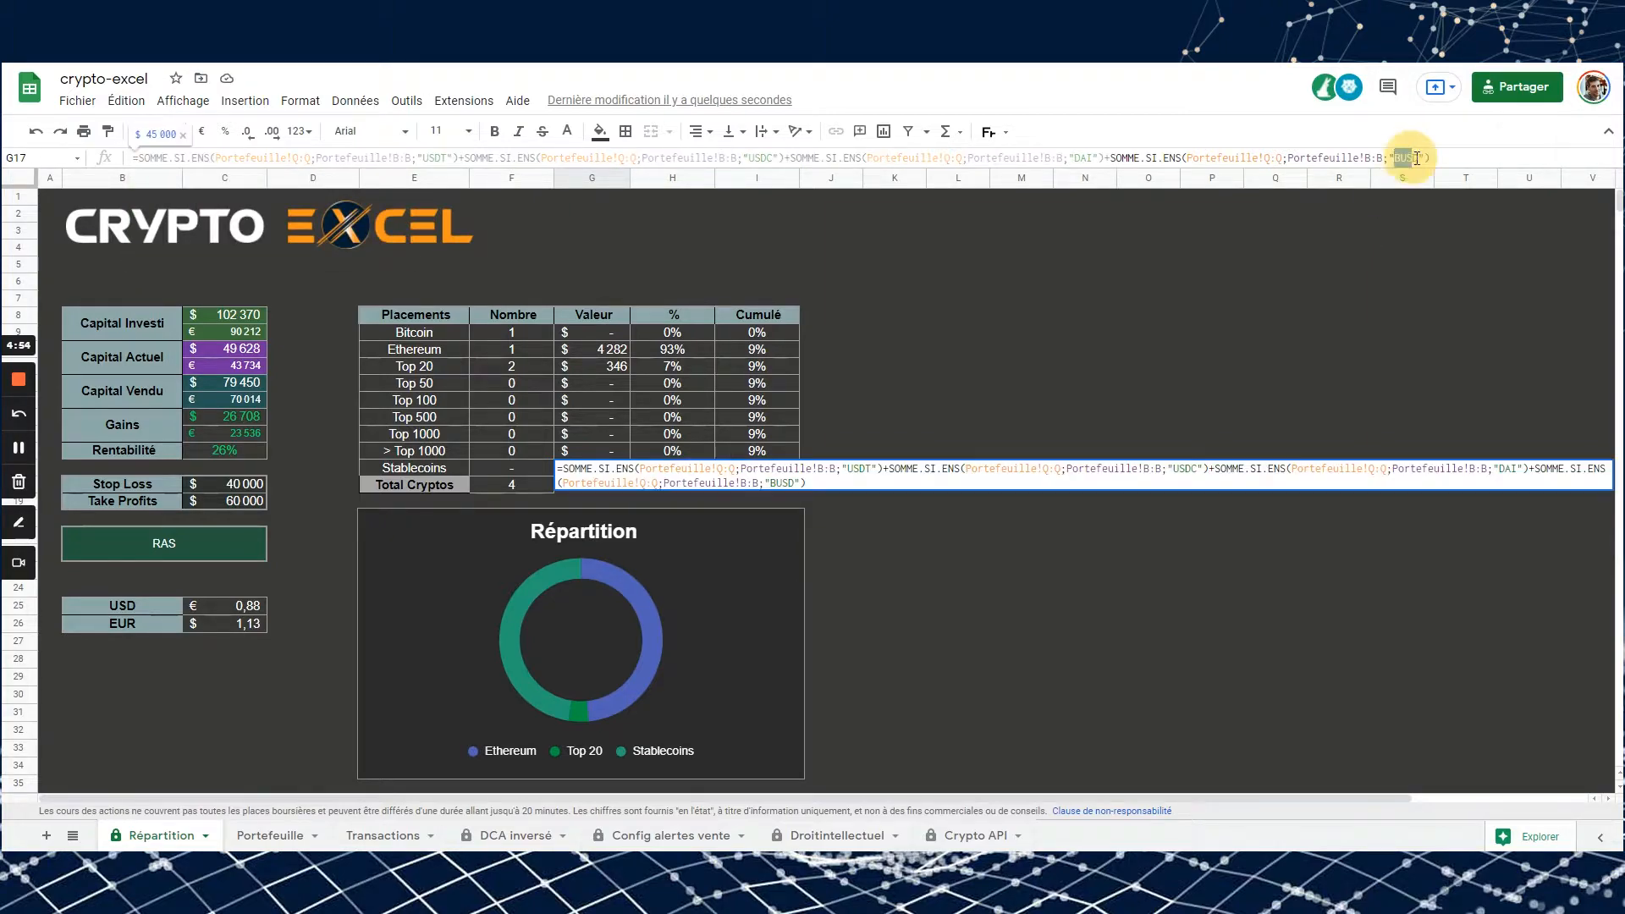
key("Escape")
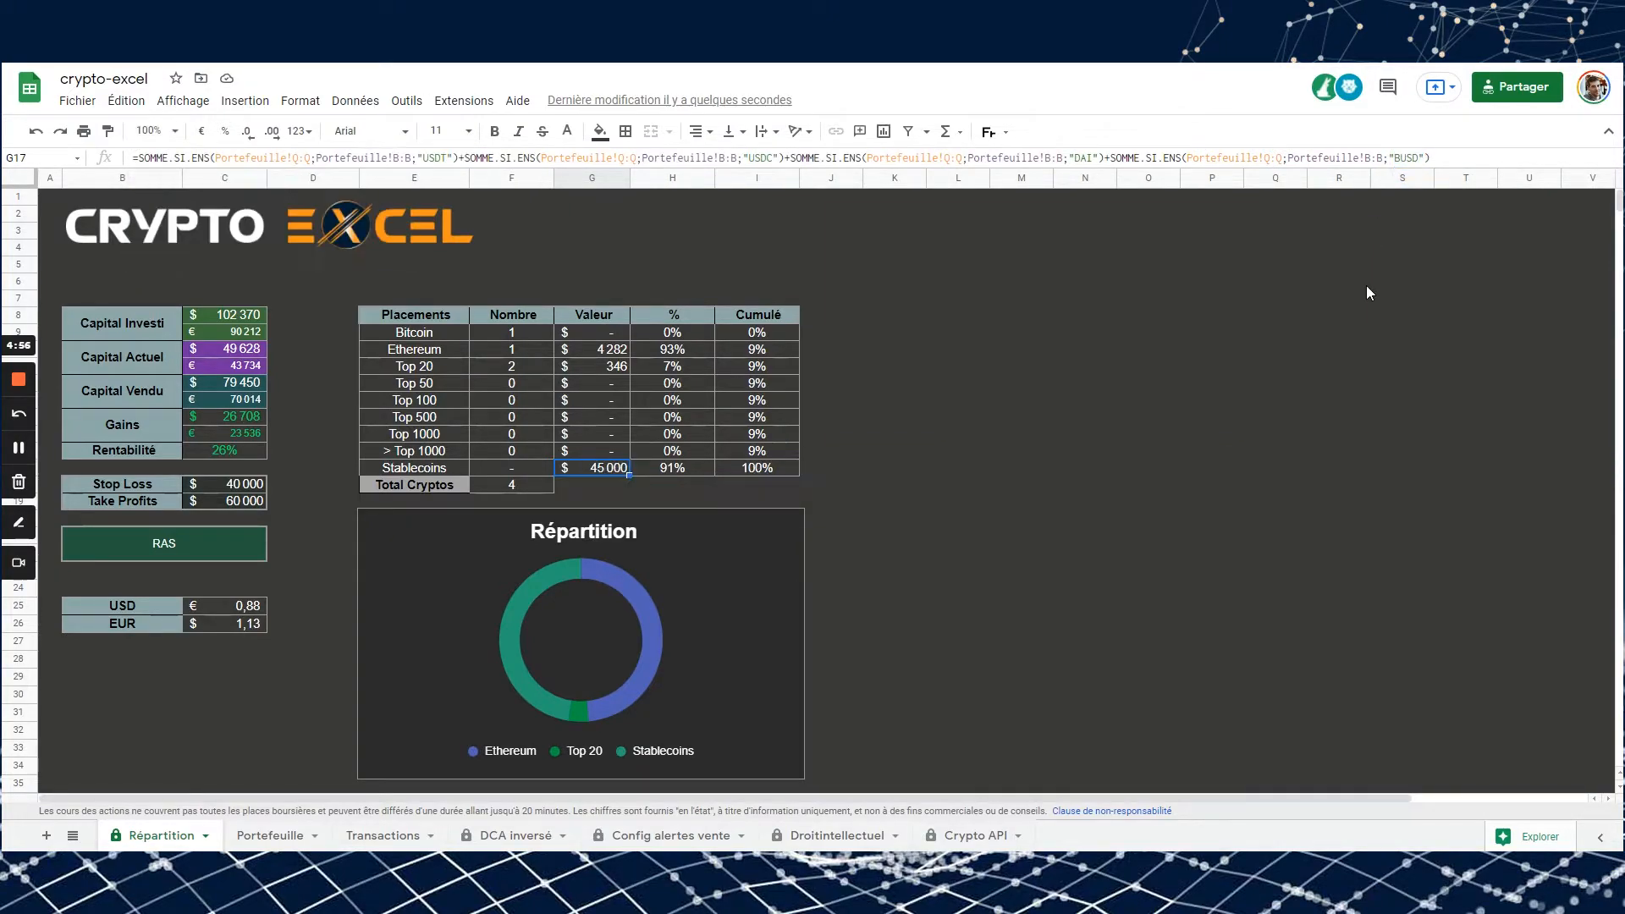
- Check the Stablecoins value formula in cell G17 without editing it, and view the coin list in the Crypto API sheet
double_click(1108, 157)
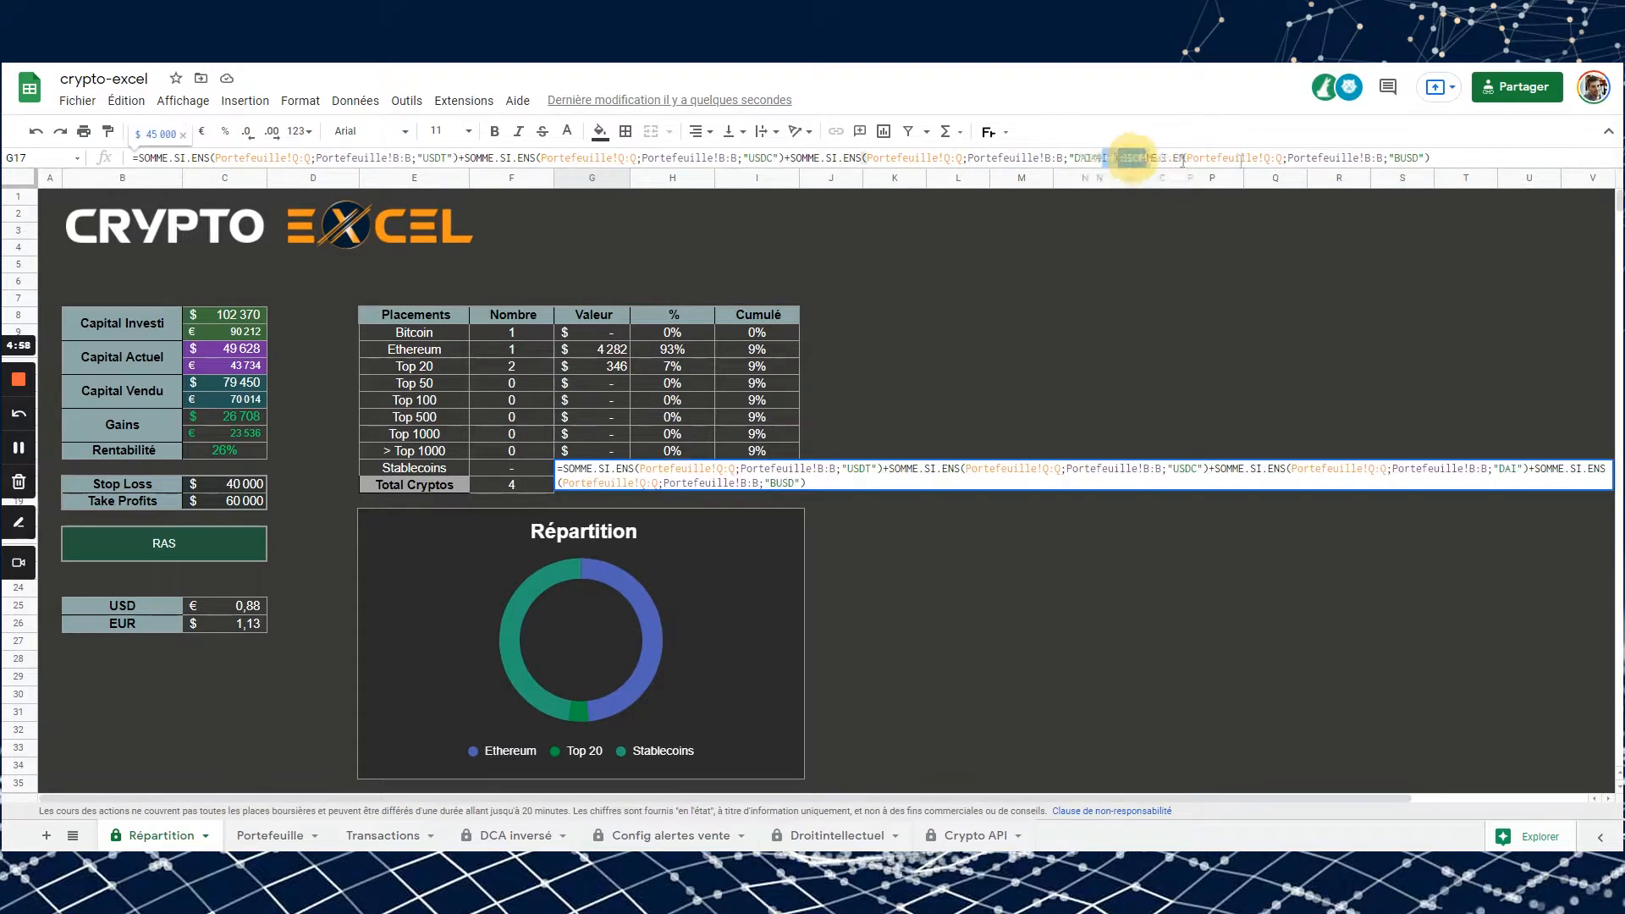
key("Escape")
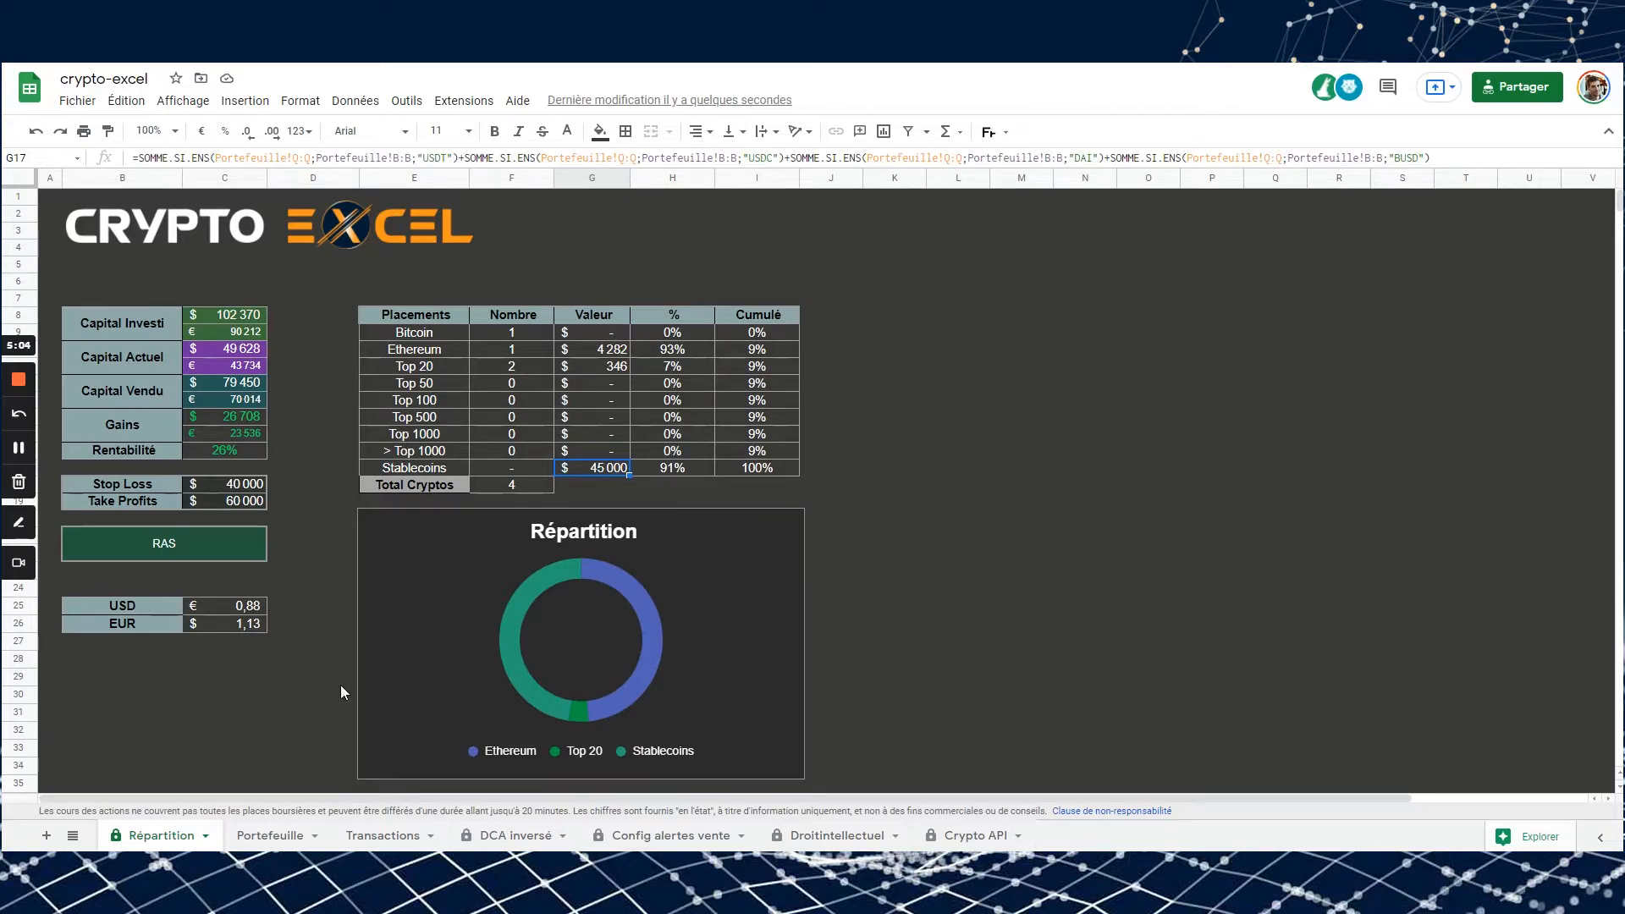
left_click(973, 835)
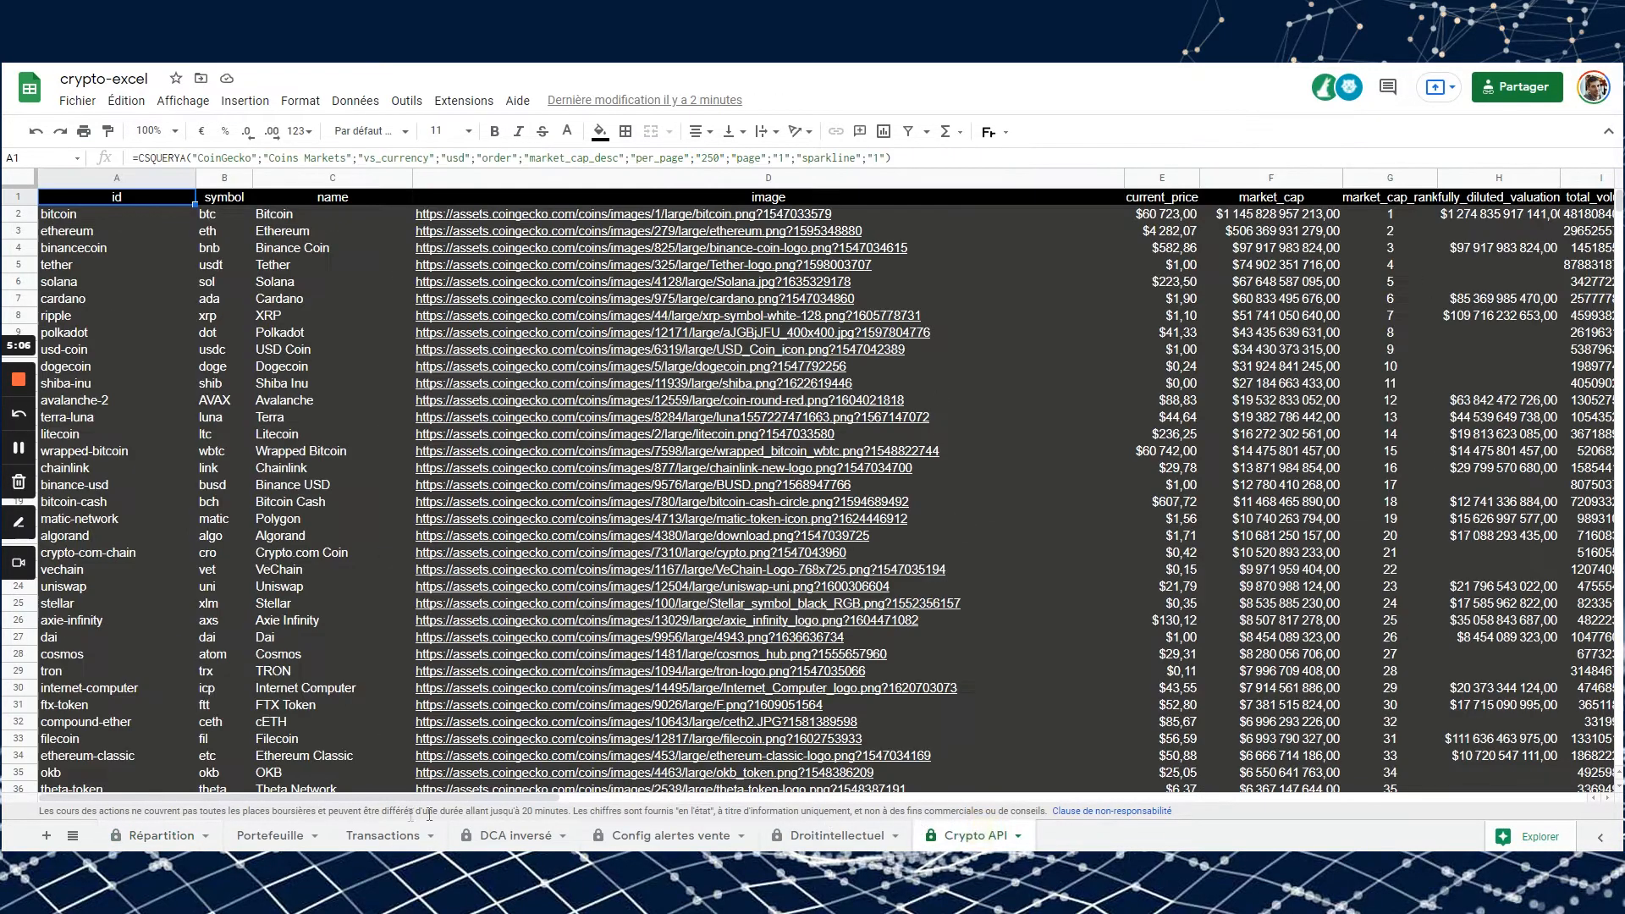
- Compare the capital summary in the Transactions sheet with the saved summary image in Windows Photo Viewer, glancing at Portefeuille in between
left_click(384, 837)
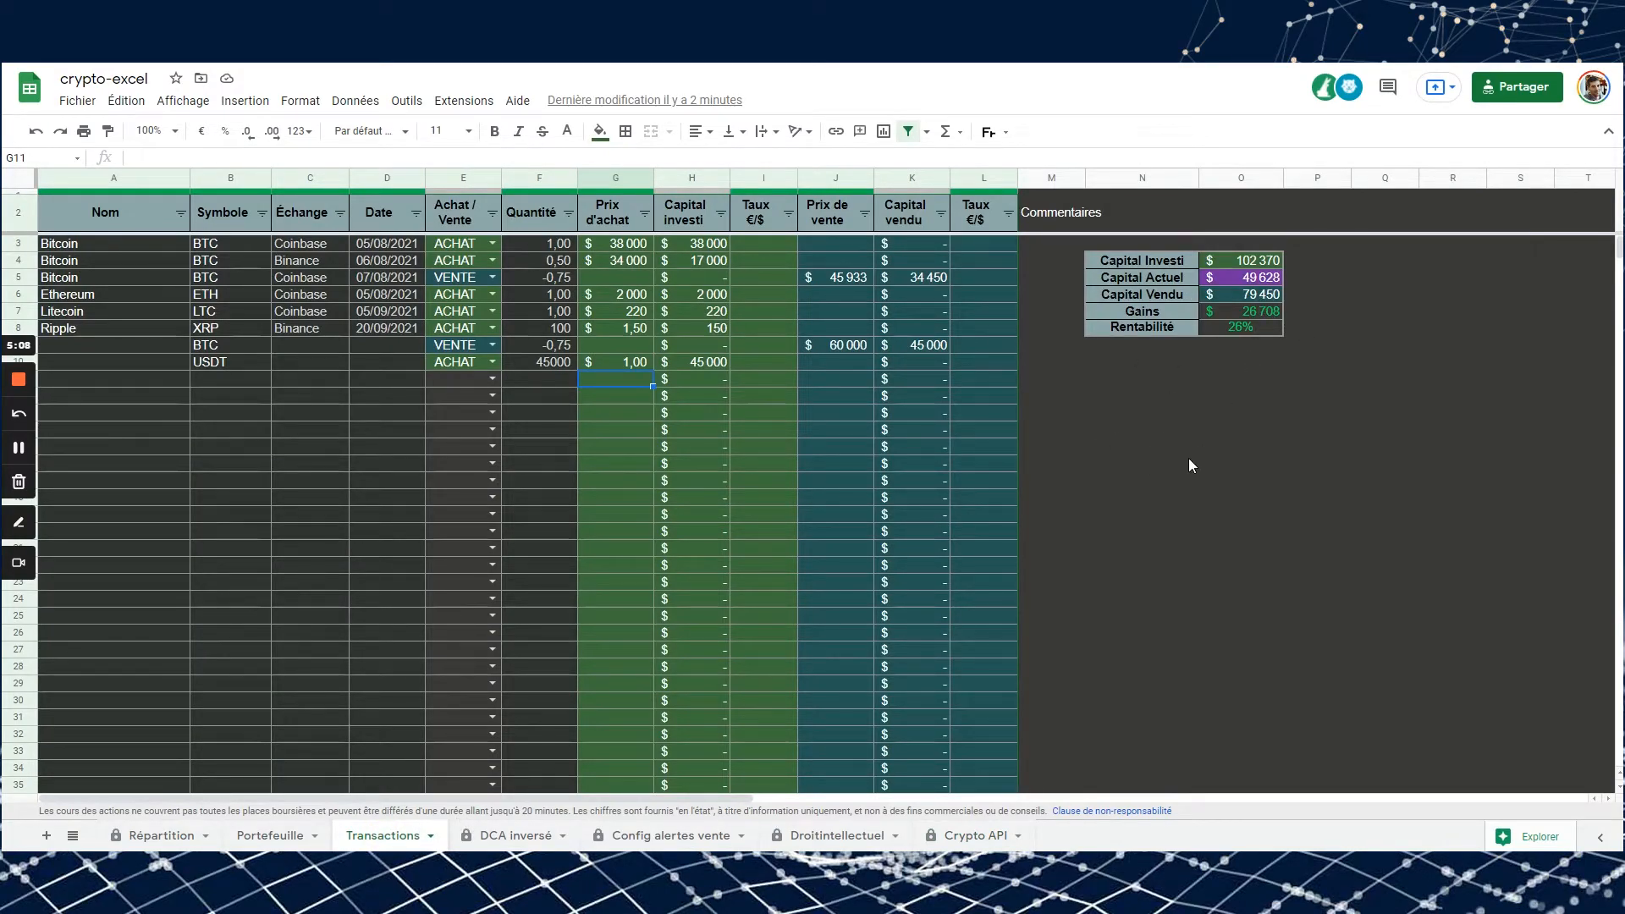
left_click_drag(1623, 102, 266, 75)
left_click_drag(1473, 376, 863, 292)
left_click_drag(544, 84, 646, 56)
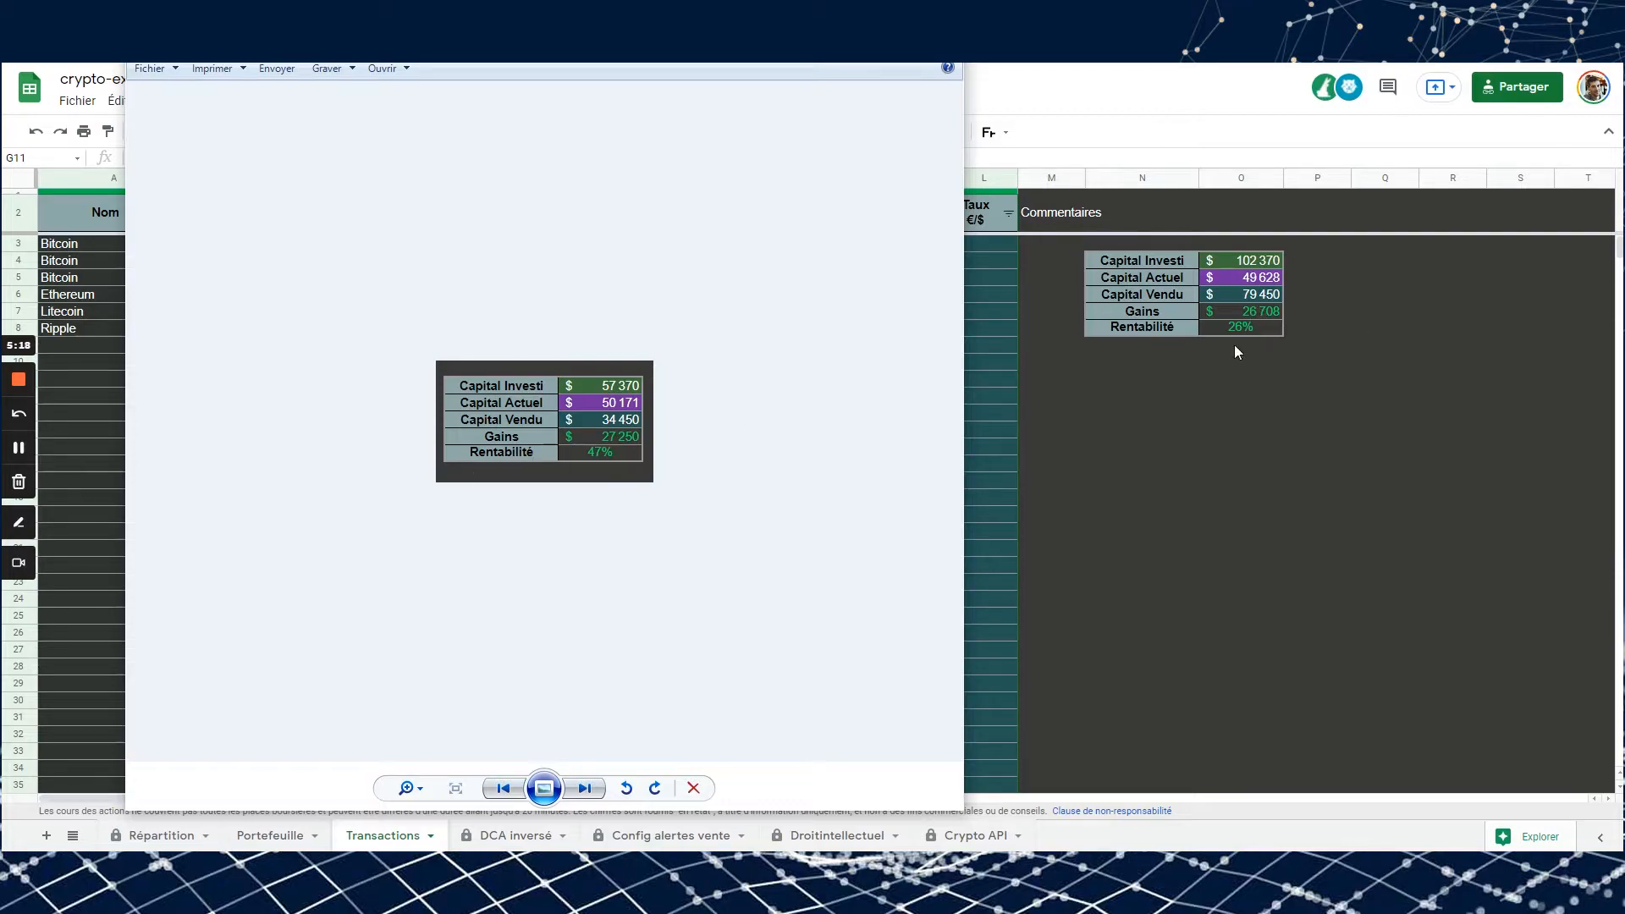
left_click(270, 835)
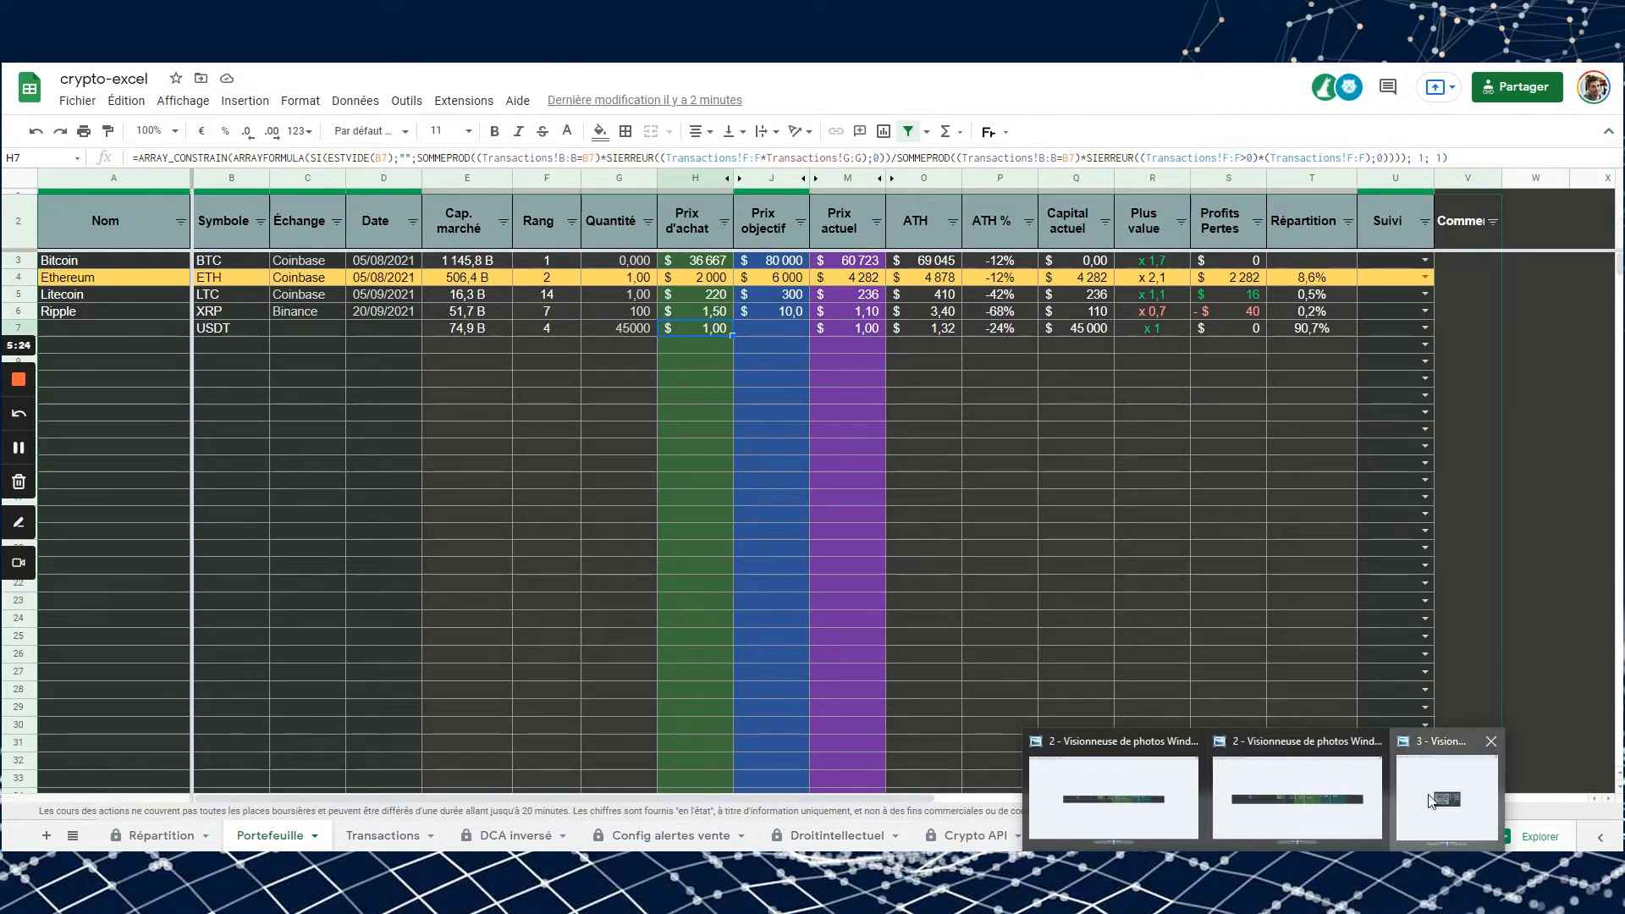
left_click(1430, 795)
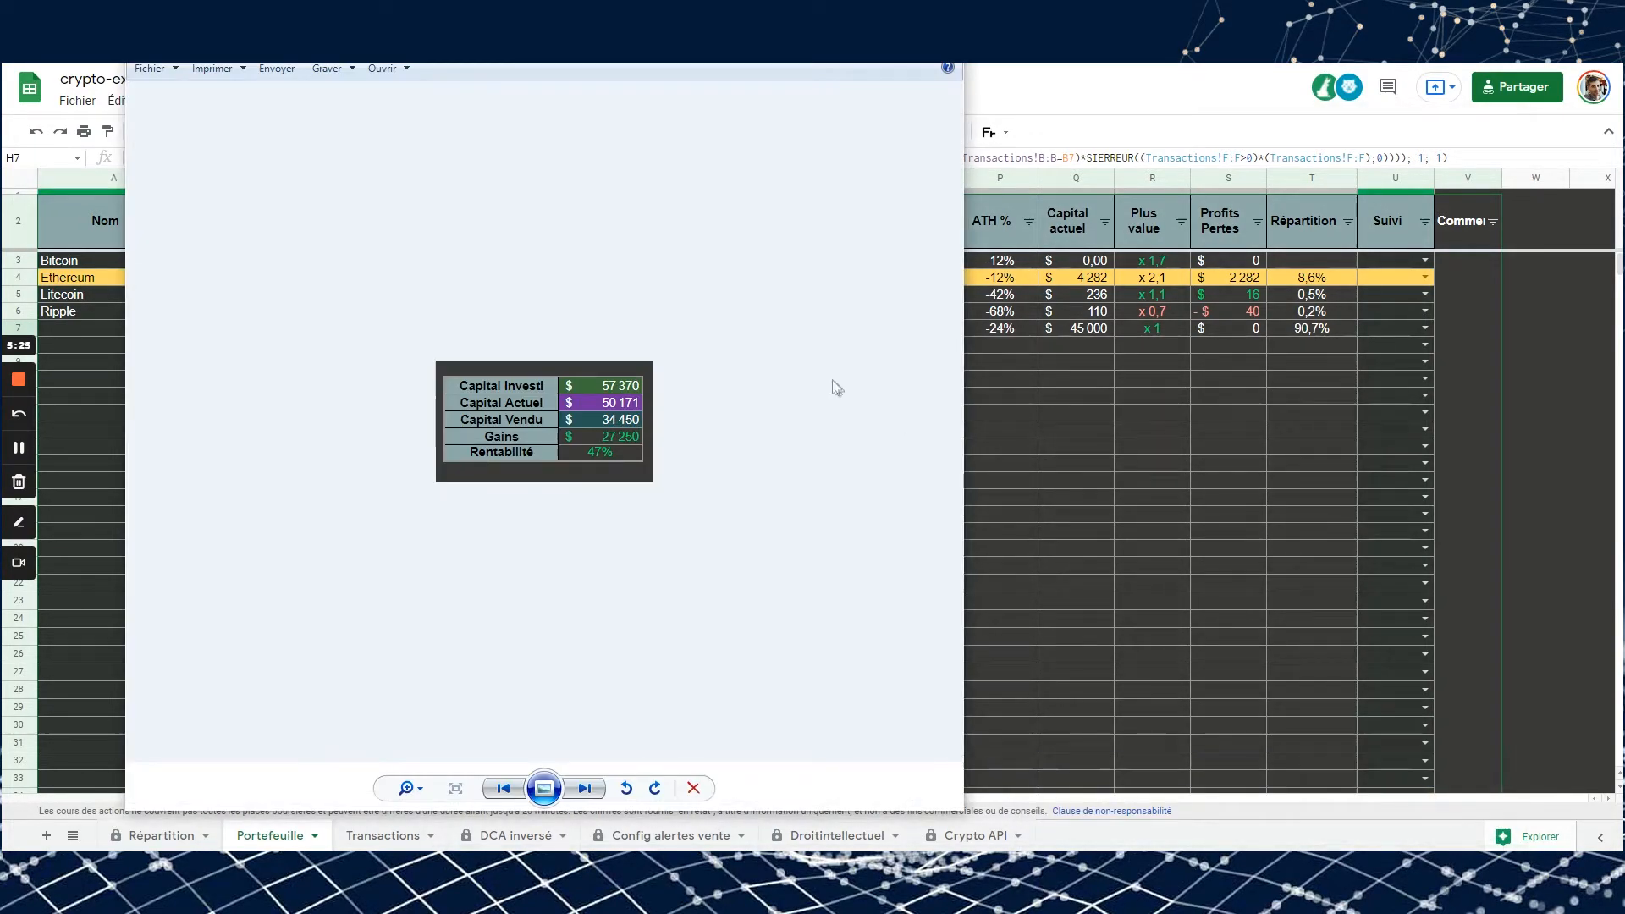
left_click(380, 838)
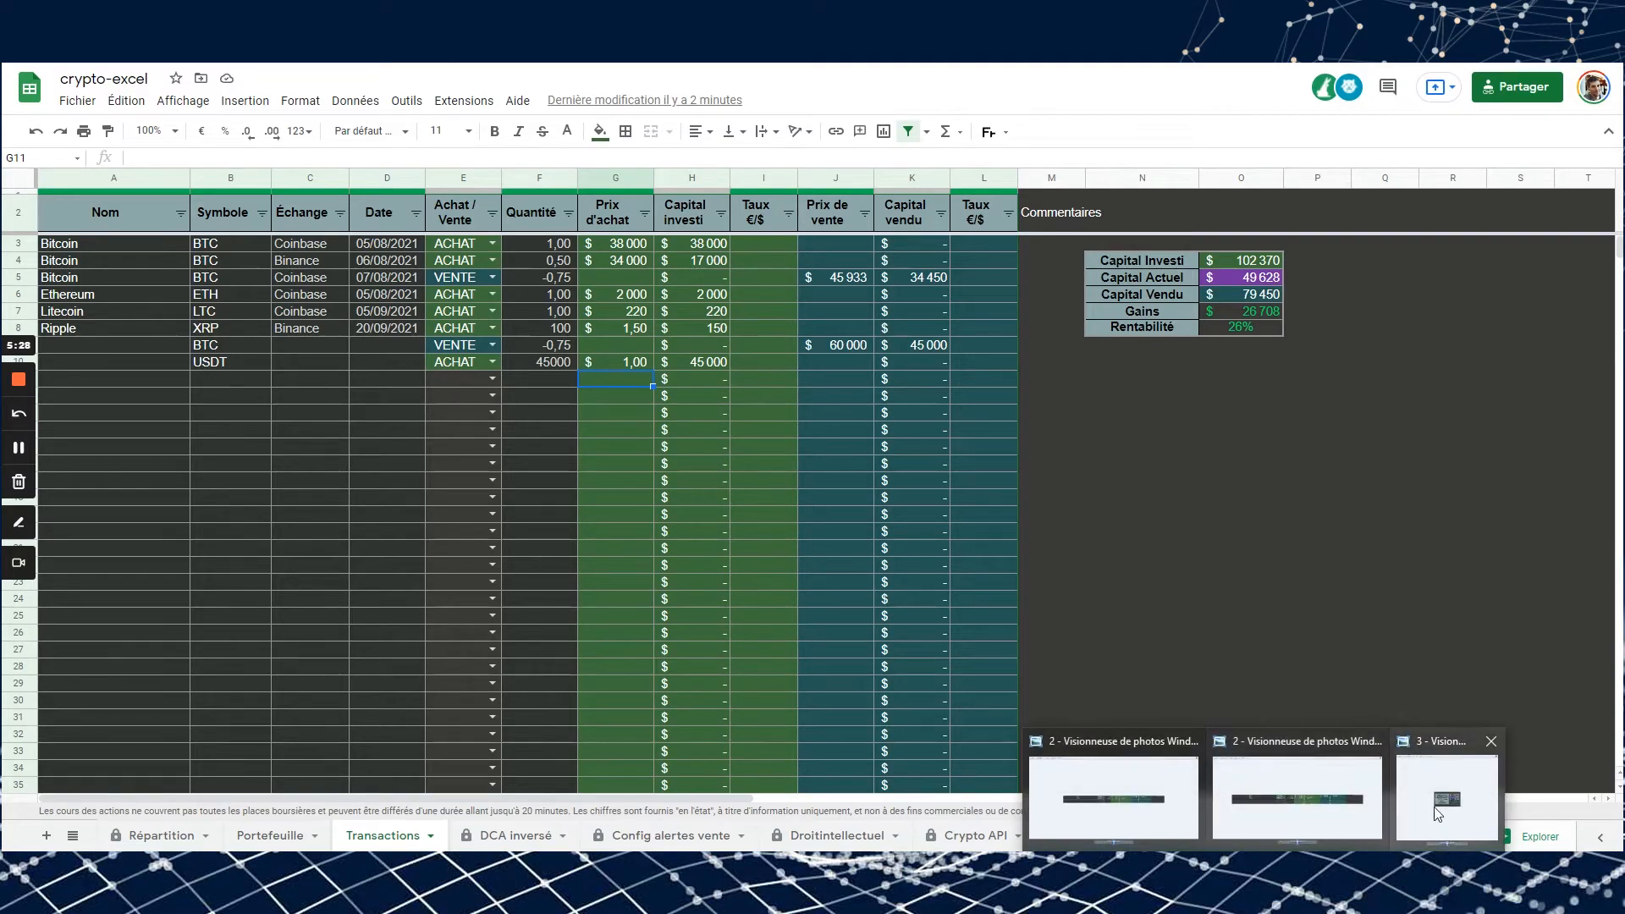
left_click(1439, 791)
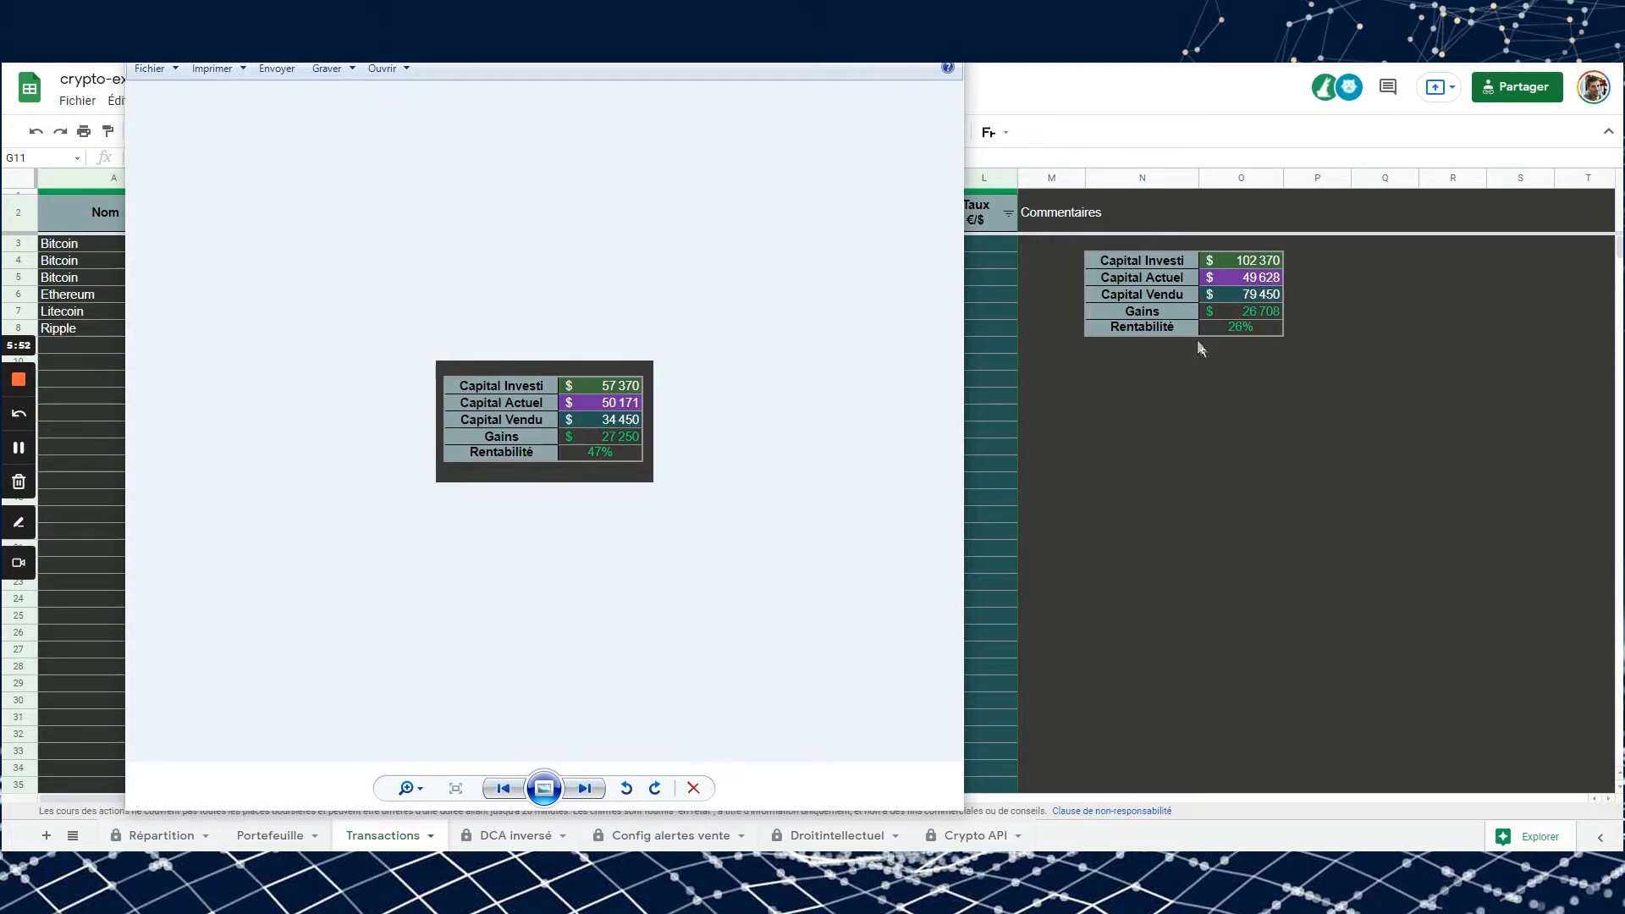
left_click(1266, 465)
- Review Portefeuille, then compare the BTC sale's Capital vendu and USDT purchase's Capital investi in Transactions with the Capital Investi total
left_click(270, 836)
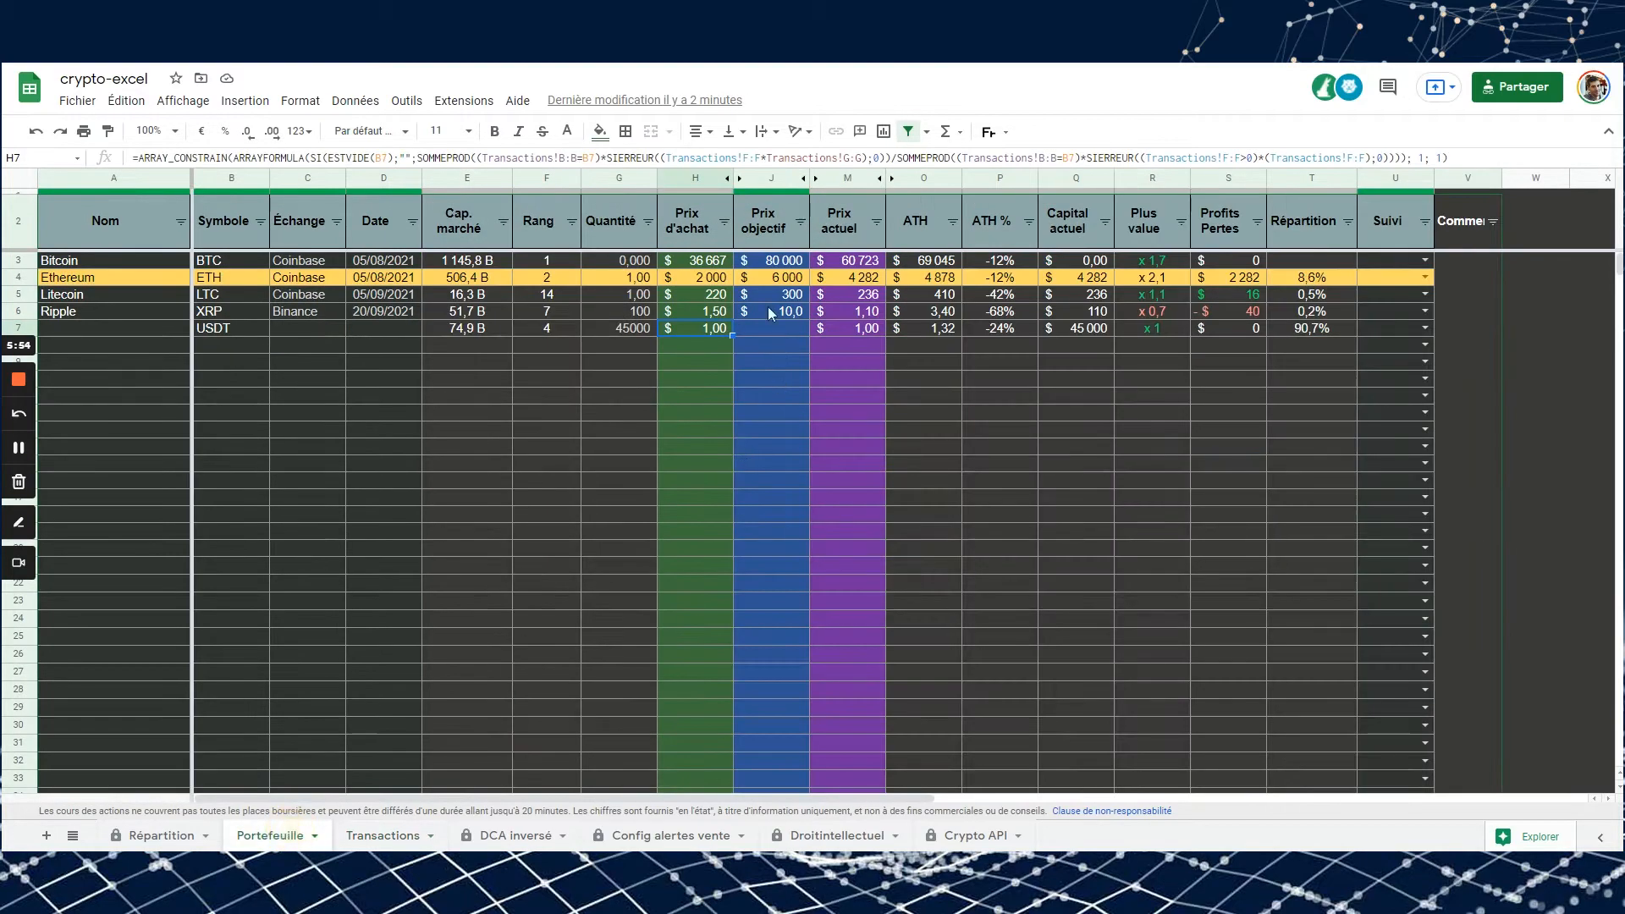
left_click(371, 833)
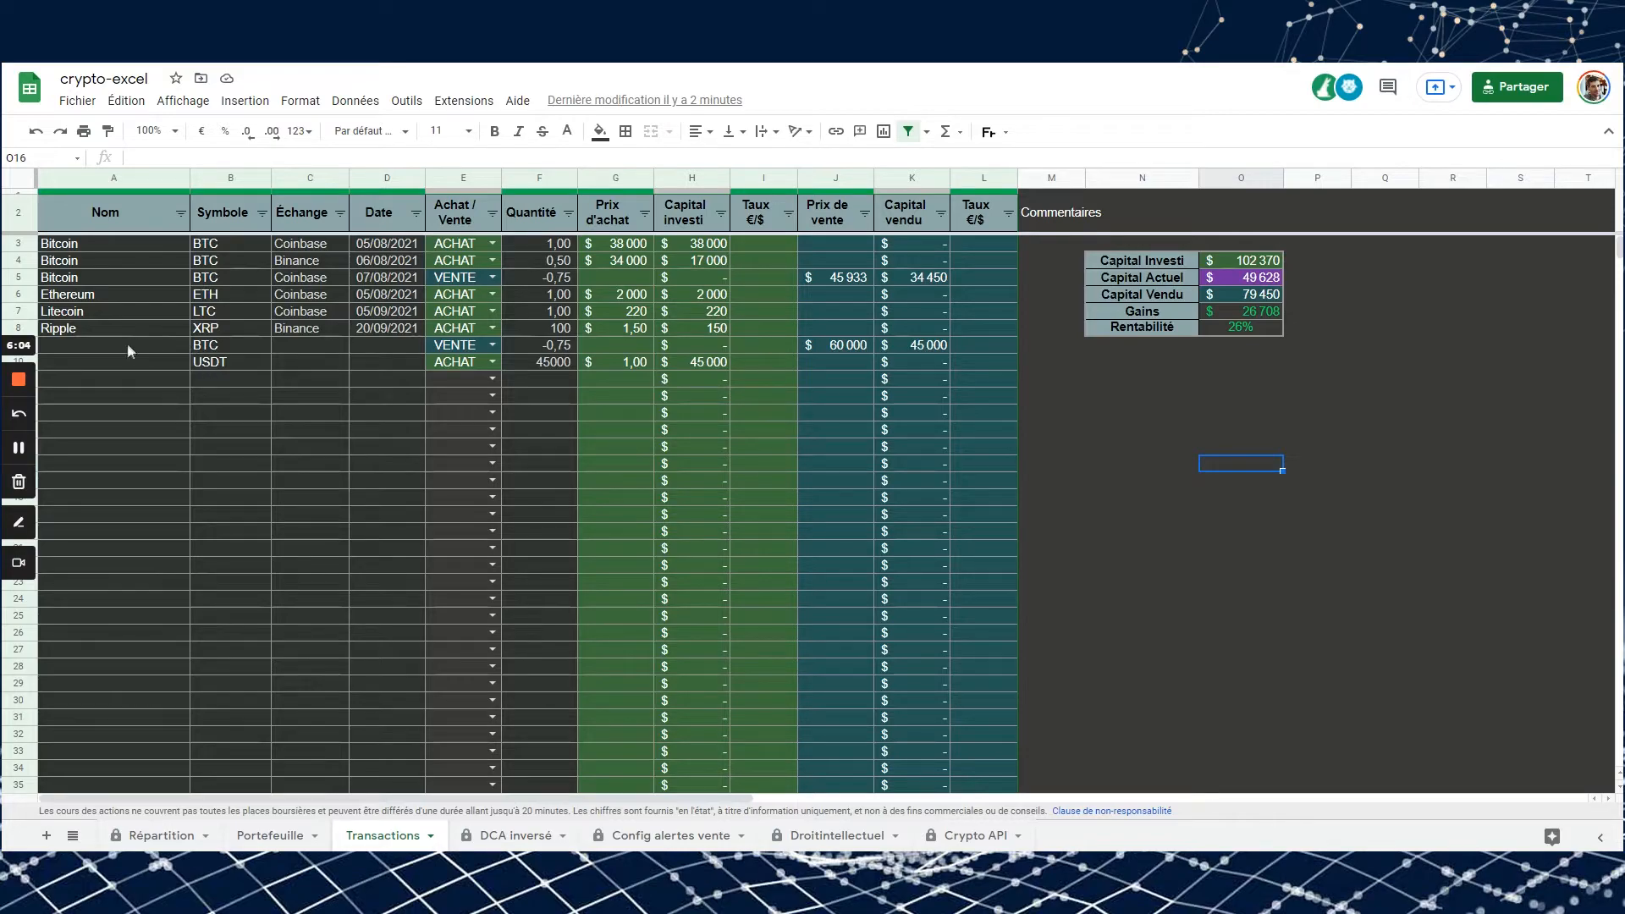
left_click_drag(161, 347, 1165, 364)
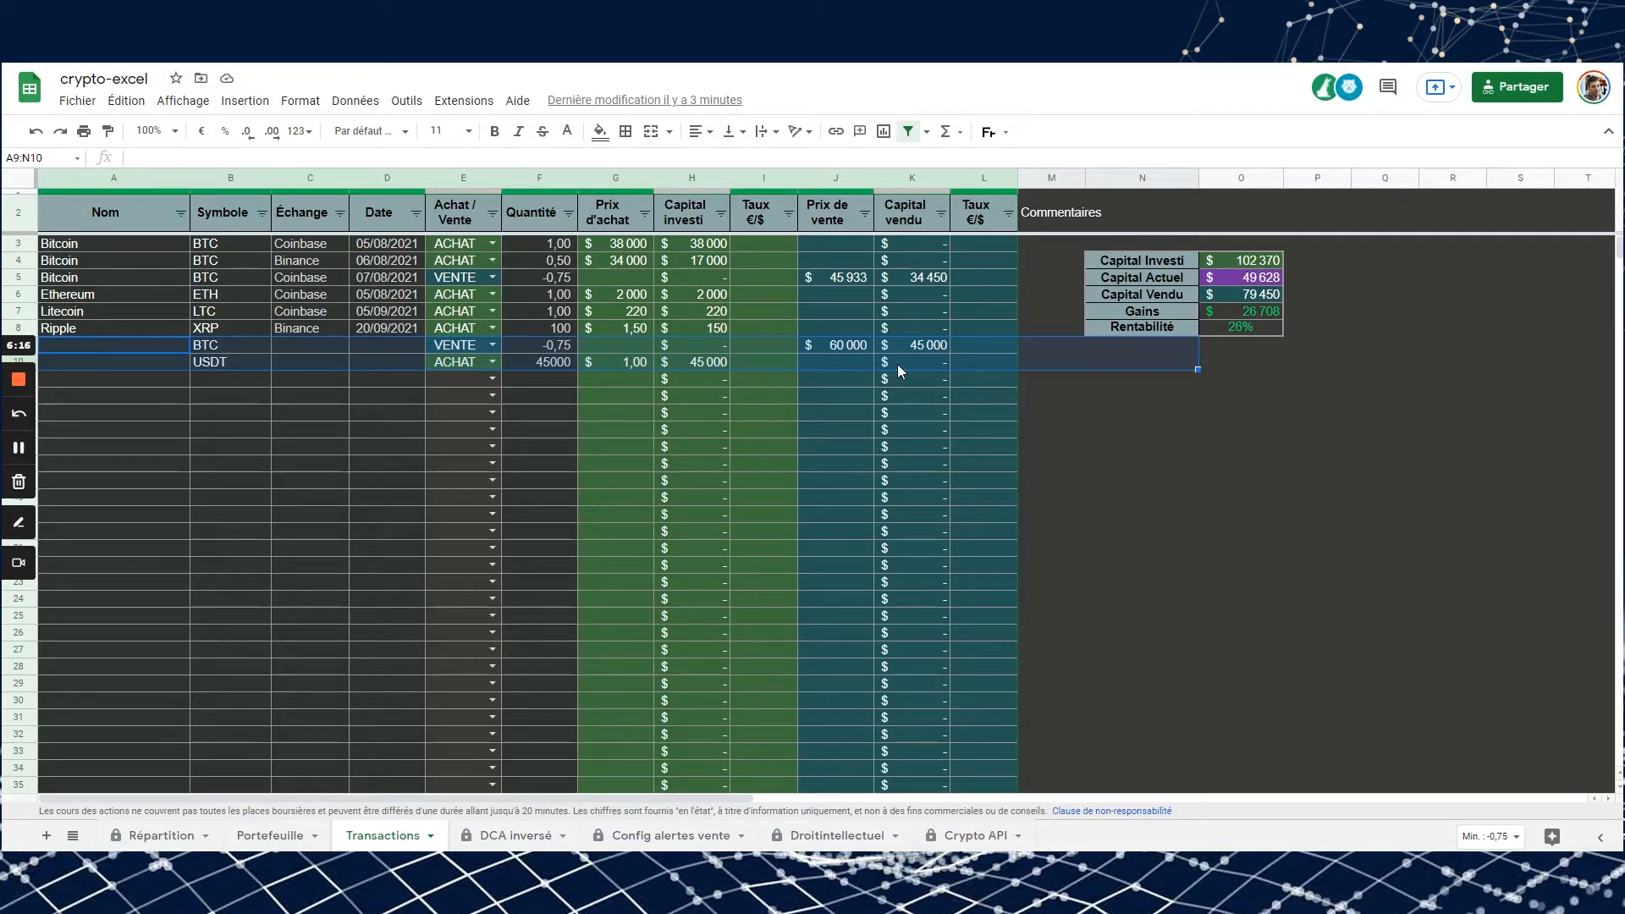
left_click(911, 343)
left_click(675, 362)
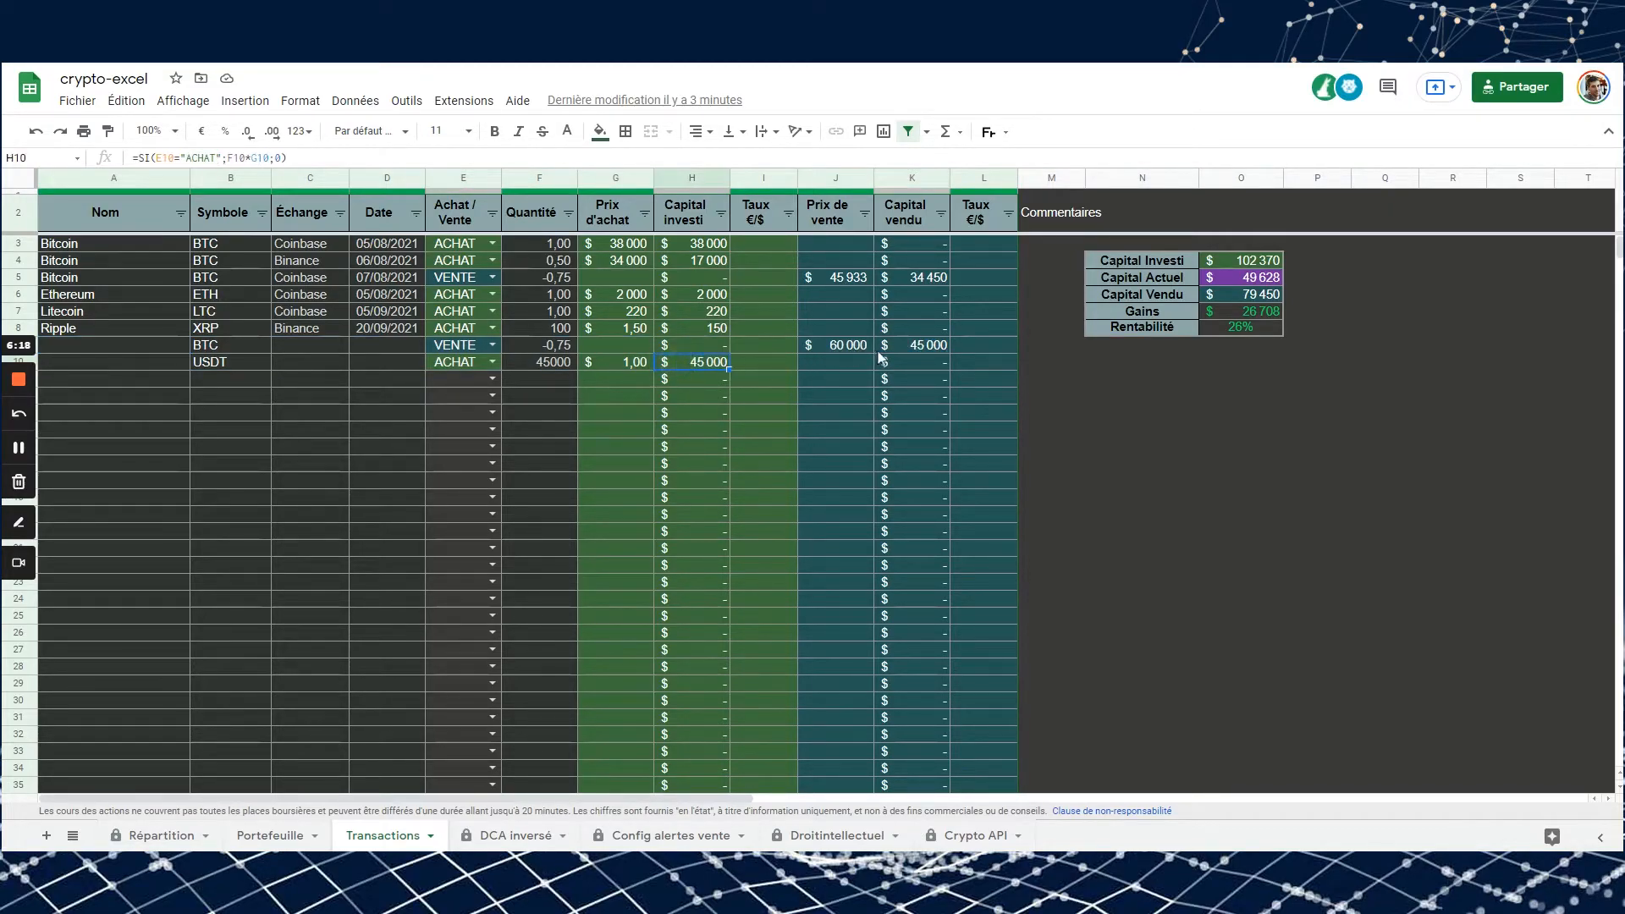
left_click(916, 344)
left_click(683, 363)
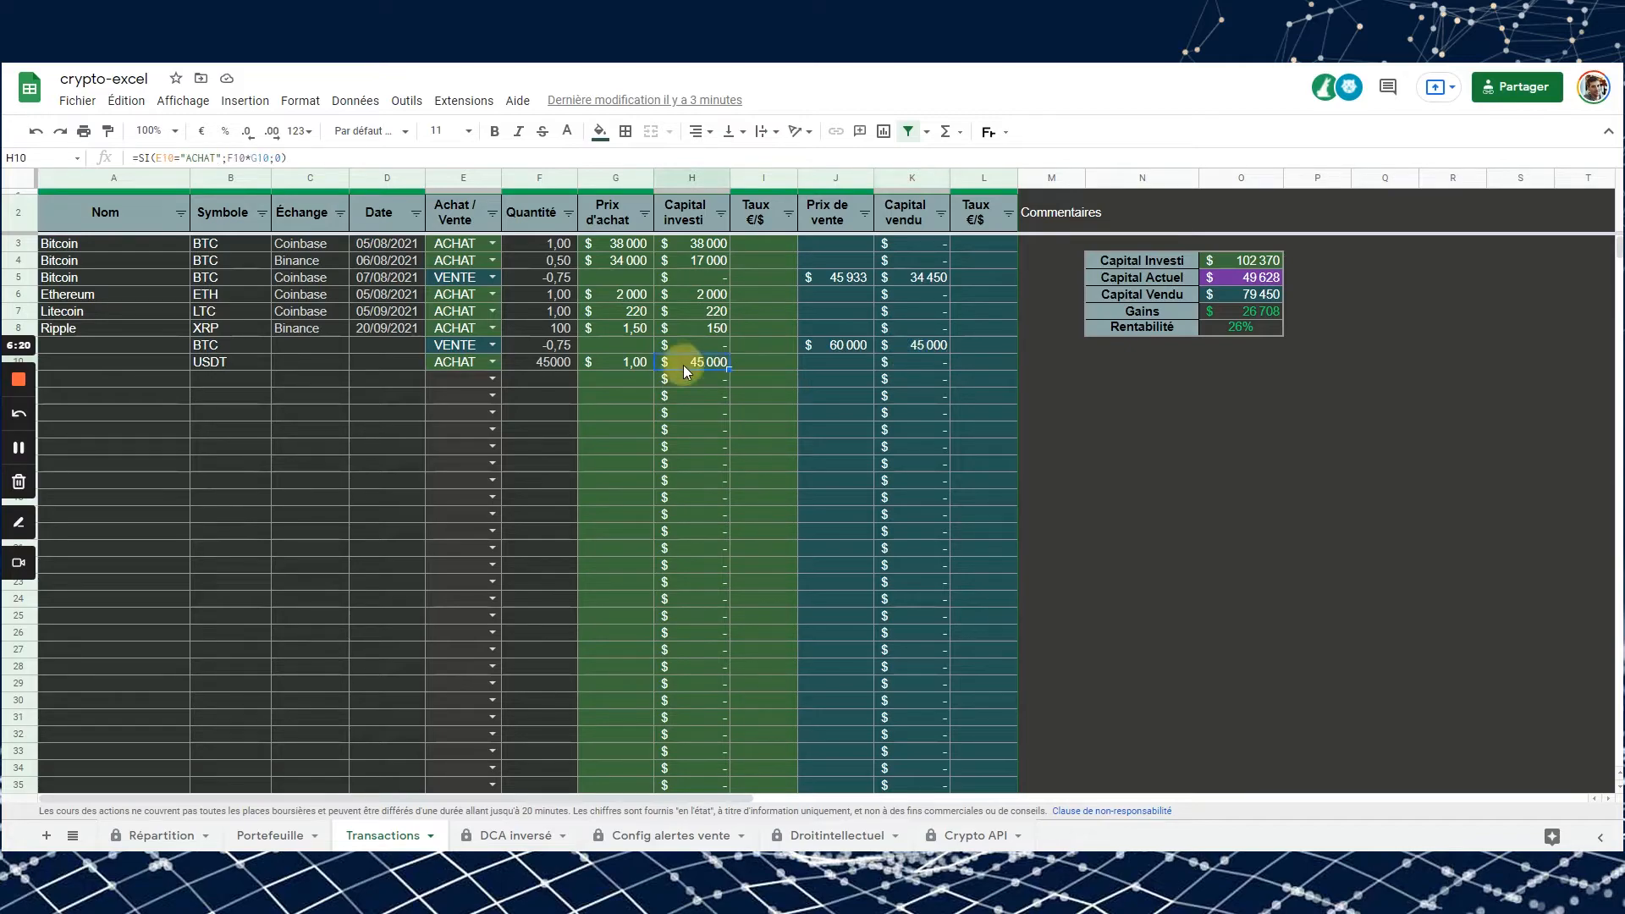
left_click(917, 343)
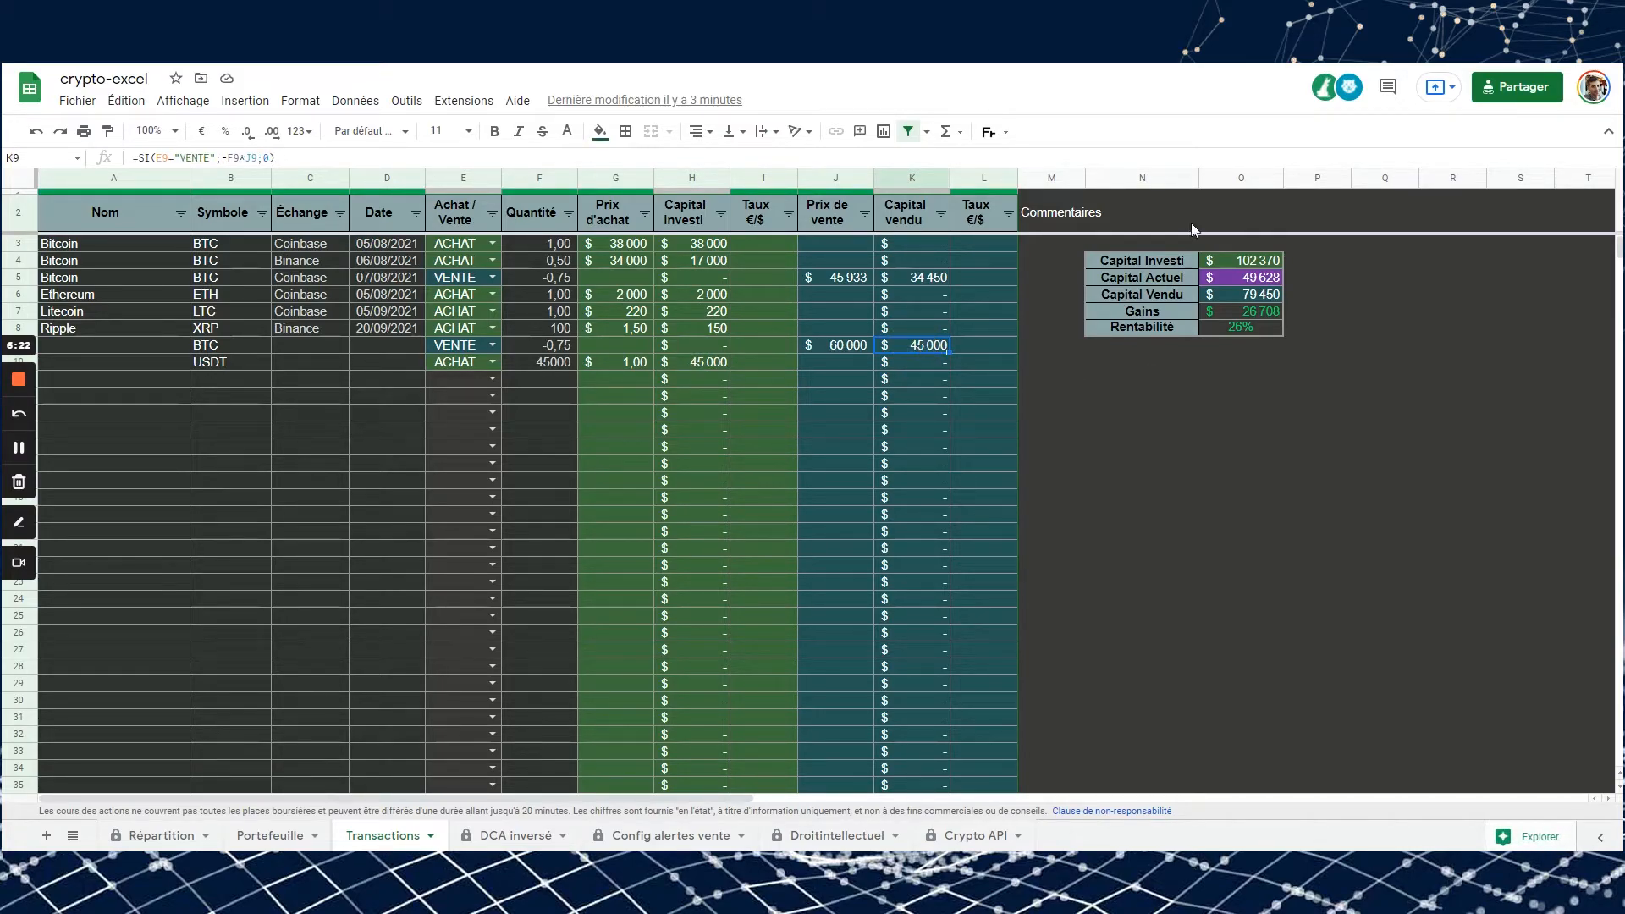
left_click(1227, 260)
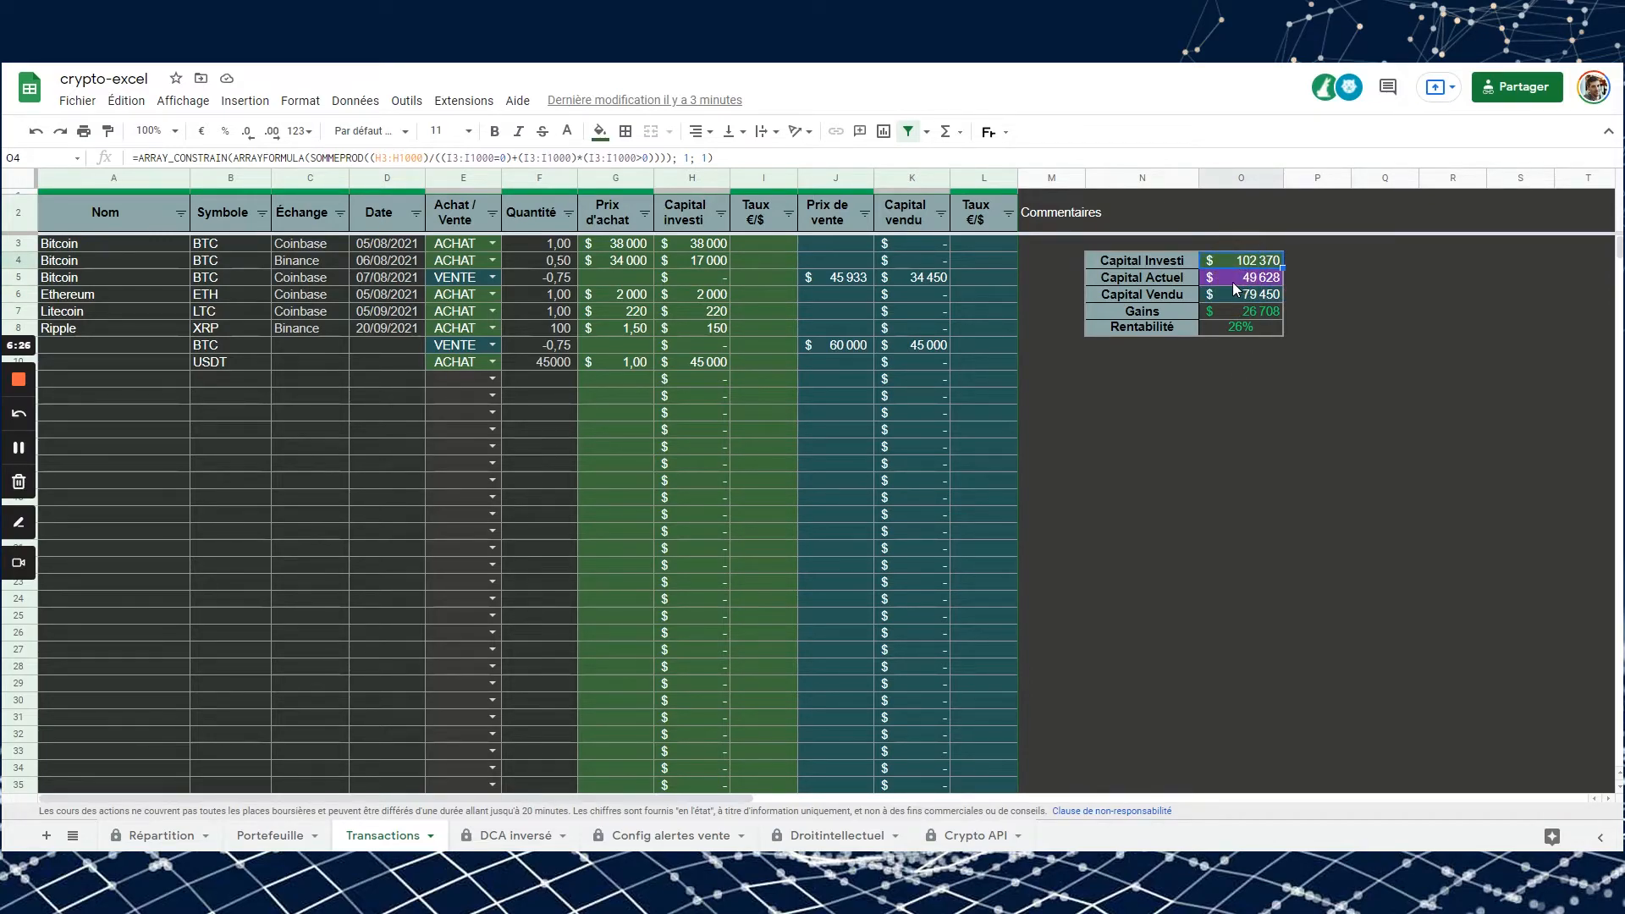
left_click(1232, 435)
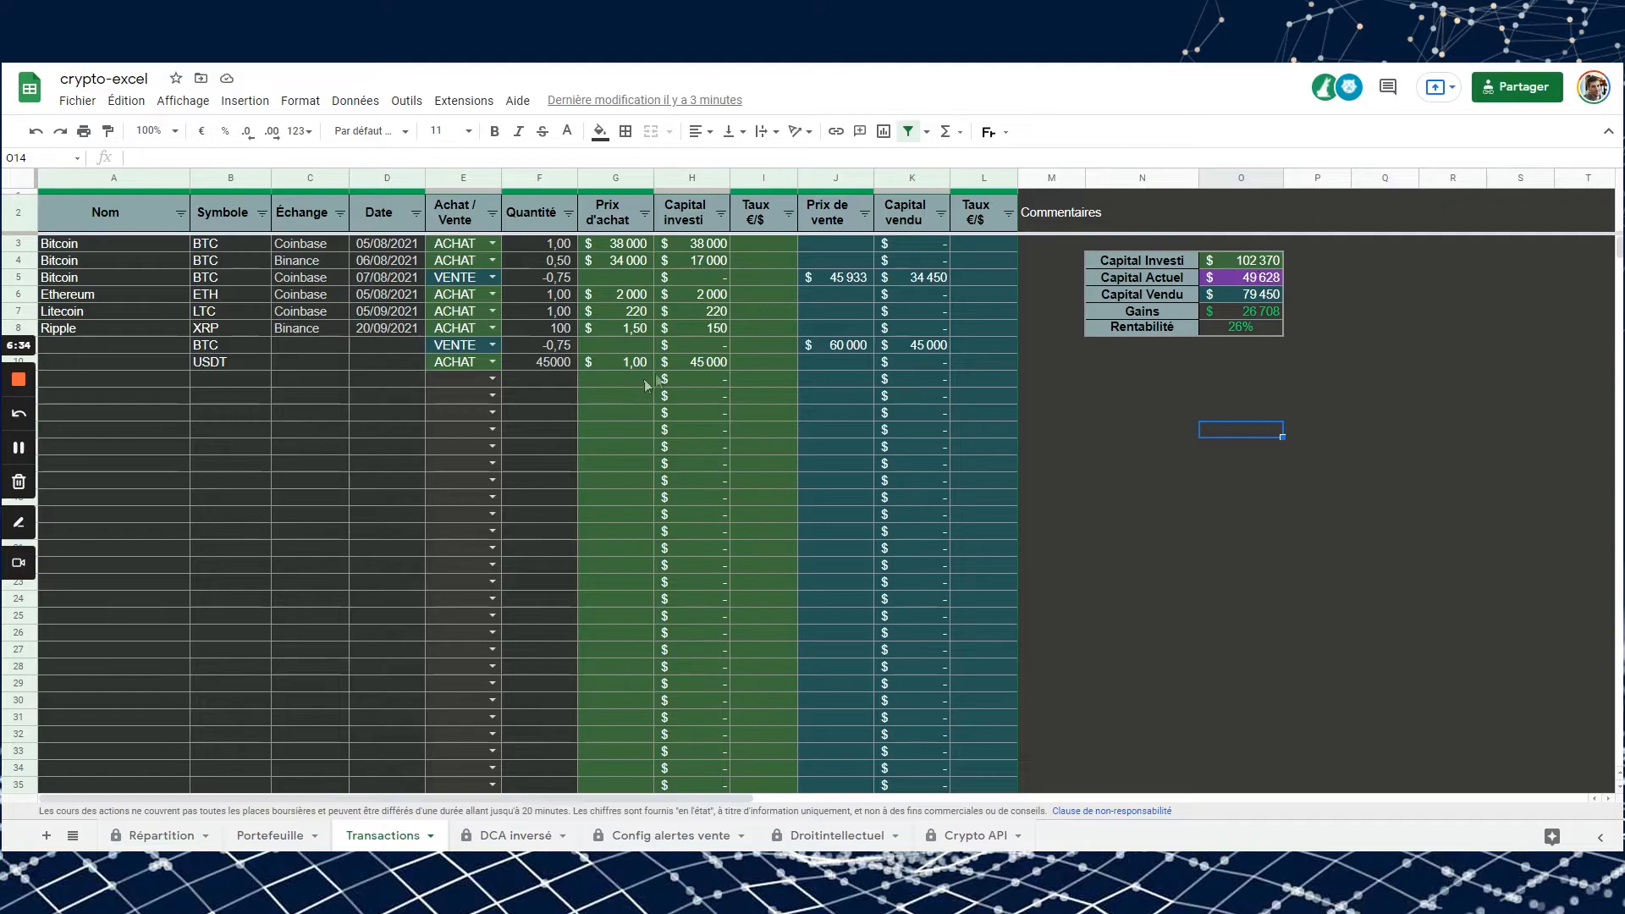
- Clear the Capital investi formula of the USDT purchase in H10 and the Capital vendu formula of the BTC sale in K9
left_click(689, 360)
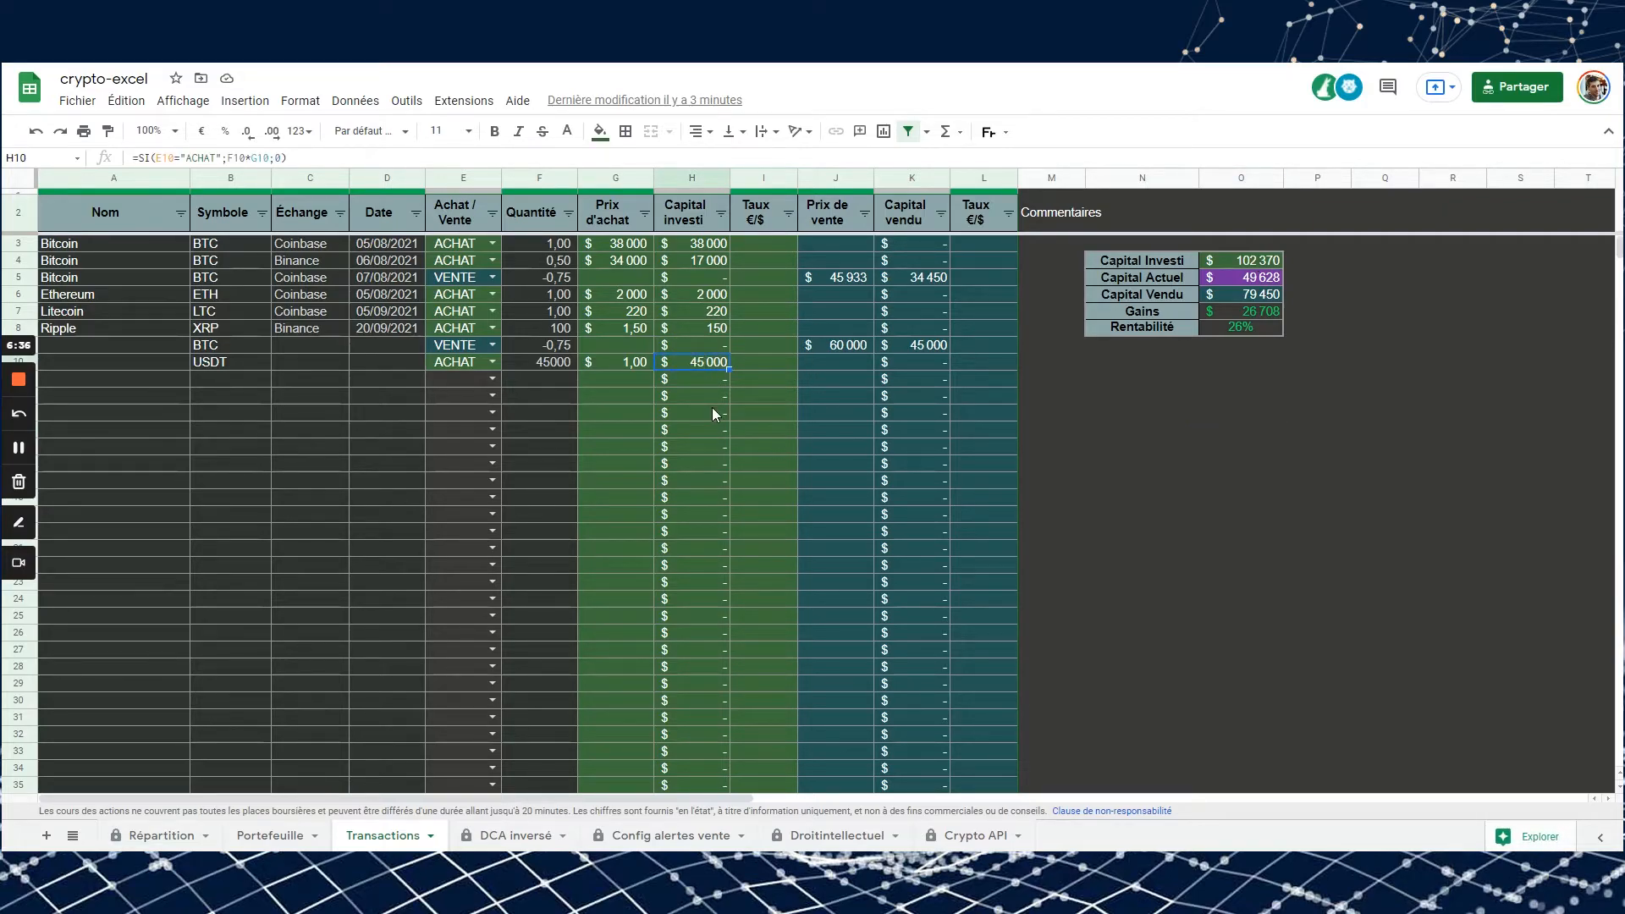
key("Delete")
left_click(921, 347)
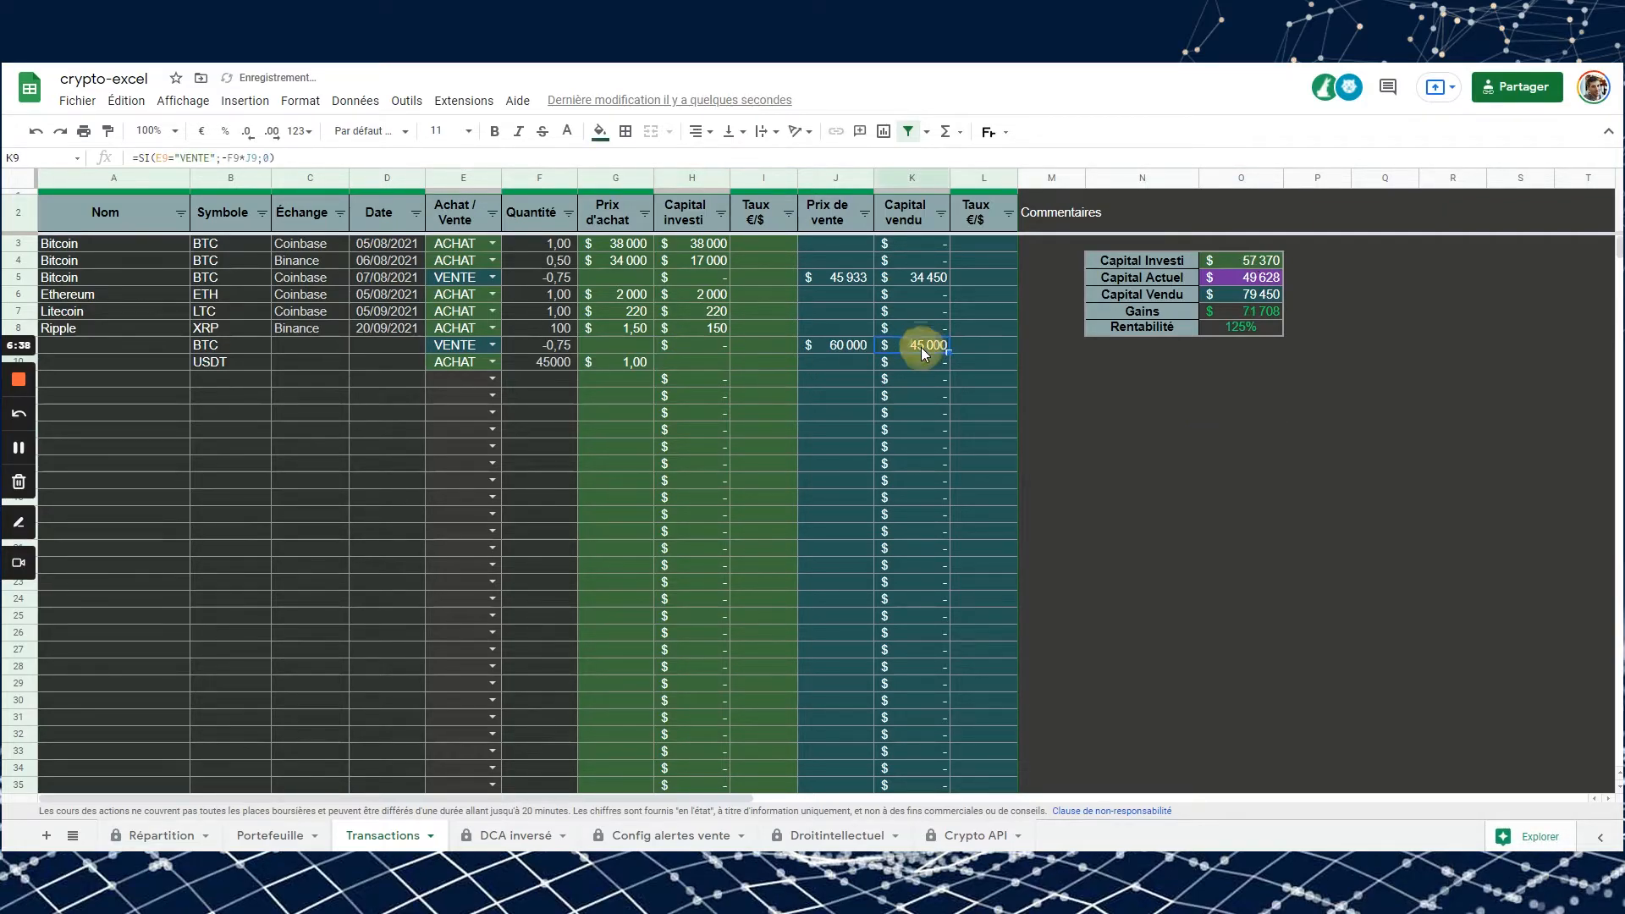
key("Delete")
left_click(1157, 430)
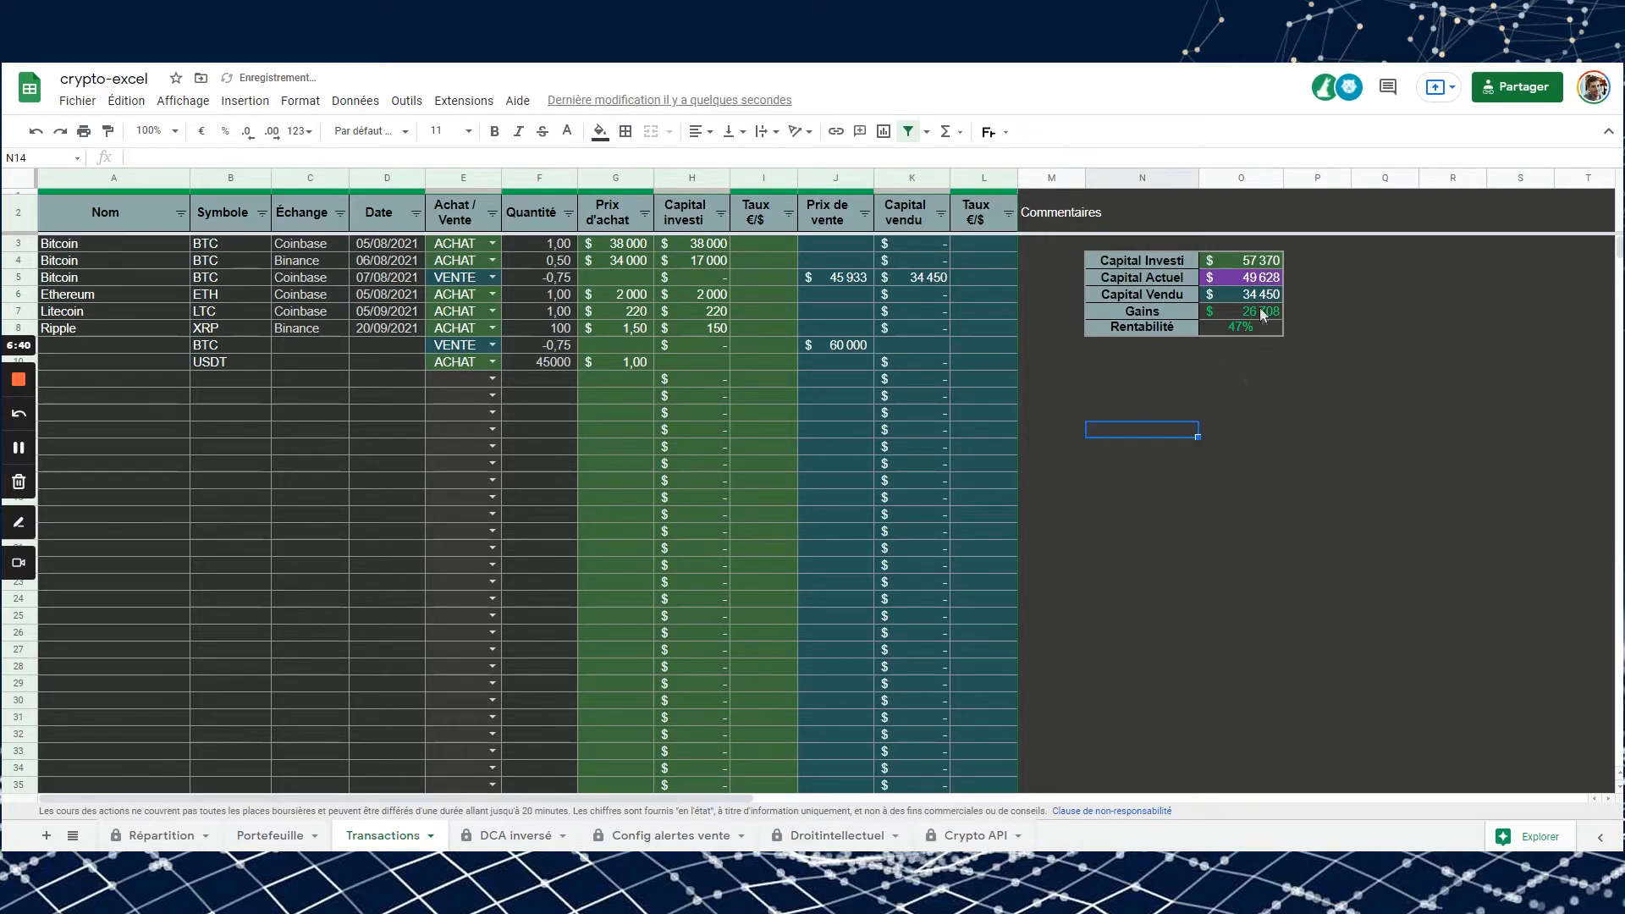
left_click(1117, 499)
- Enter the comment SWAP for both the BTC sale and the USDT purchase, in cells M9 and M10
left_click(1044, 343)
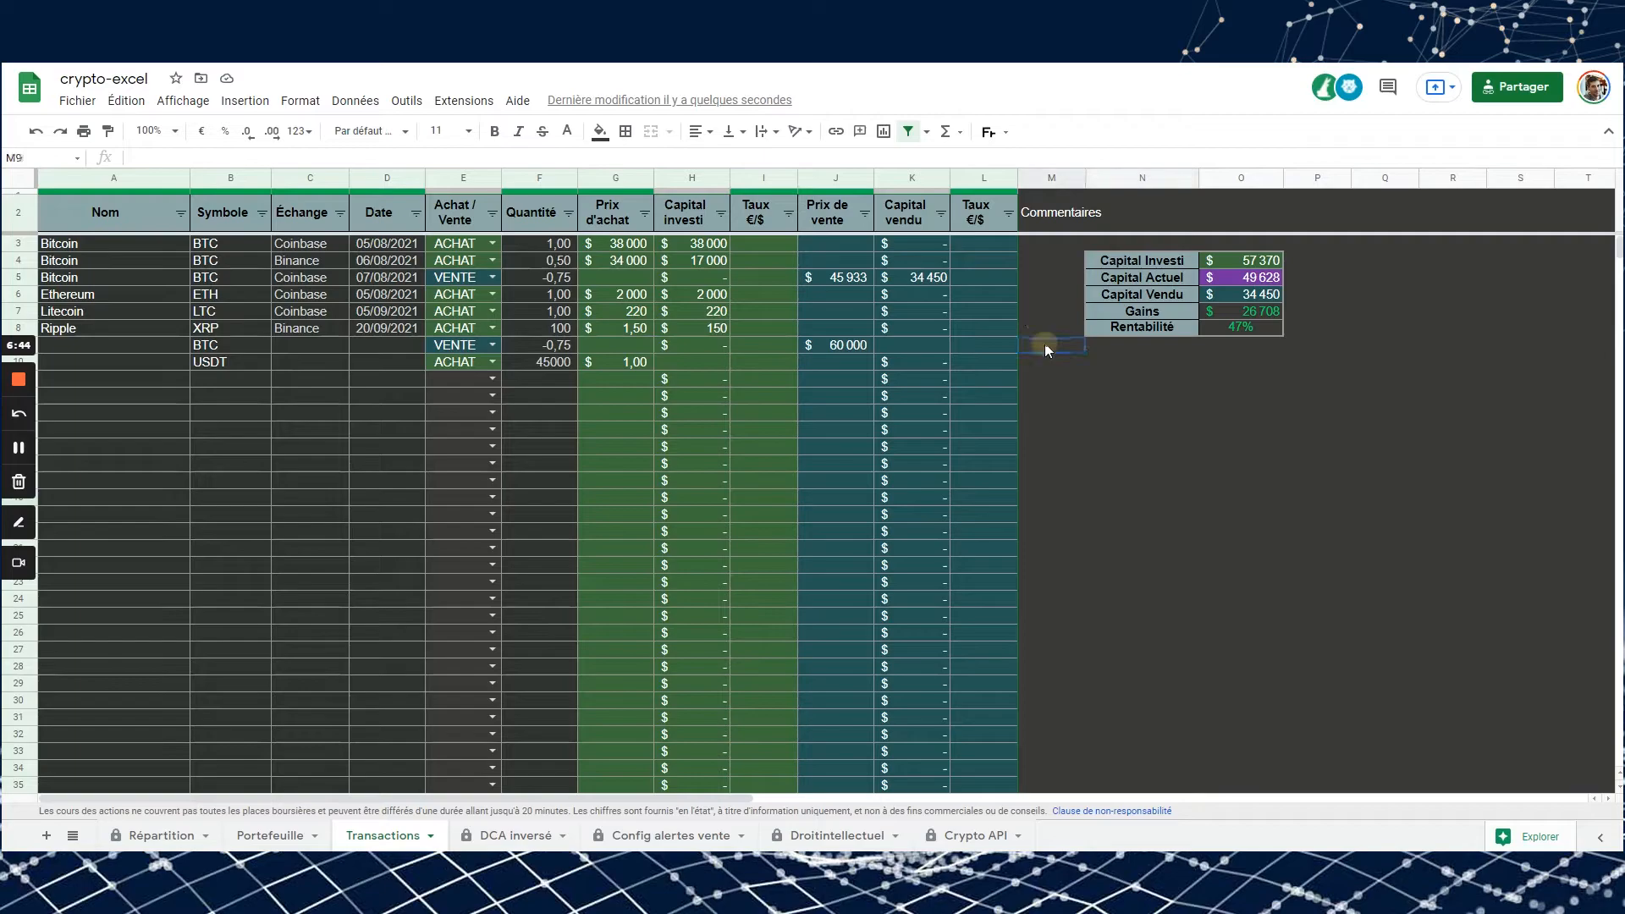
type("SWAP")
key("Return")
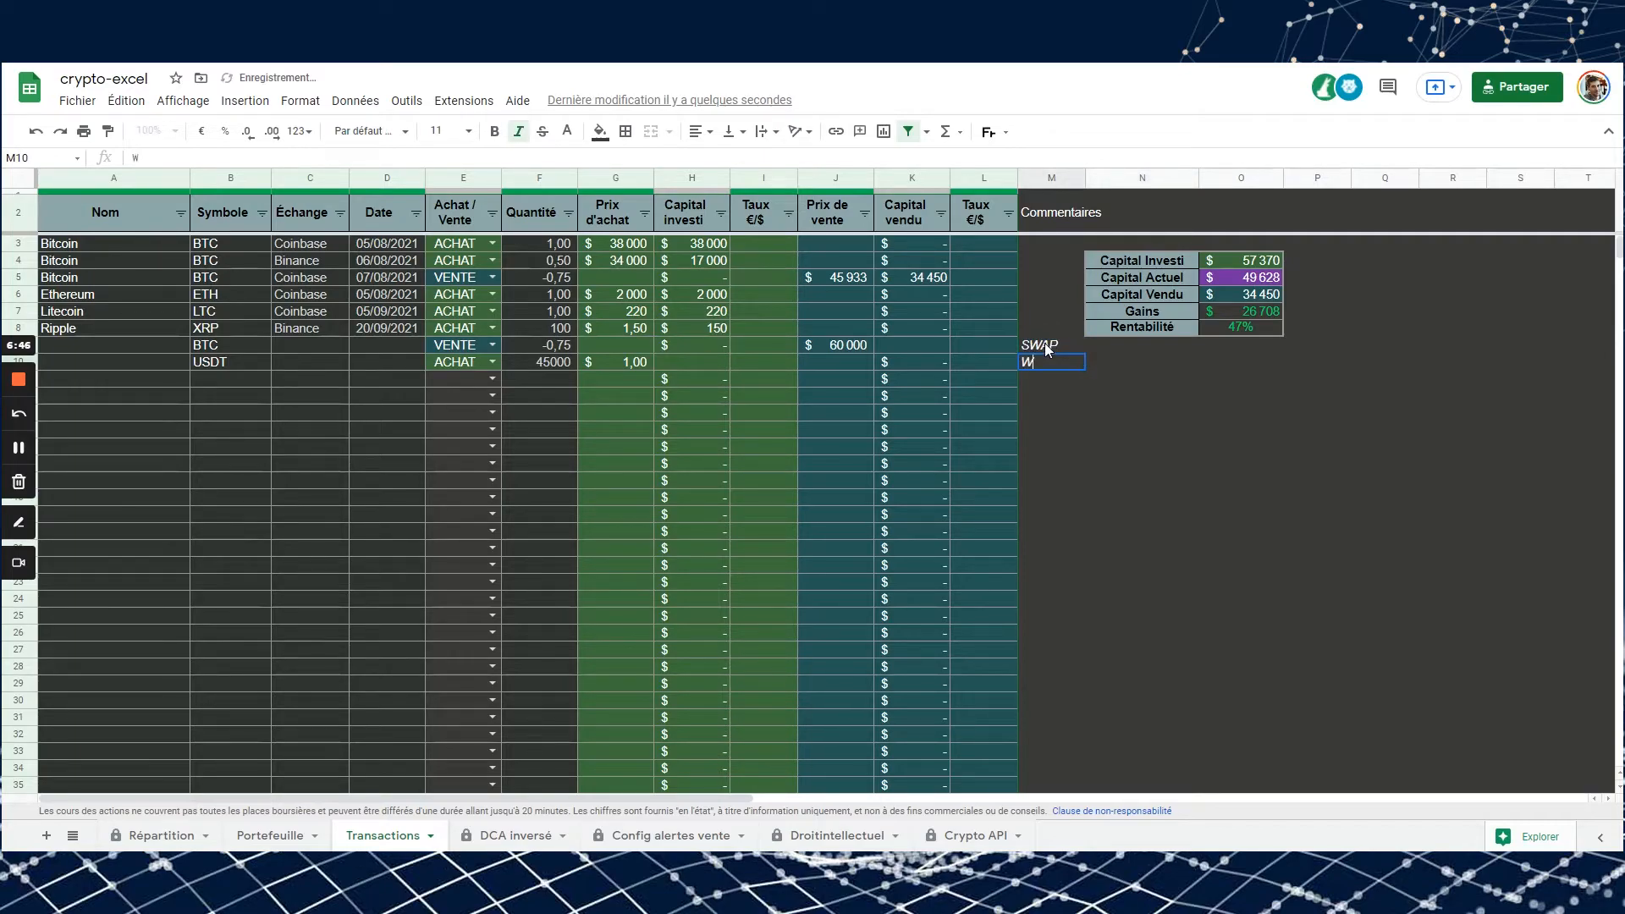
type("SWAP")
key("Return")
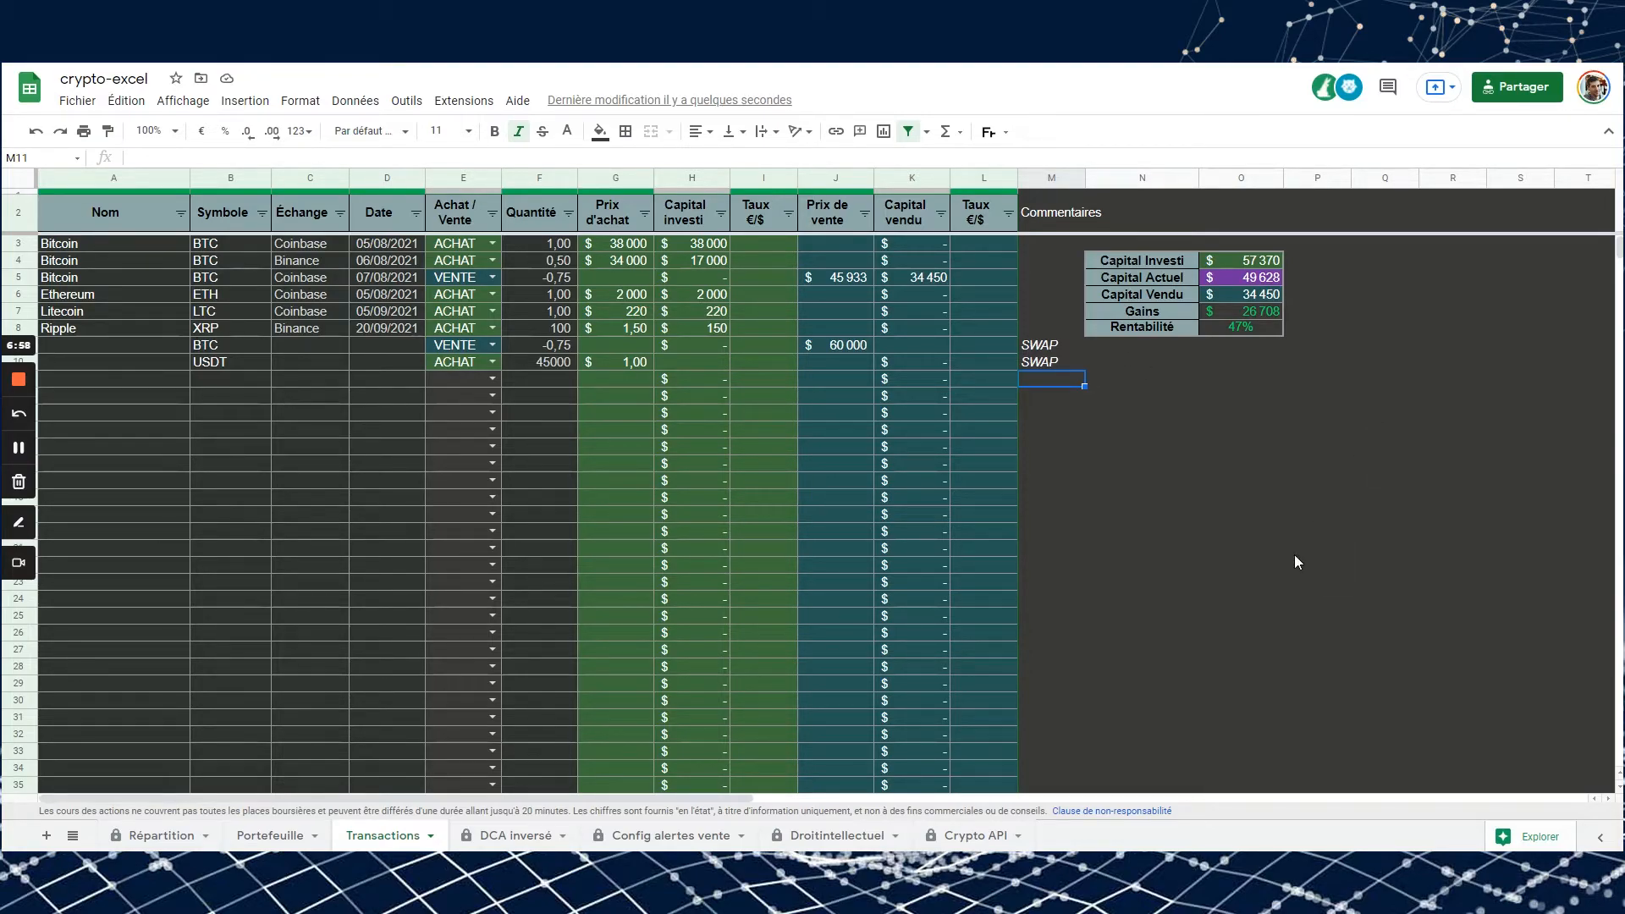
- Check the USDT row in Portefeuille and the capital totals and Stablecoins share in Répartition, and return to Transactions
left_click(258, 835)
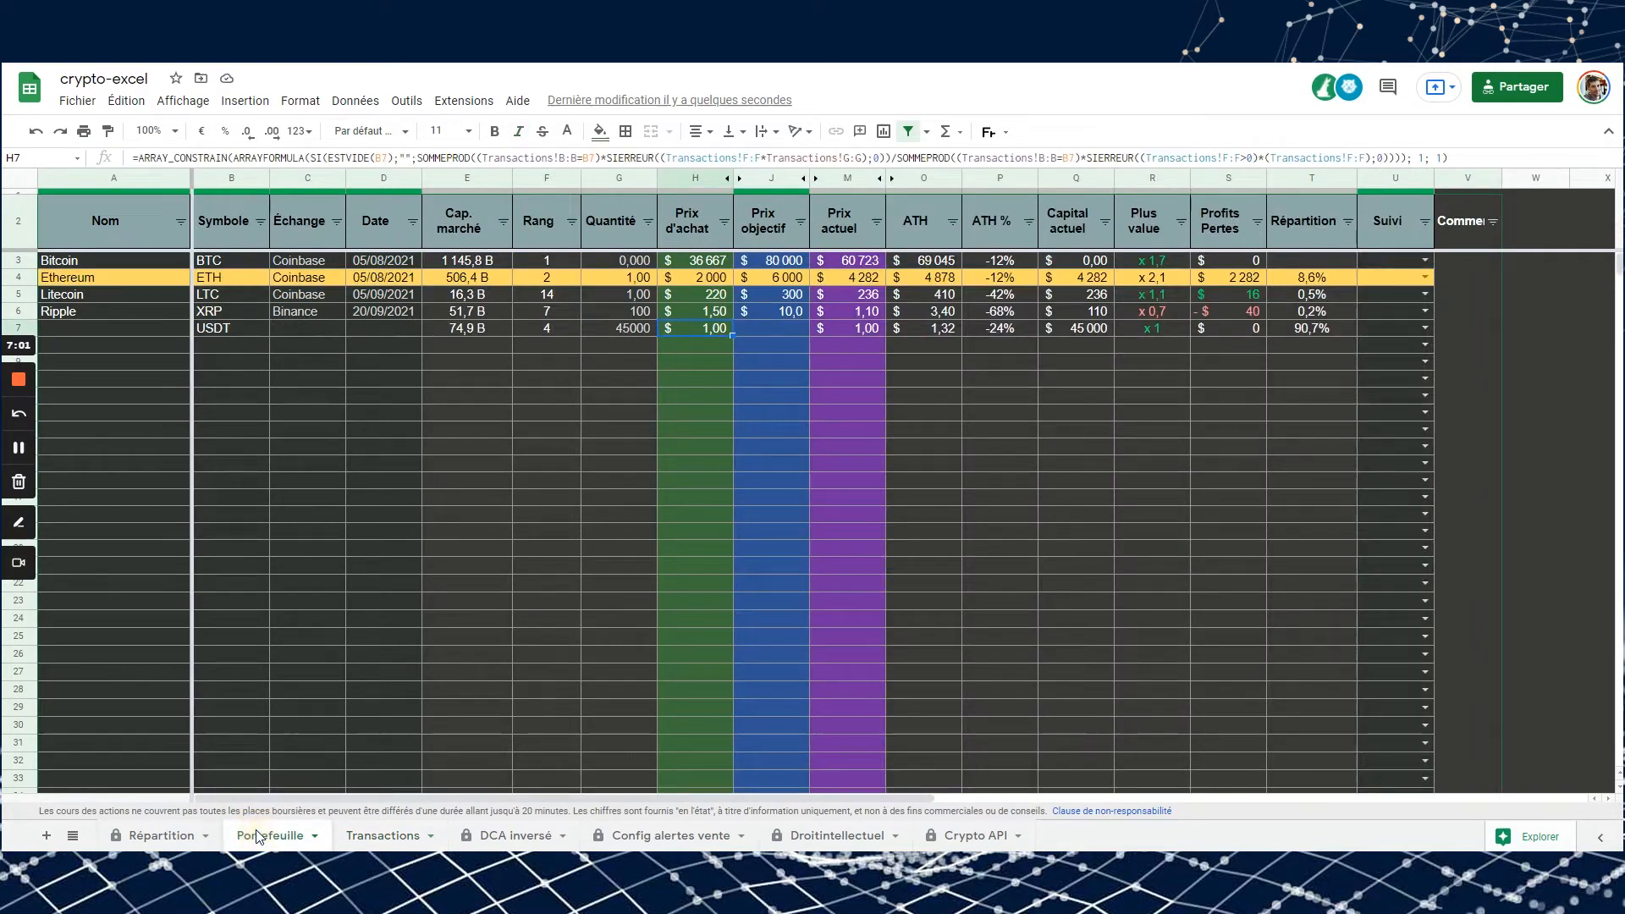
left_click(170, 834)
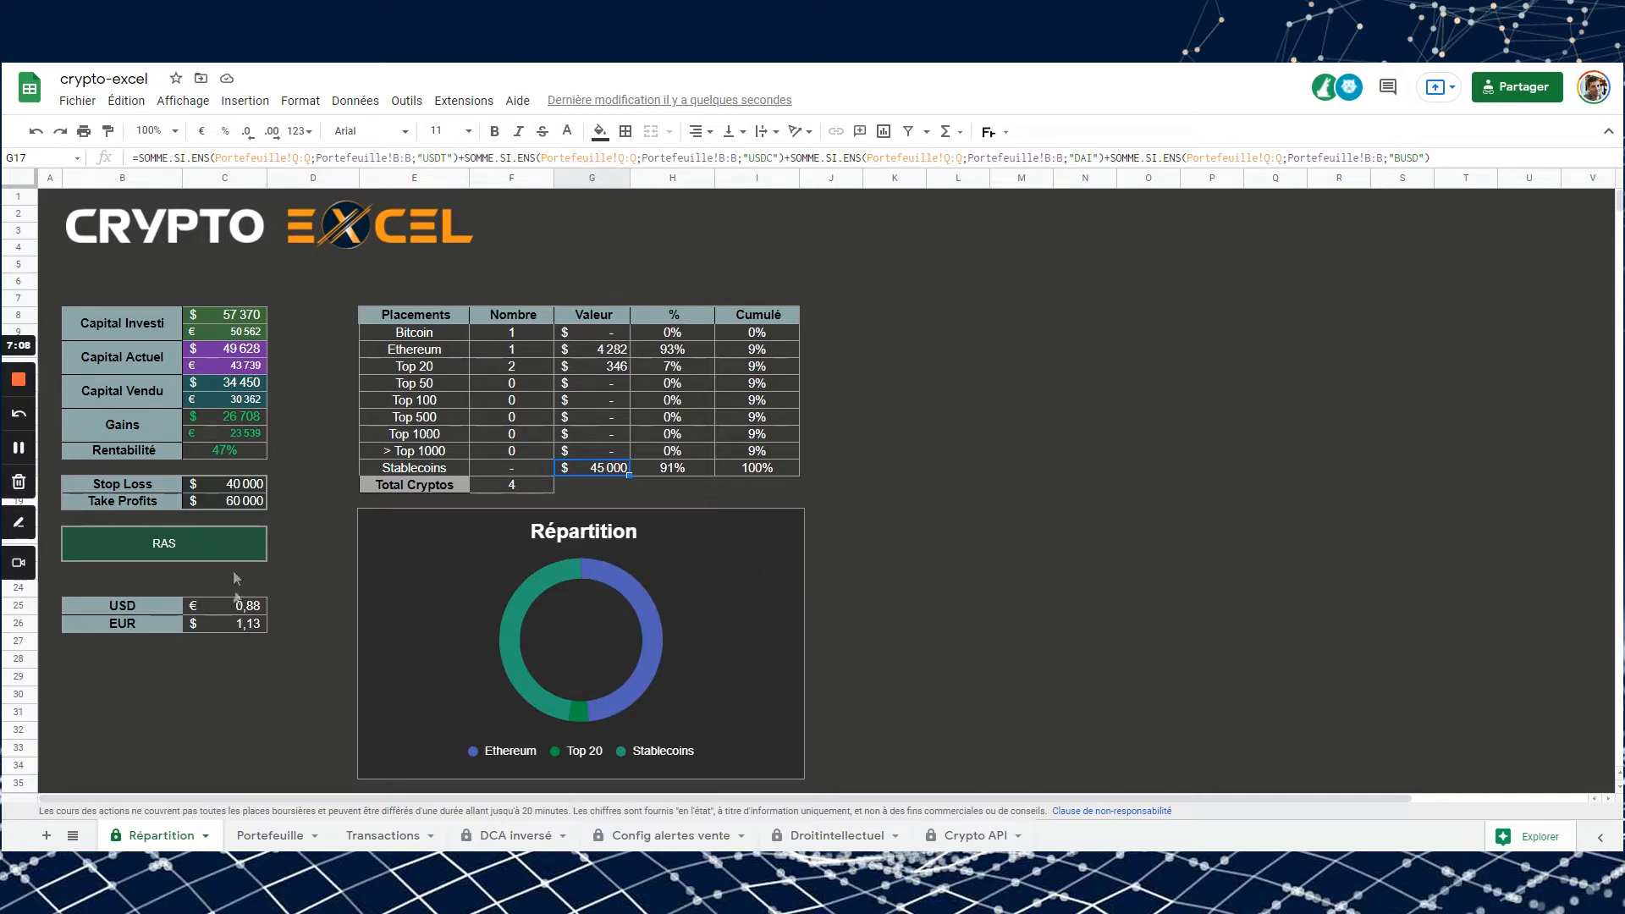
left_click(899, 518)
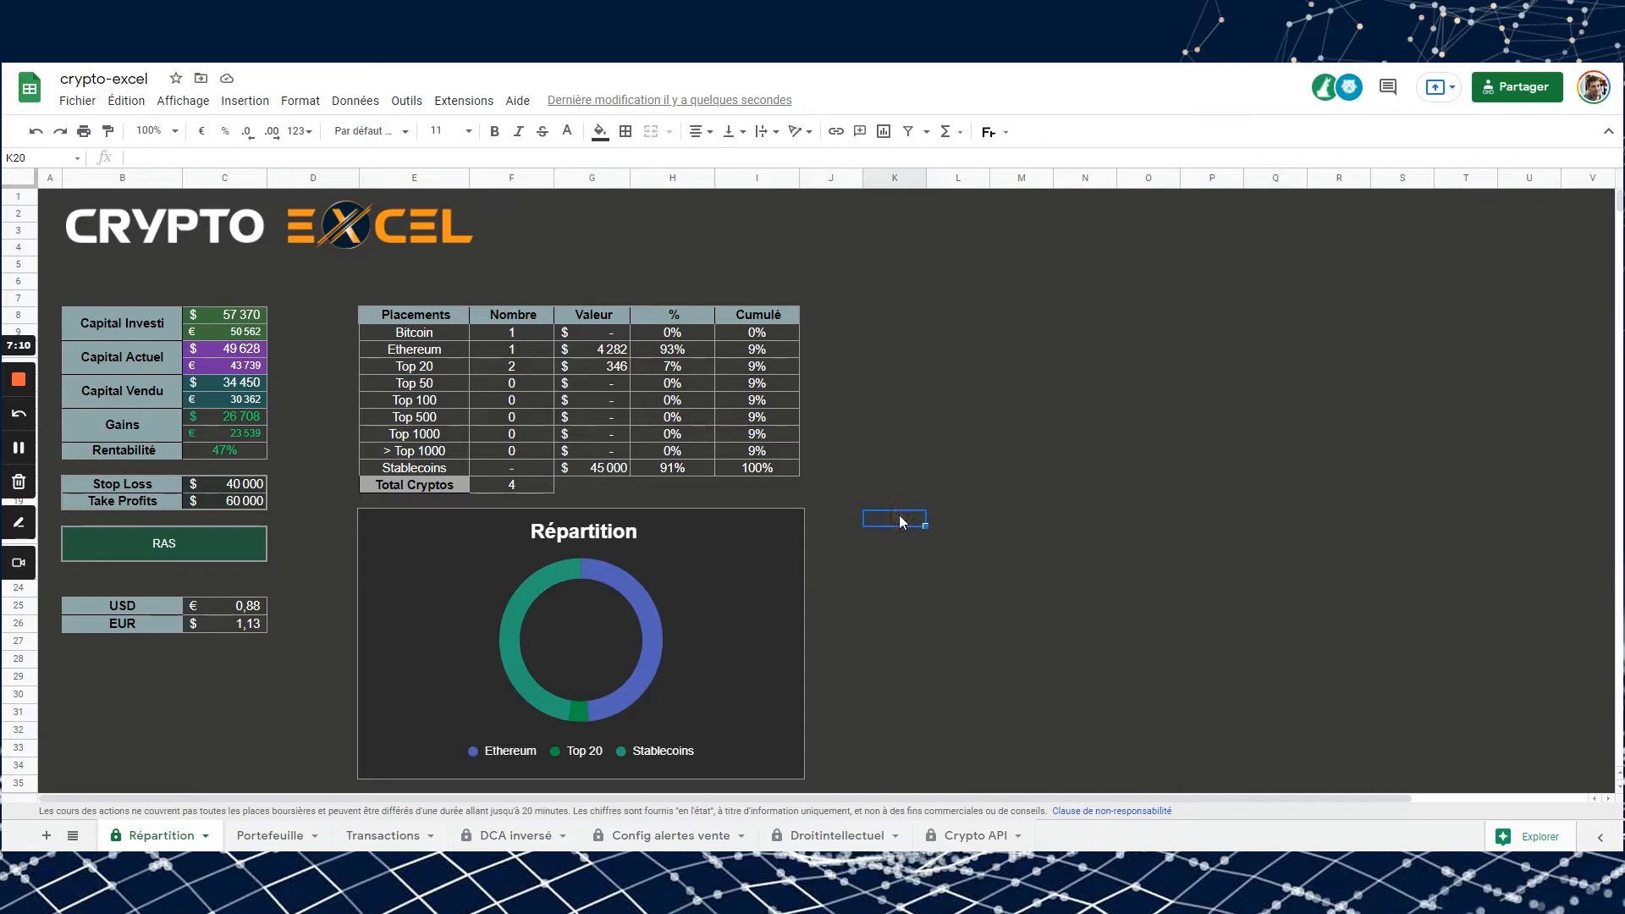
left_click(275, 836)
left_click(376, 838)
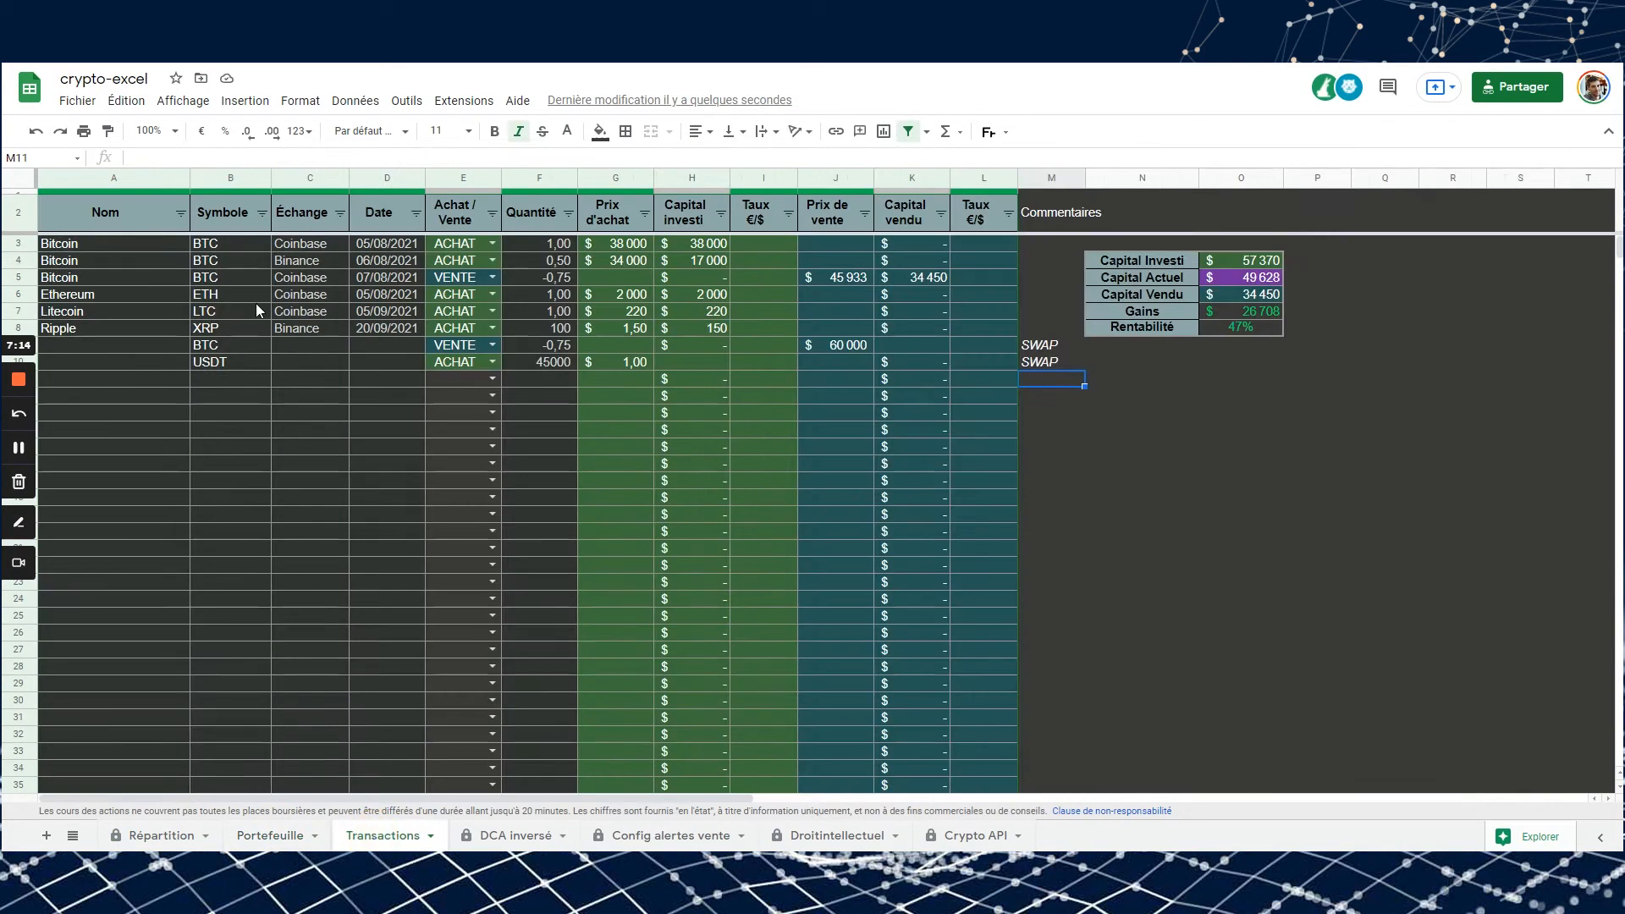
- Examine the swap rows in Transactions: the USDT symbol, the cleared H10 and K9 cells, the SWAP comments and the Capital Vendu summary line
left_click(233, 362)
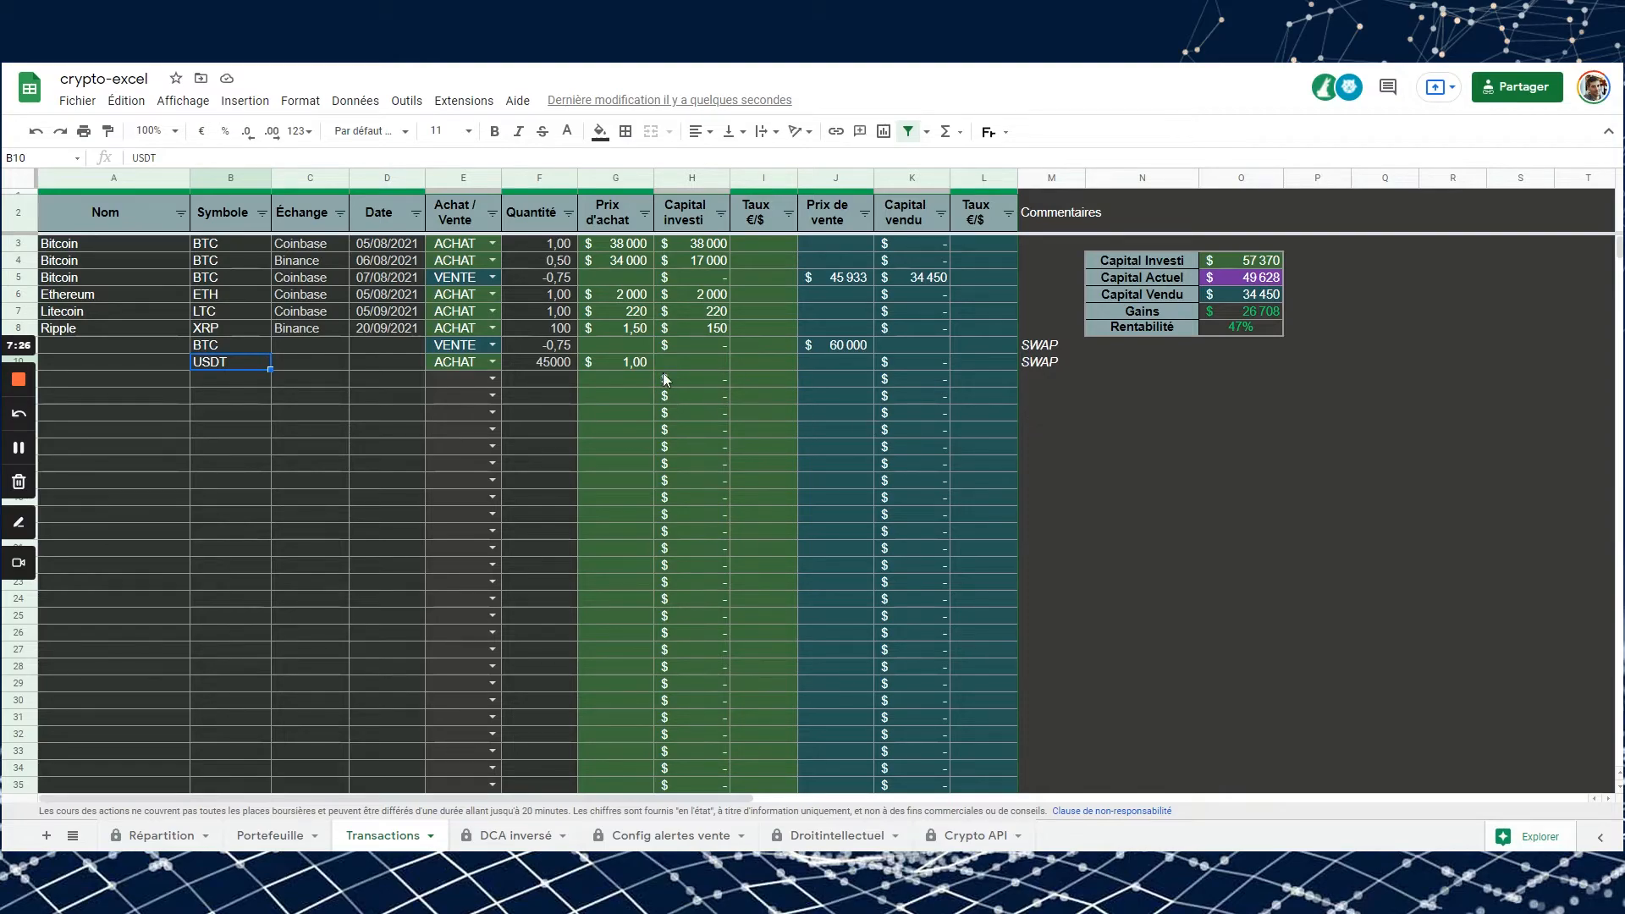
left_click(693, 362)
left_click(920, 348)
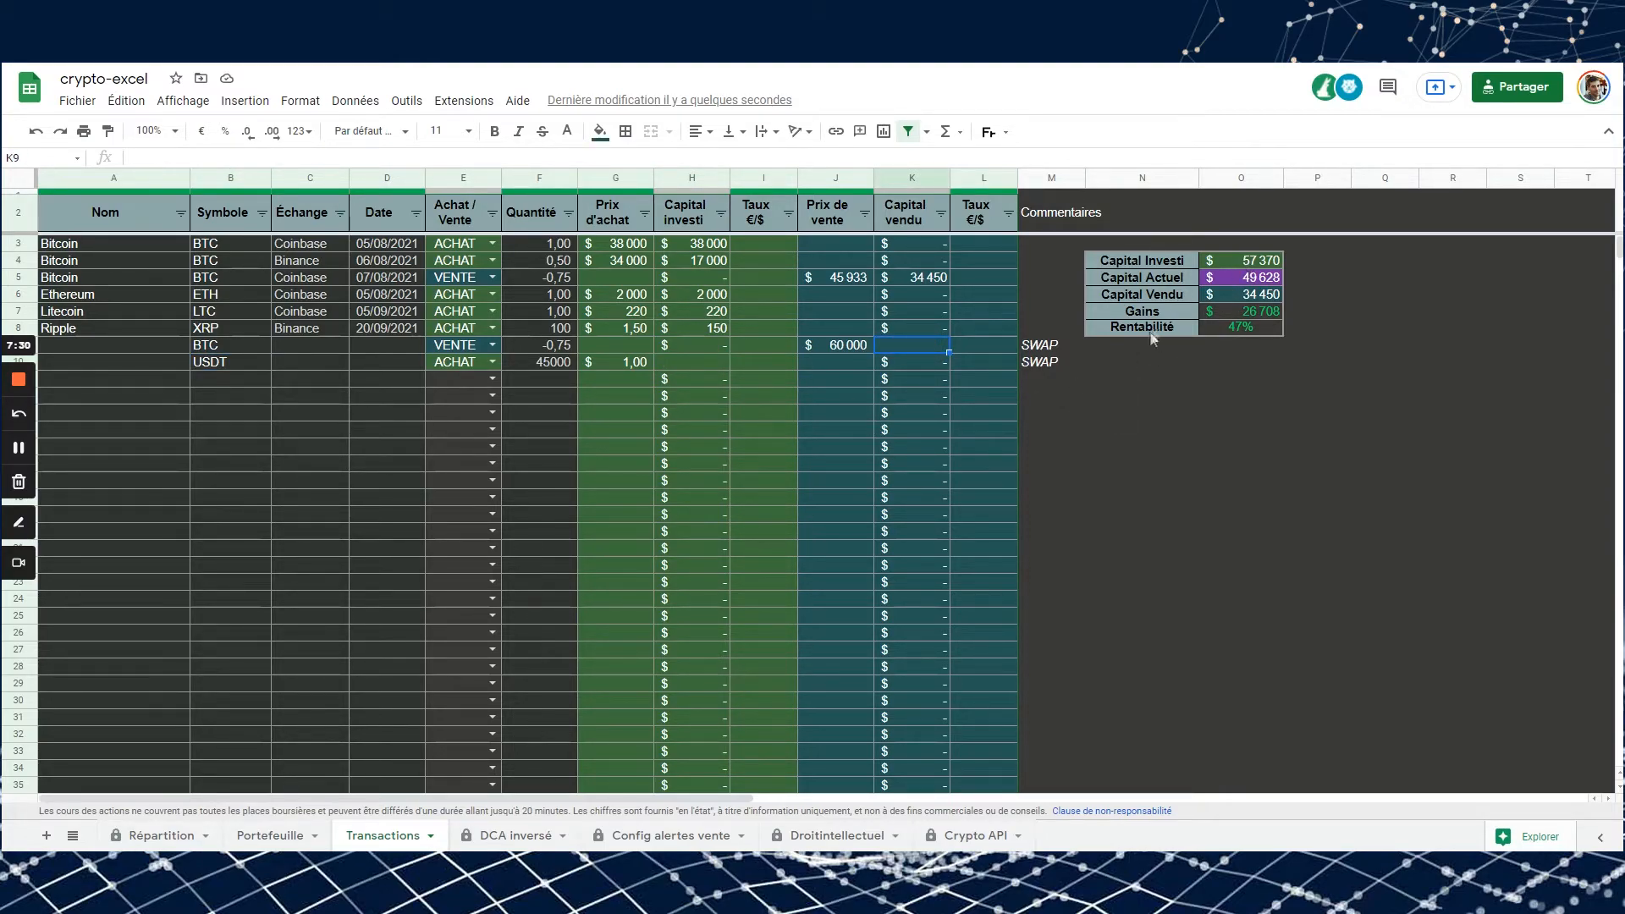
left_click(702, 363)
left_click(916, 339)
left_click(671, 359)
left_click(902, 343)
left_click_drag(1026, 348, 1031, 368)
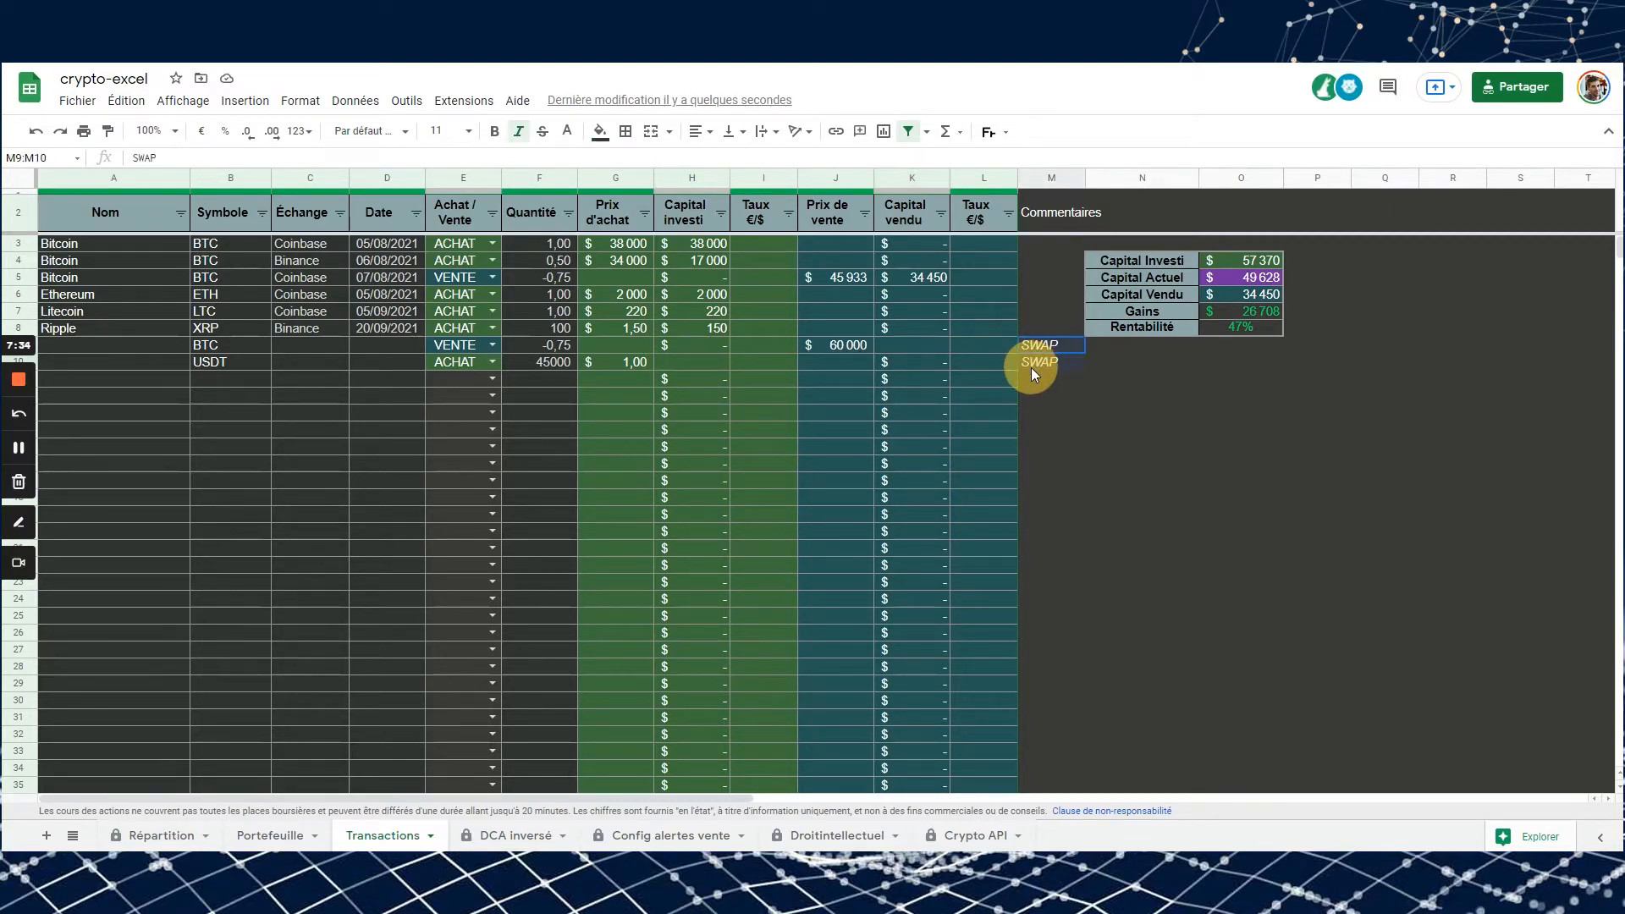
left_click(1097, 435)
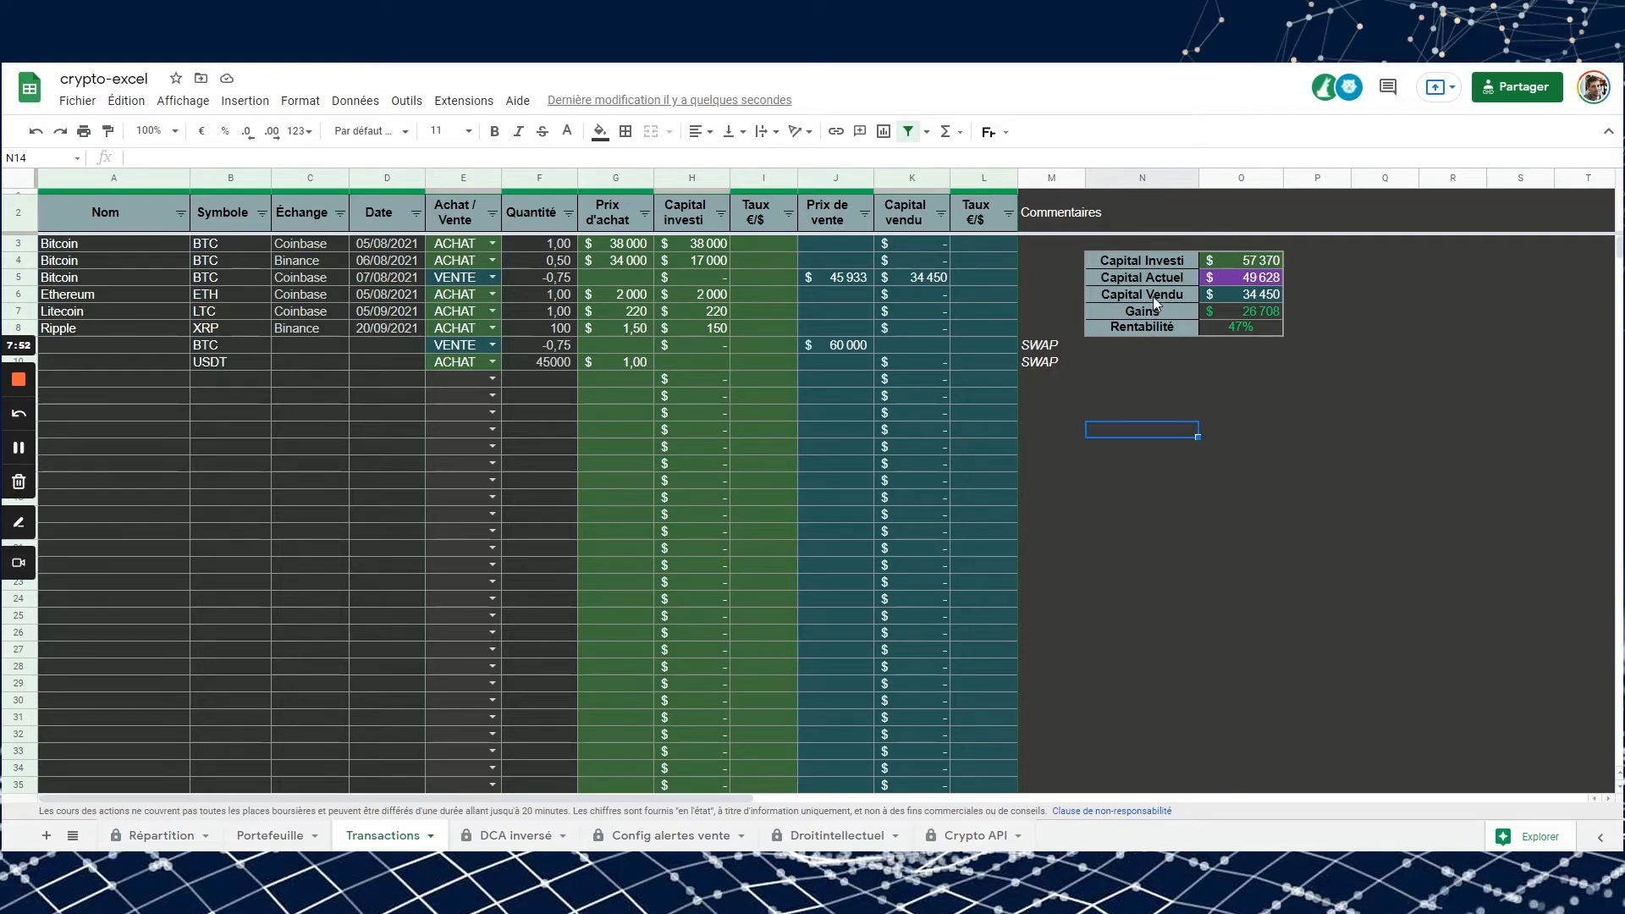
left_click(1174, 292)
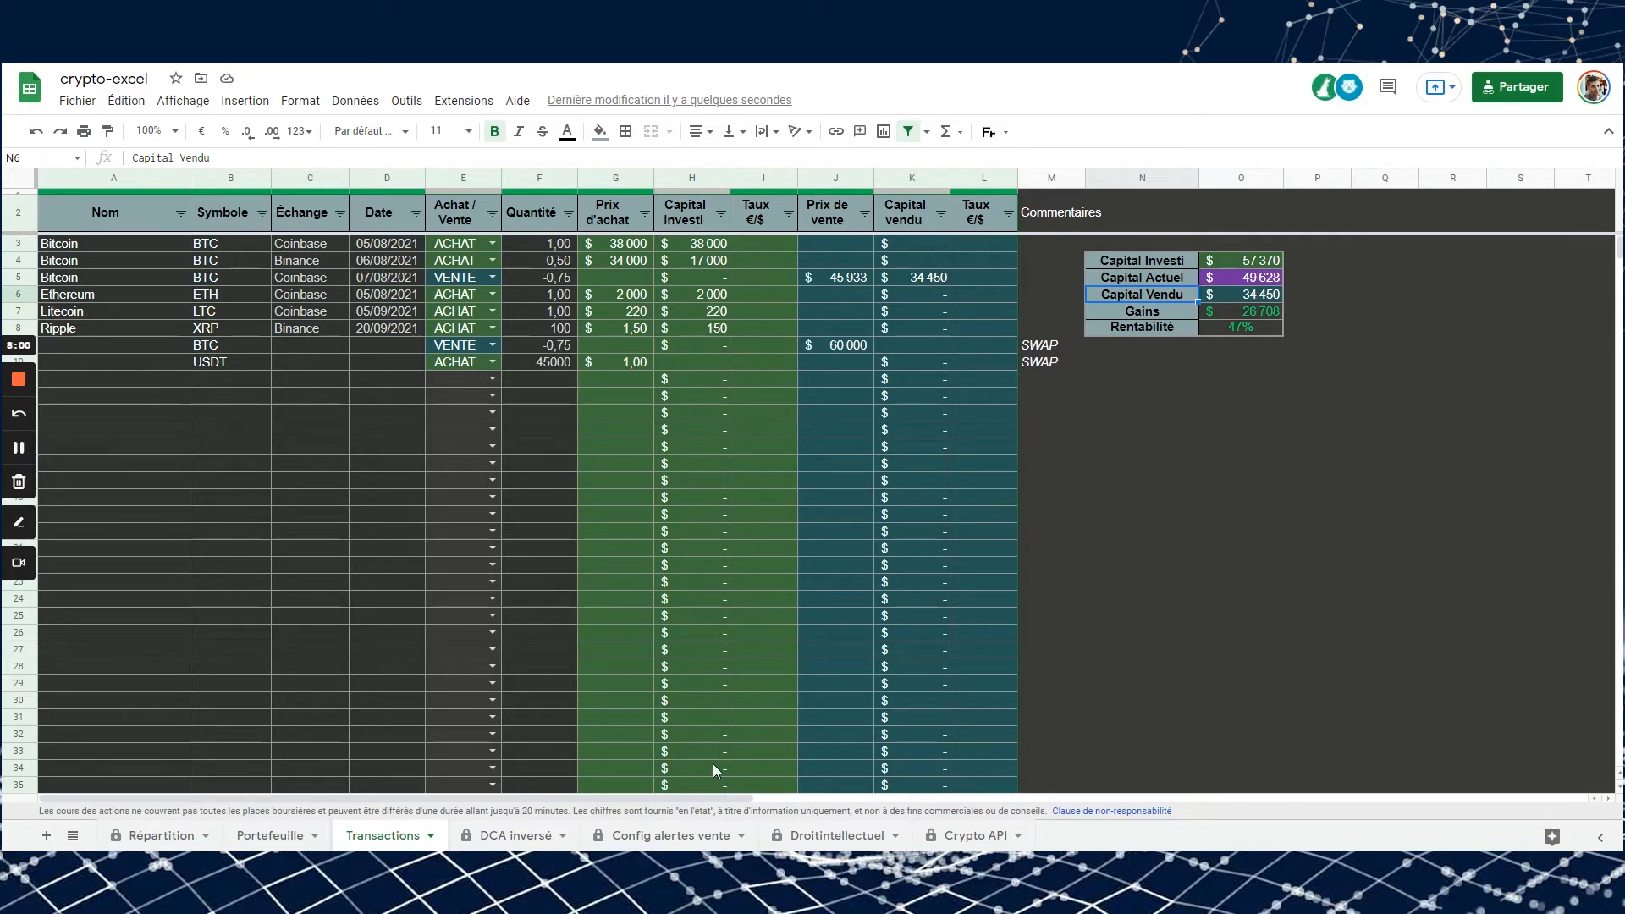
left_click(1160, 551)
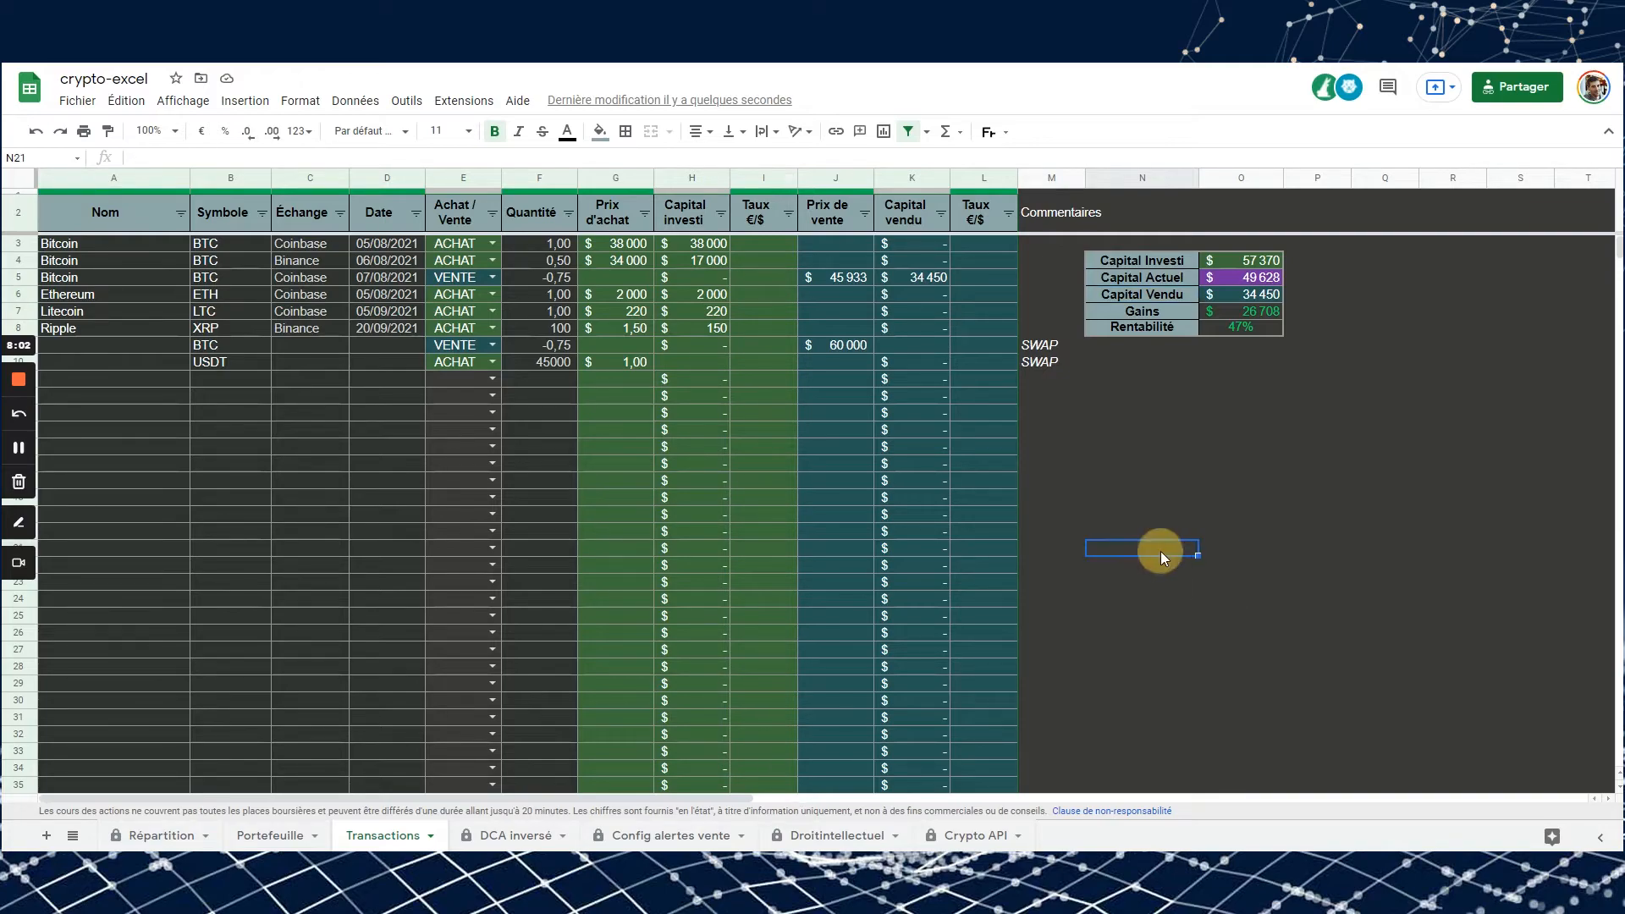
- Set the Prix objectif of the USDT row to 1 in cell J7 of the Portefeuille sheet
left_click(239, 836)
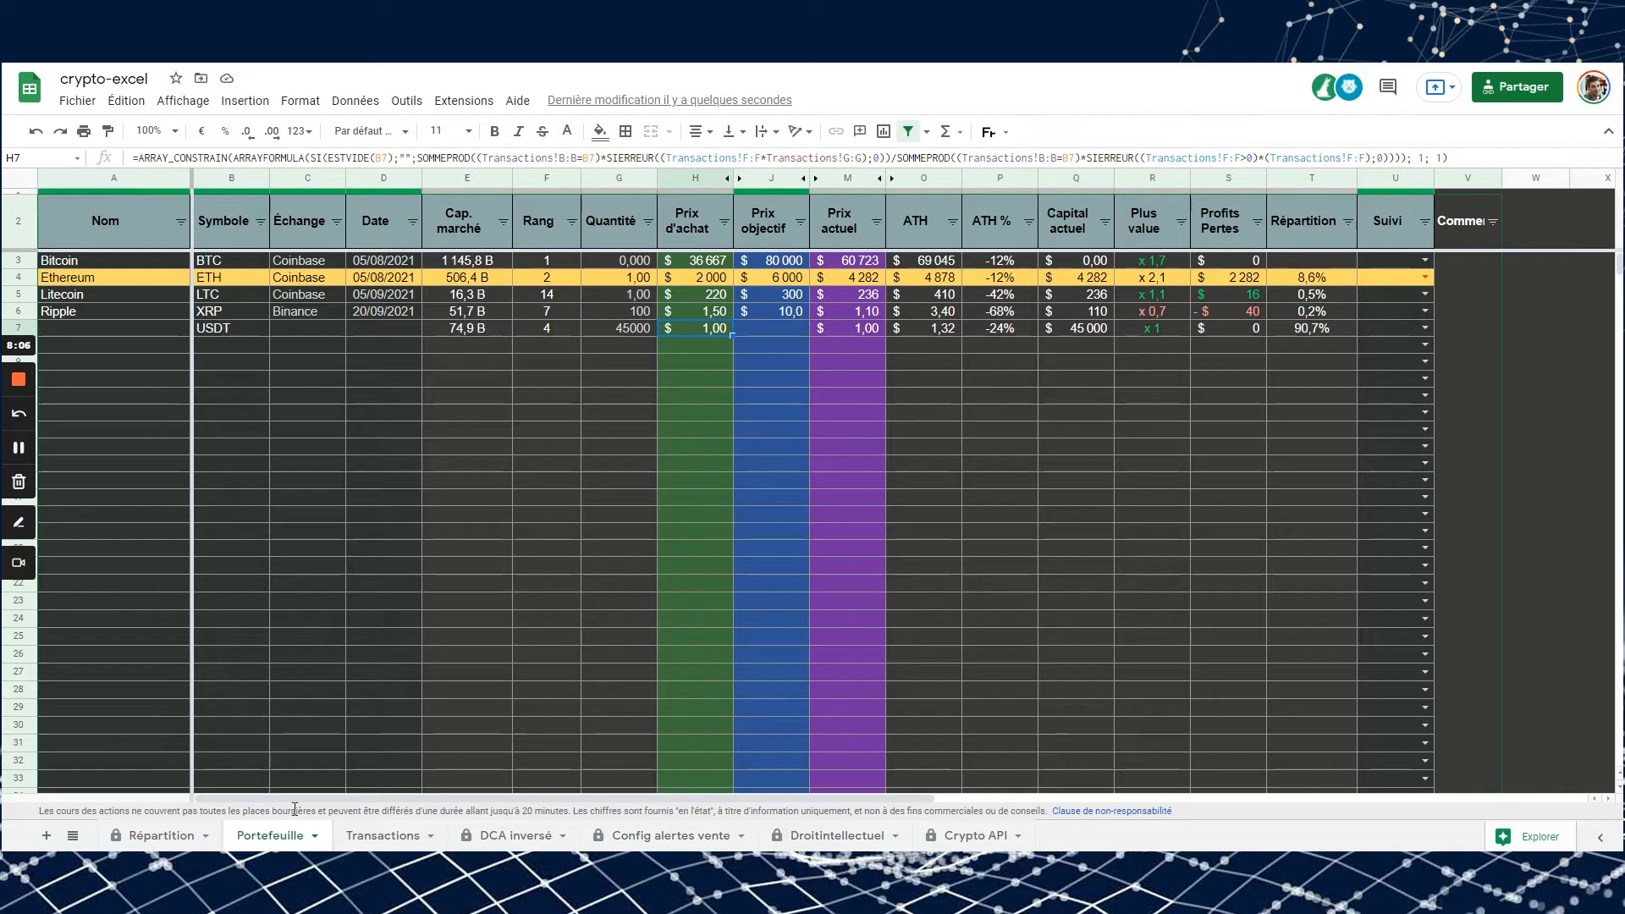
left_click(793, 327)
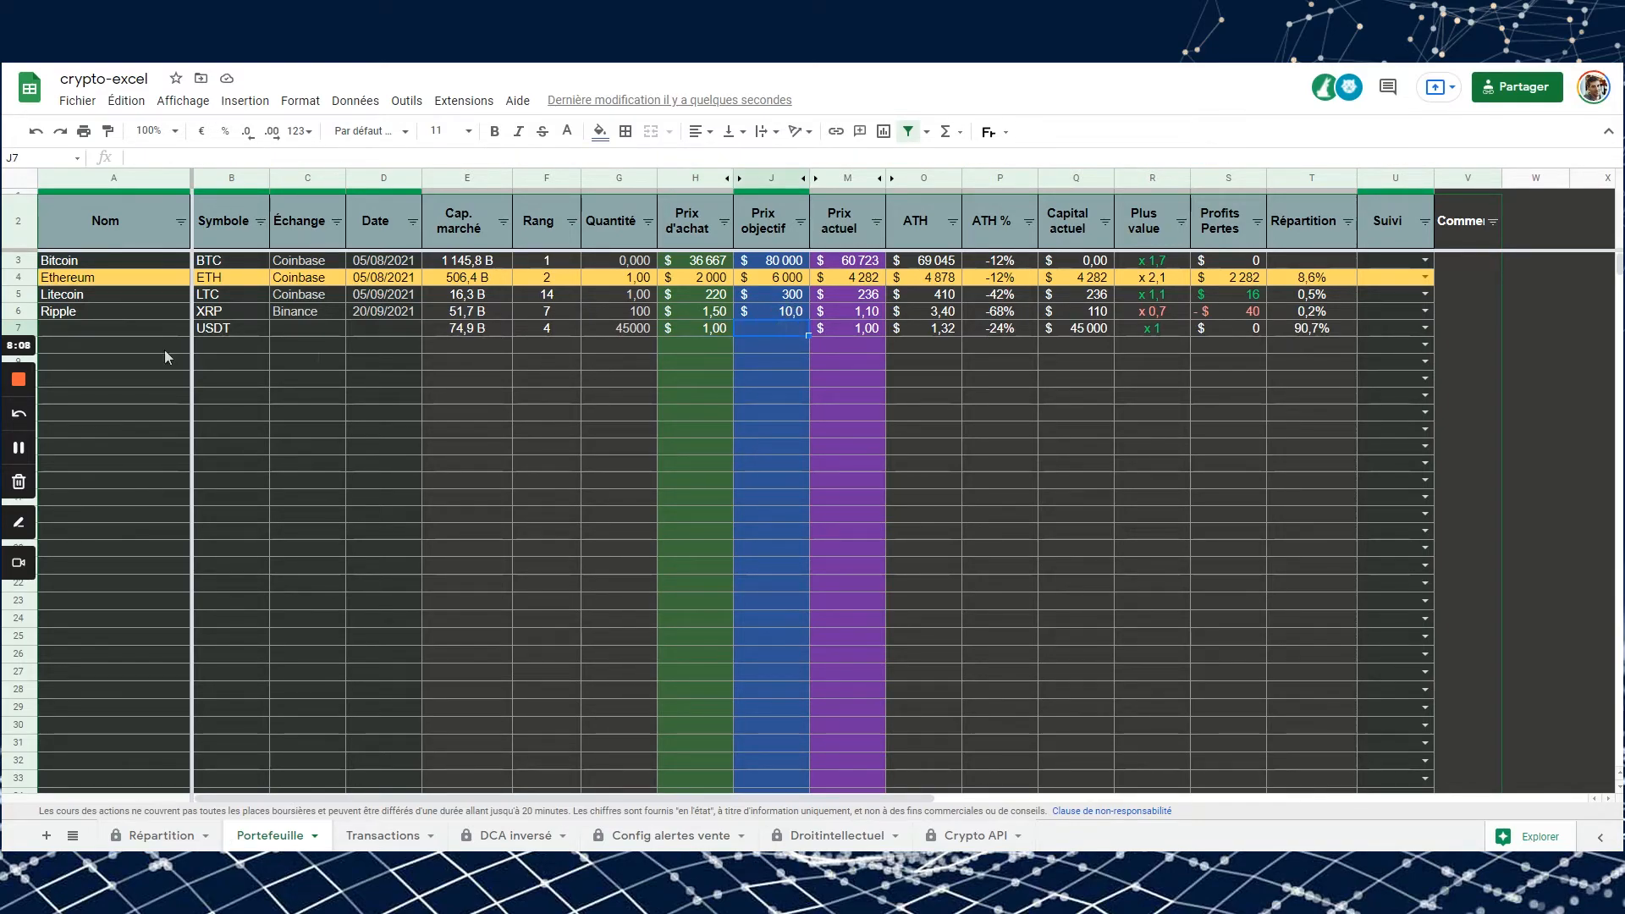
left_click(763, 178)
left_click(759, 331)
type("1")
key("Return")
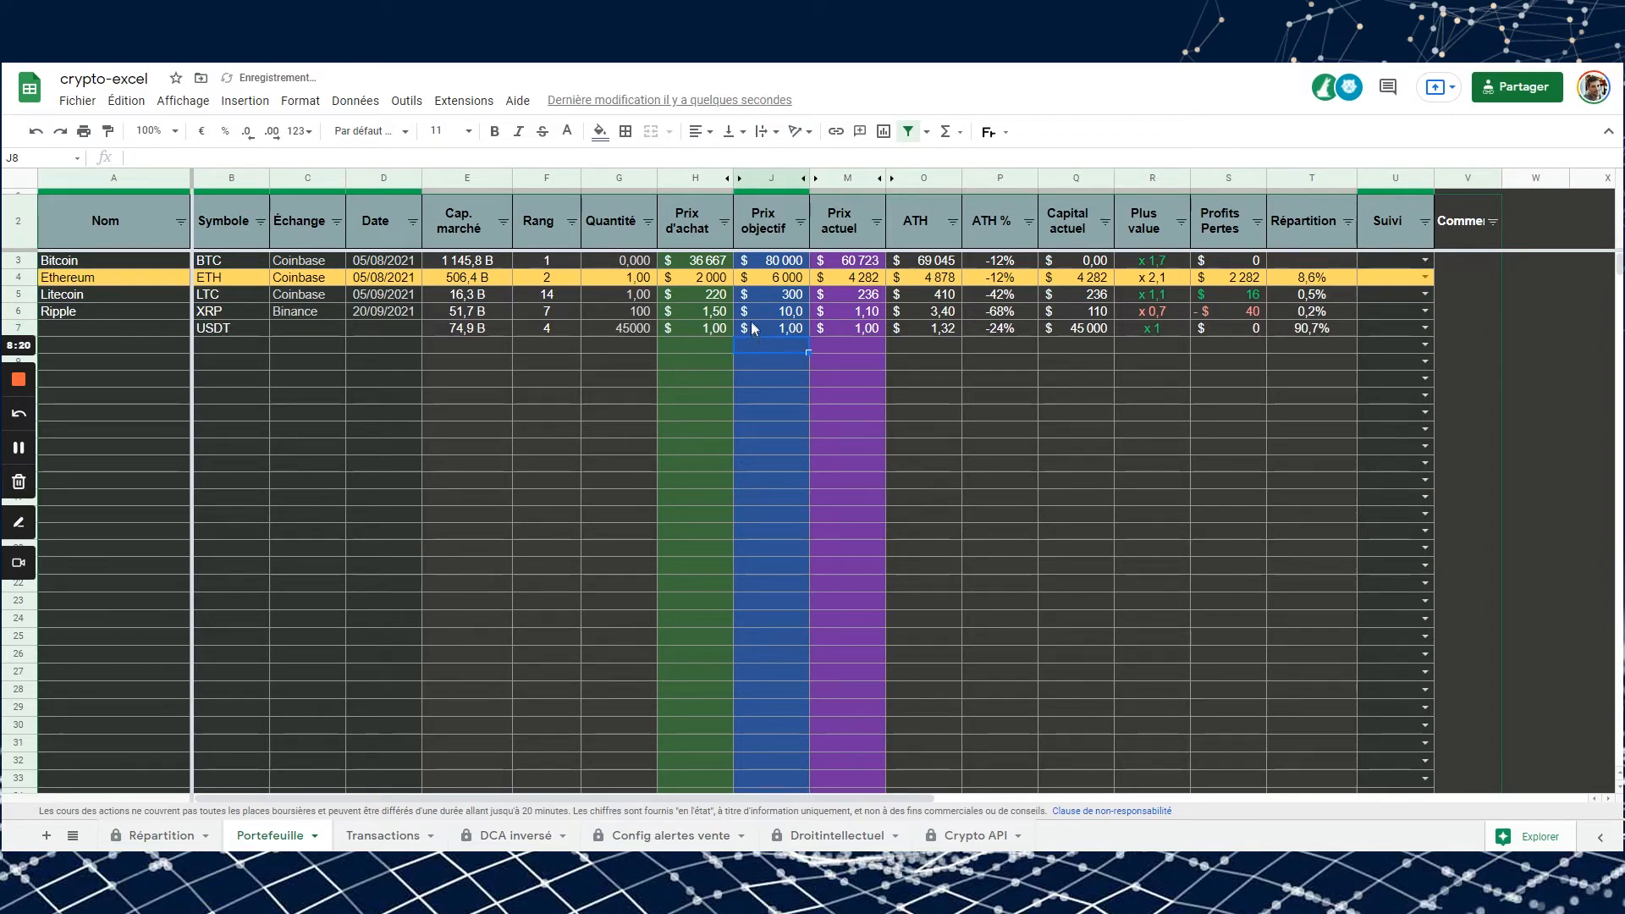
left_click(790, 325)
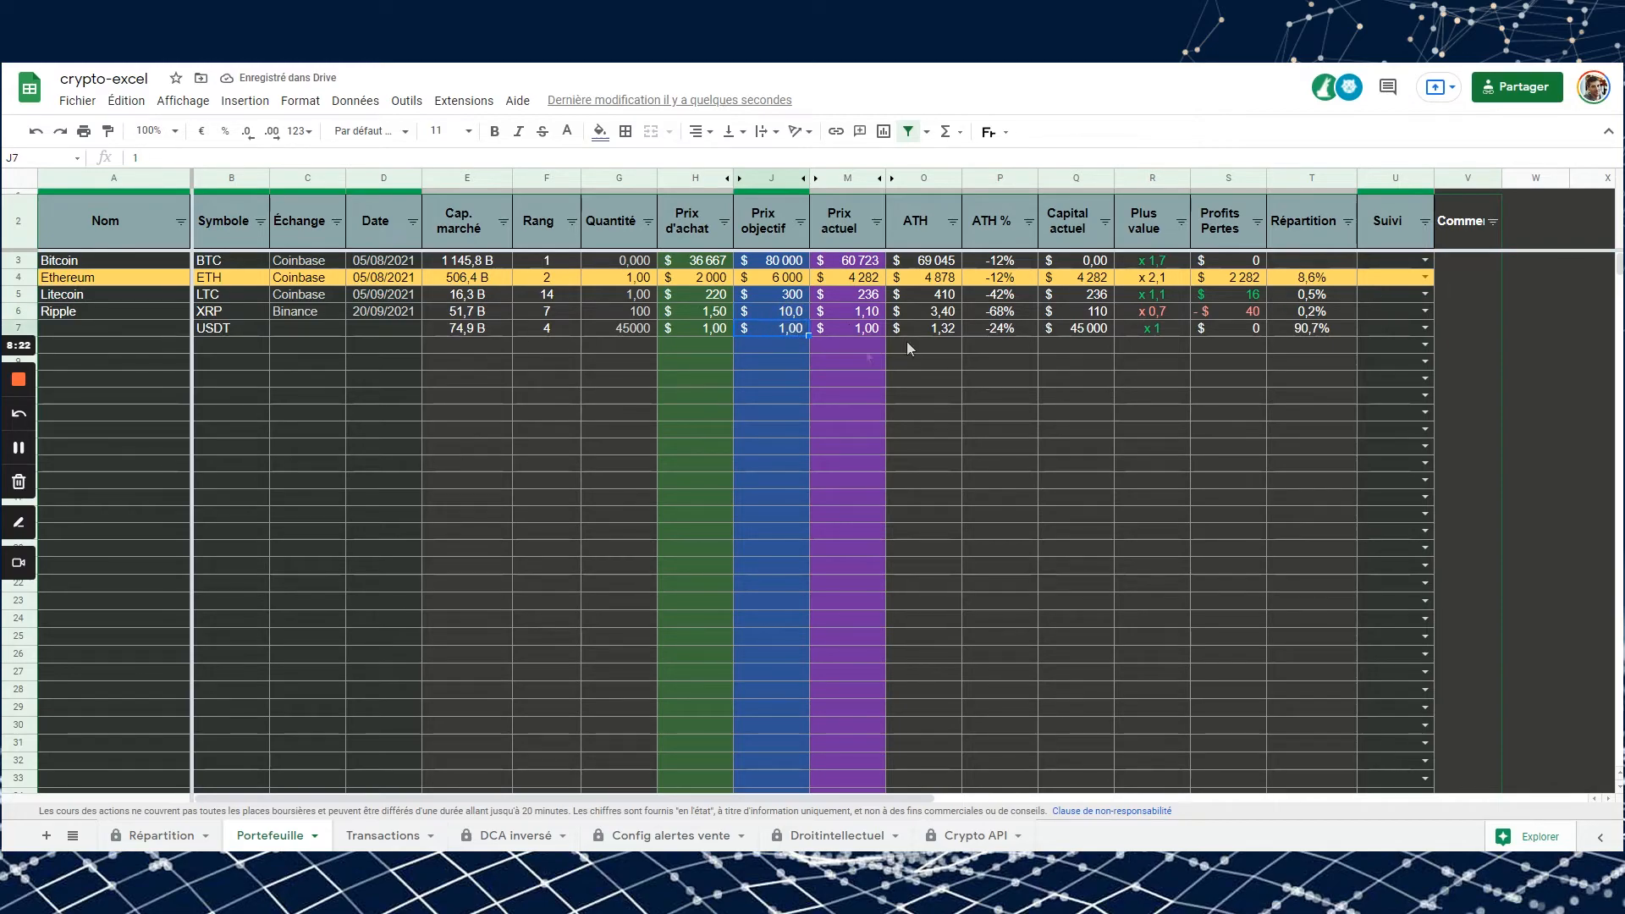
- Compare the USDT row's prices and Profits Pertes in Portefeuille with the minimum profit conditions in Config alertes vente
left_click(18, 328)
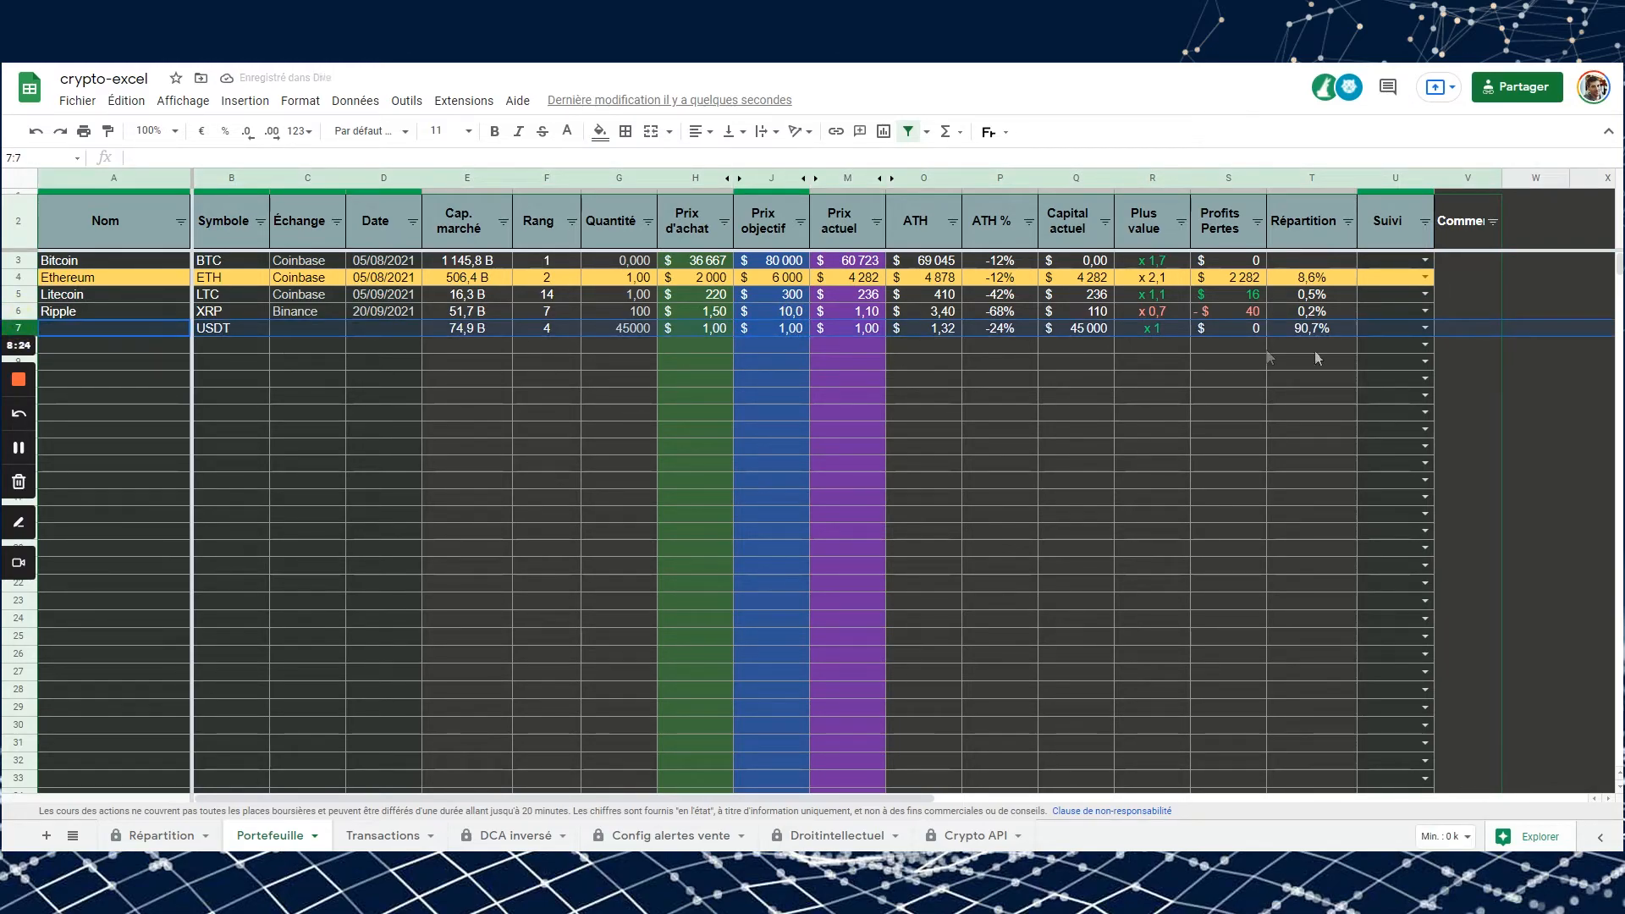
left_click(682, 836)
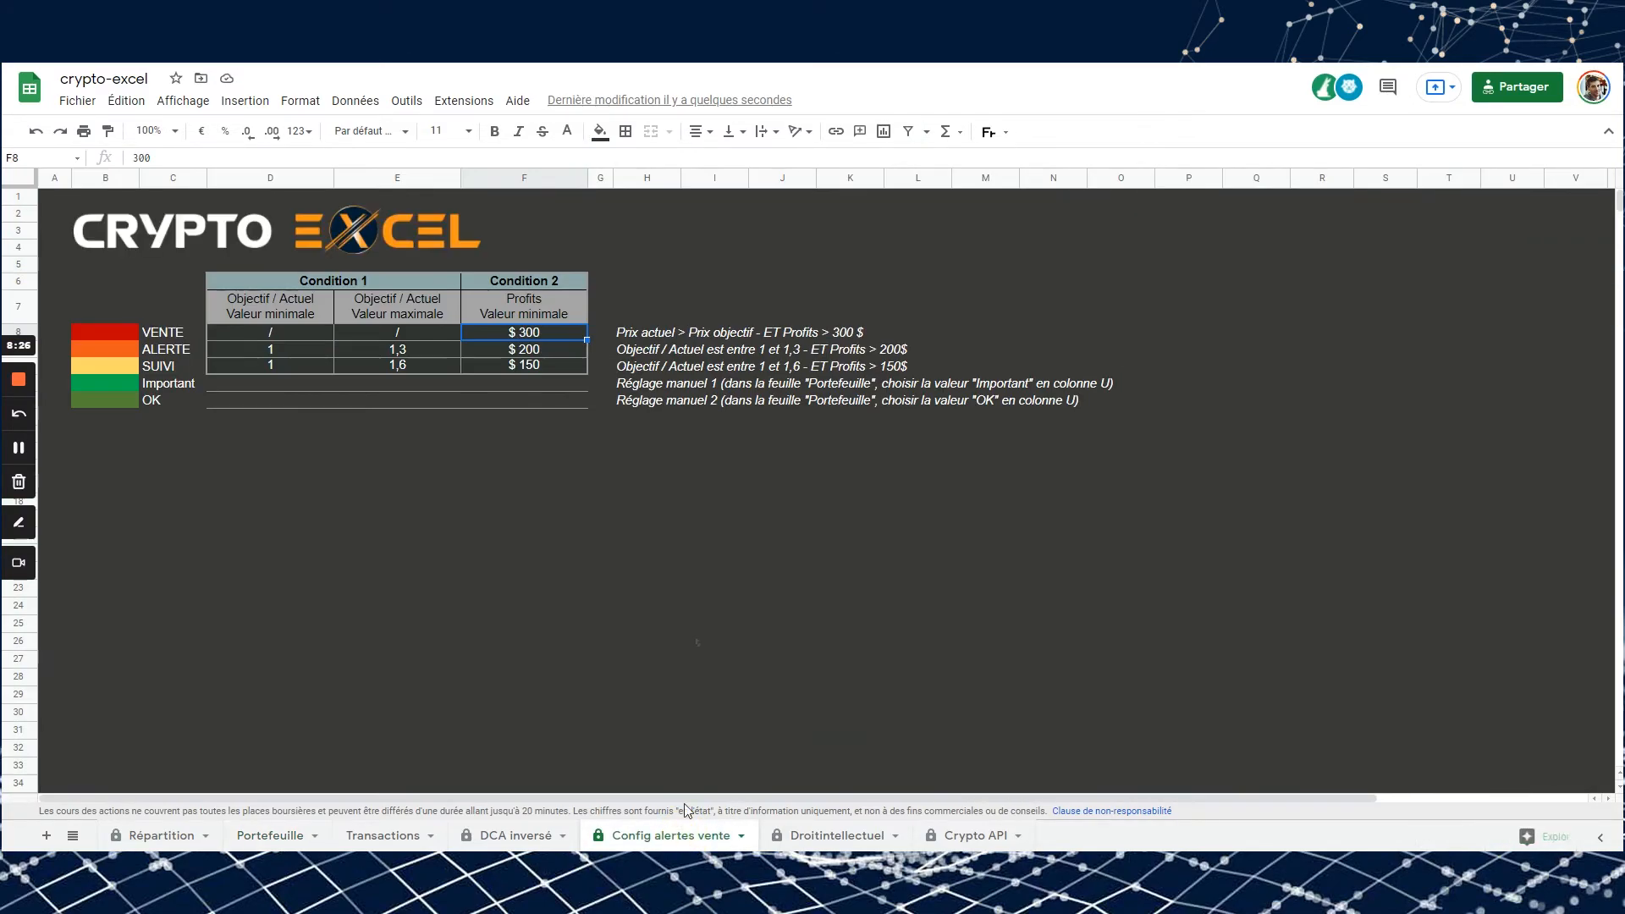
left_click(529, 179)
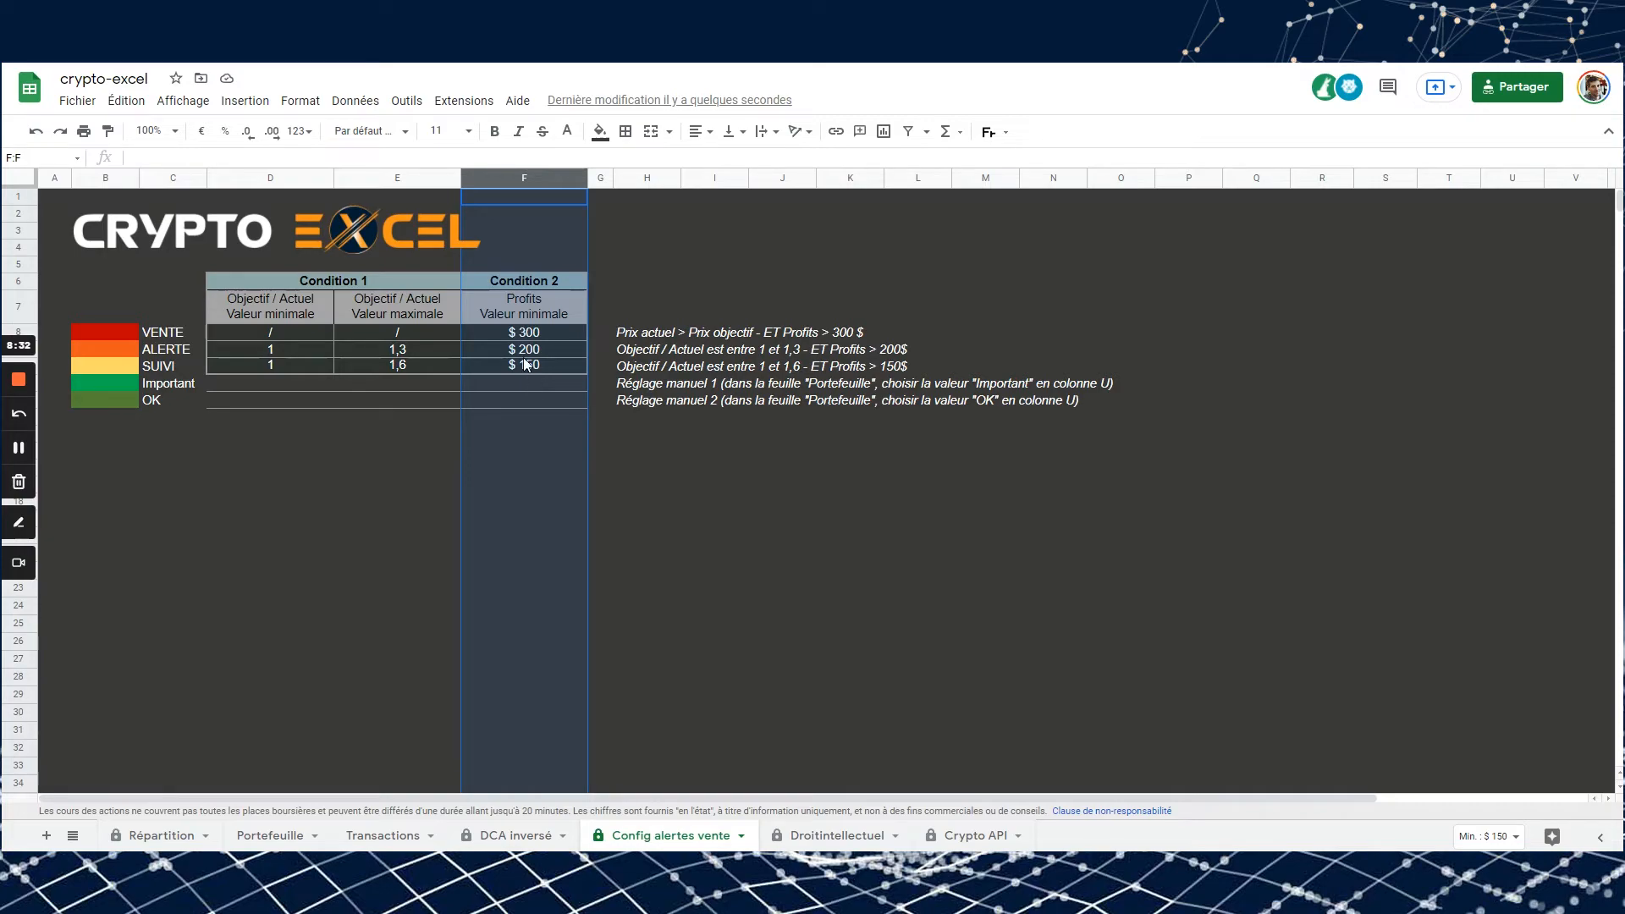
left_click(270, 835)
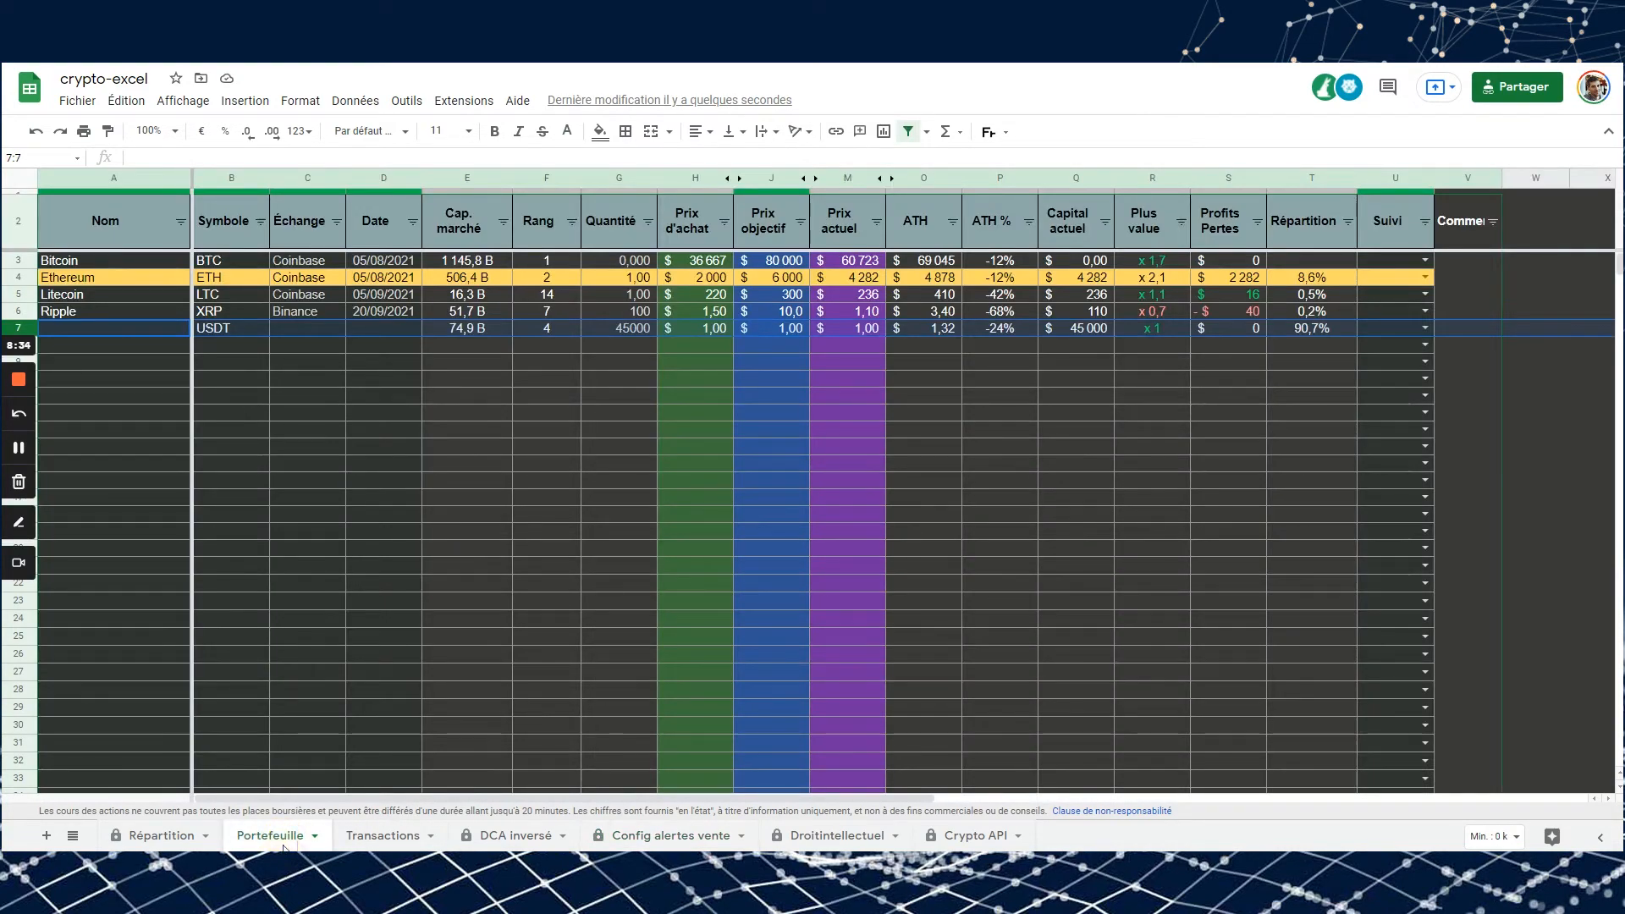
left_click(709, 329)
left_click(856, 330)
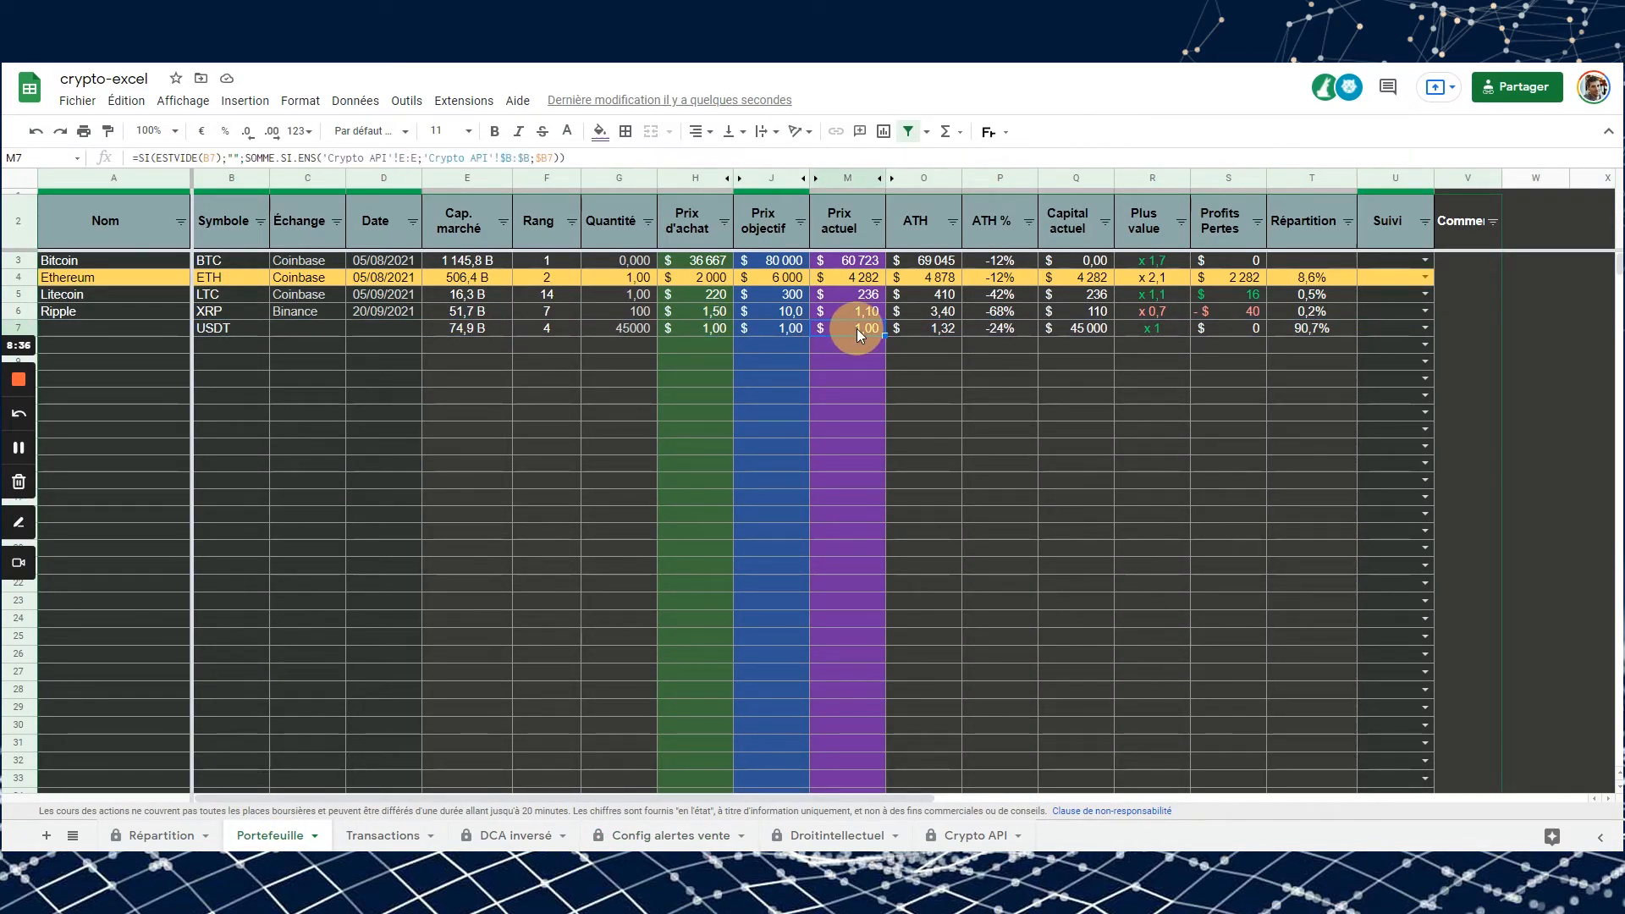
left_click(1222, 330)
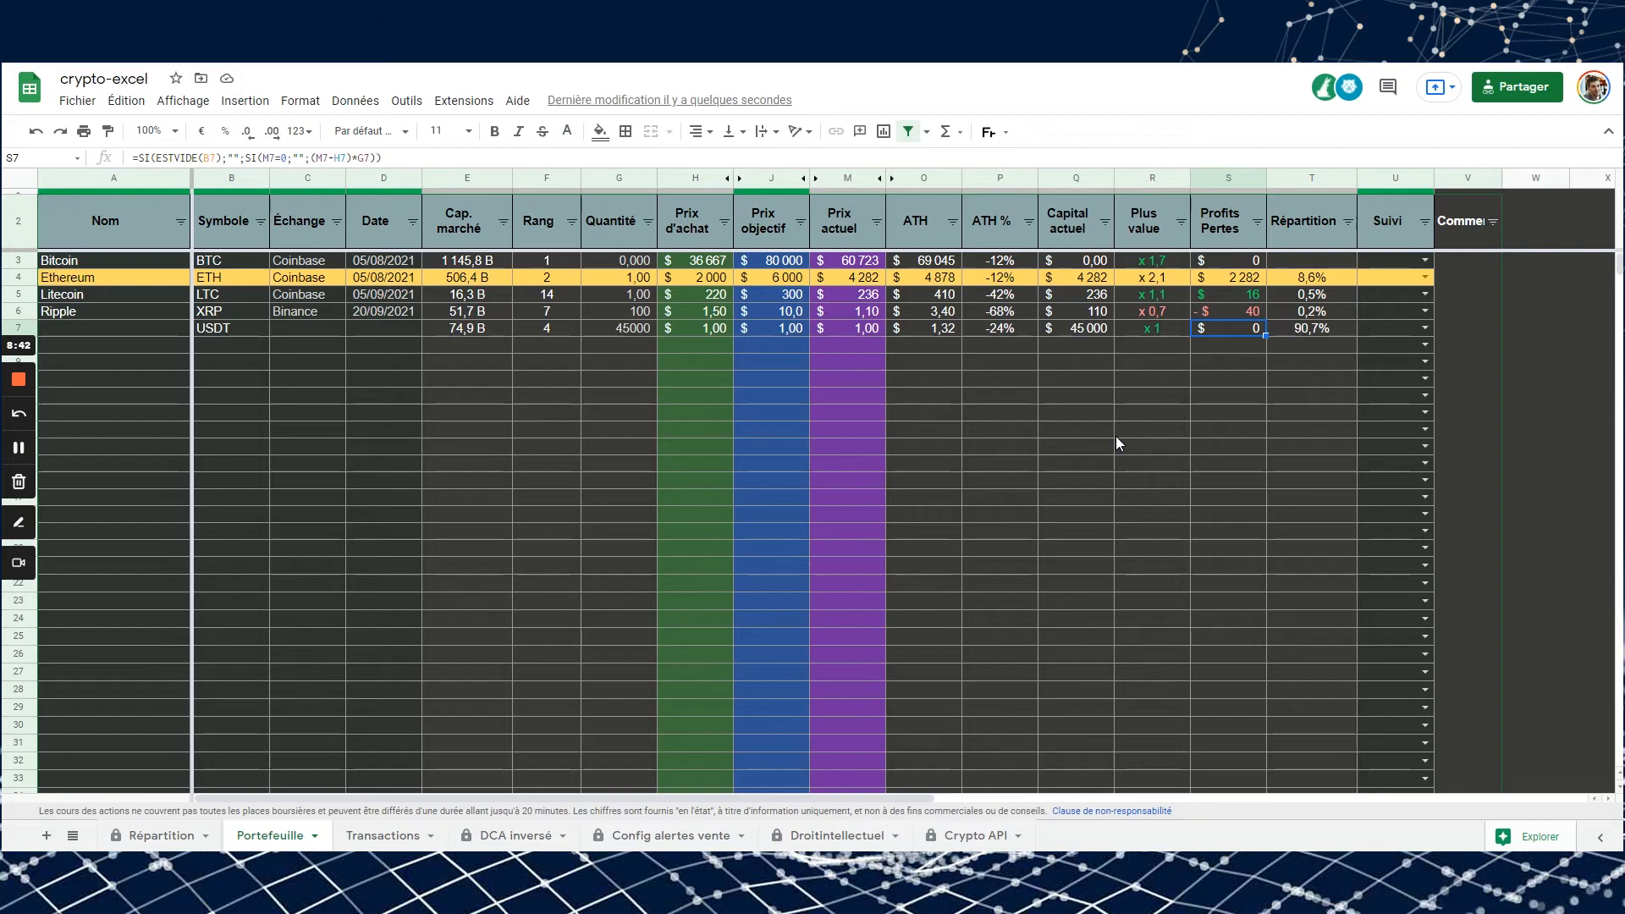
left_click(685, 836)
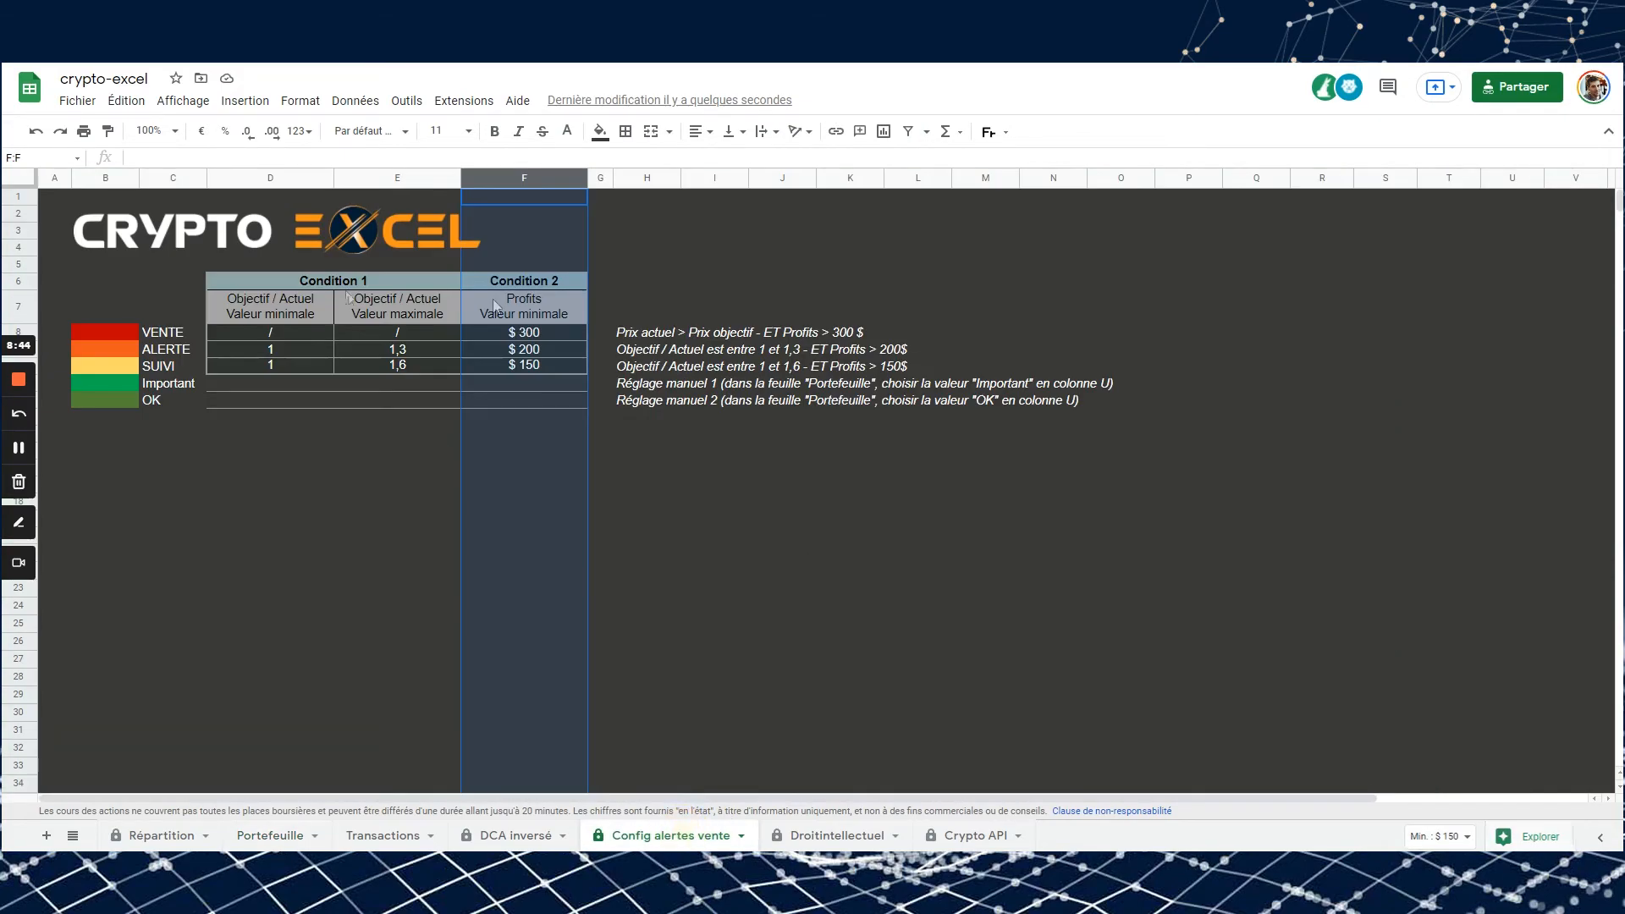
left_click(379, 586)
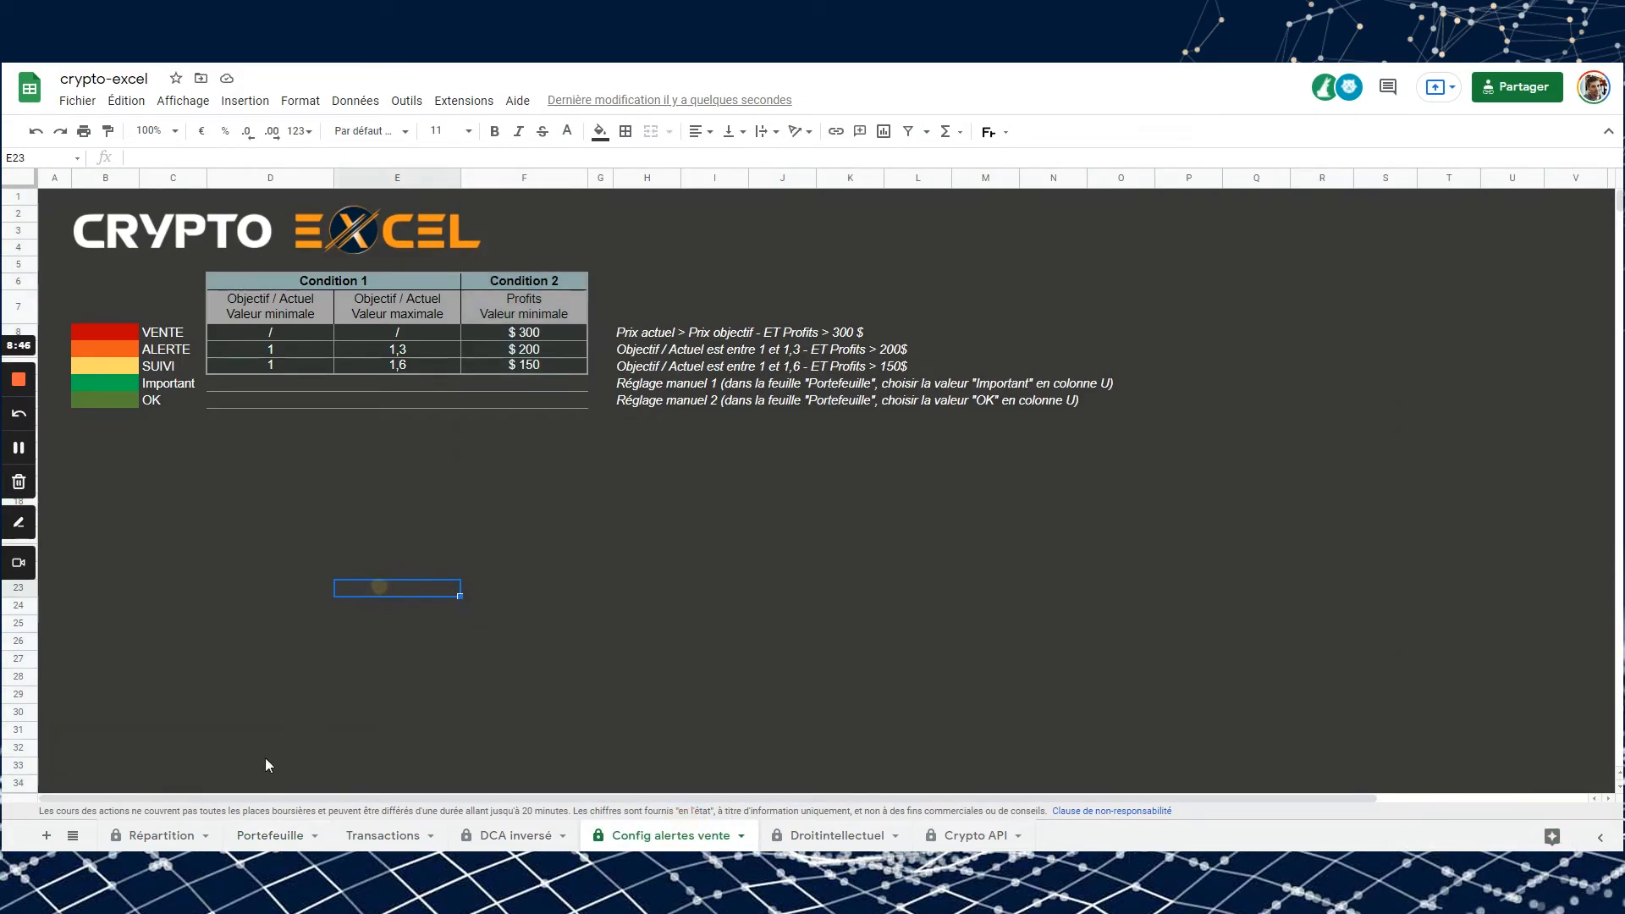
left_click(162, 835)
left_click(271, 835)
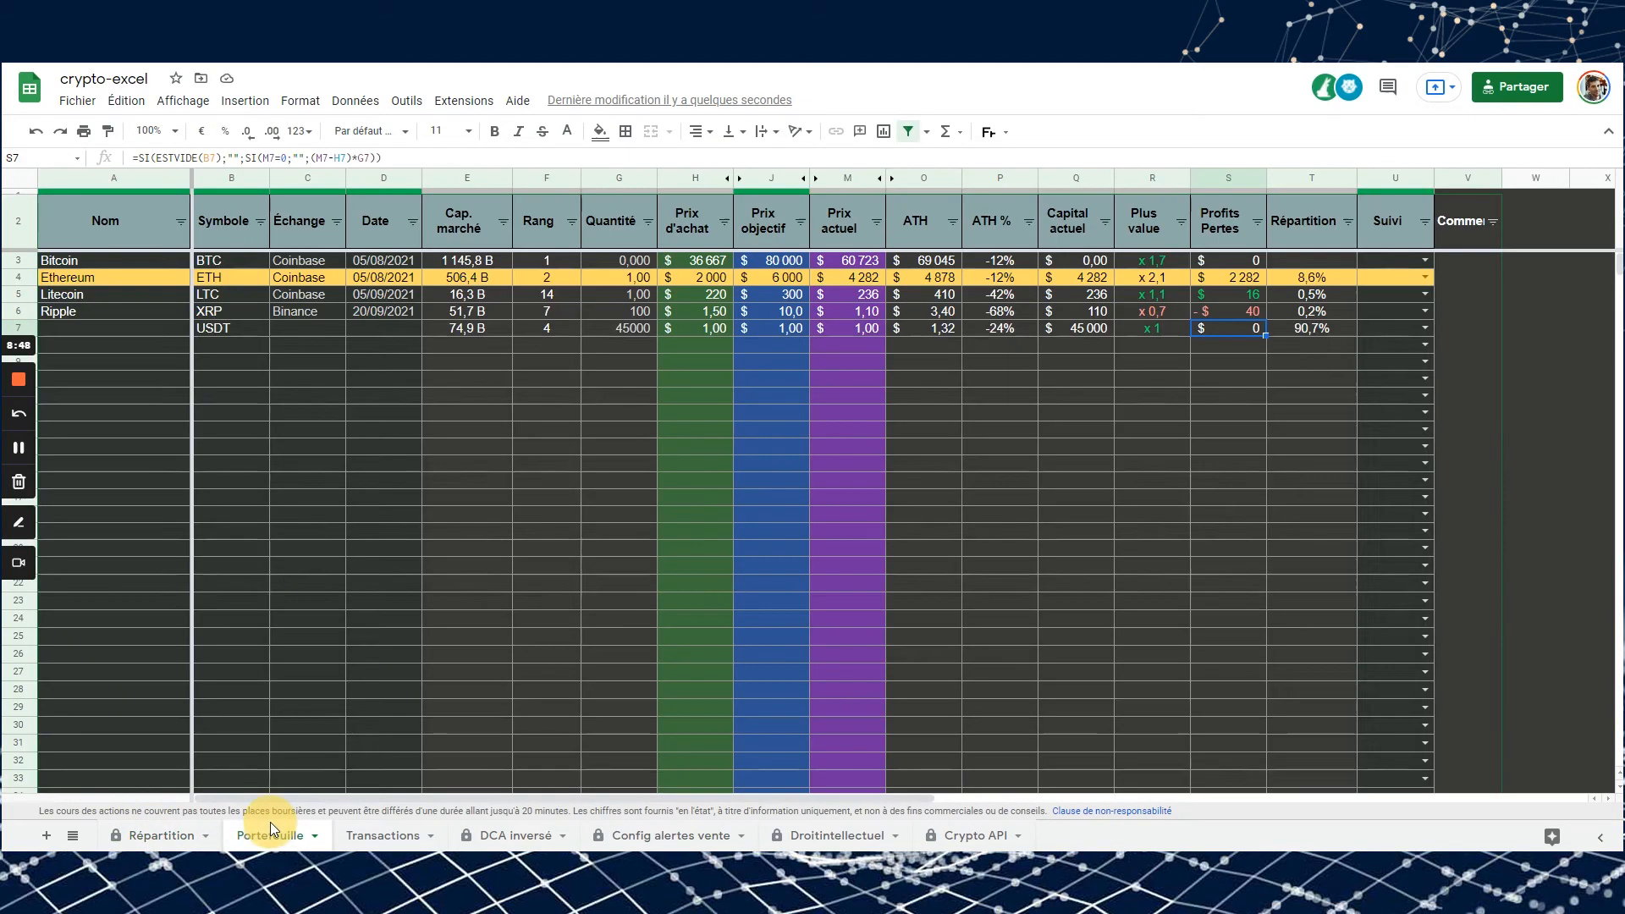
- Clear the USDT row's Prix objectif in cell J7 of Portefeuille
left_click(689, 323)
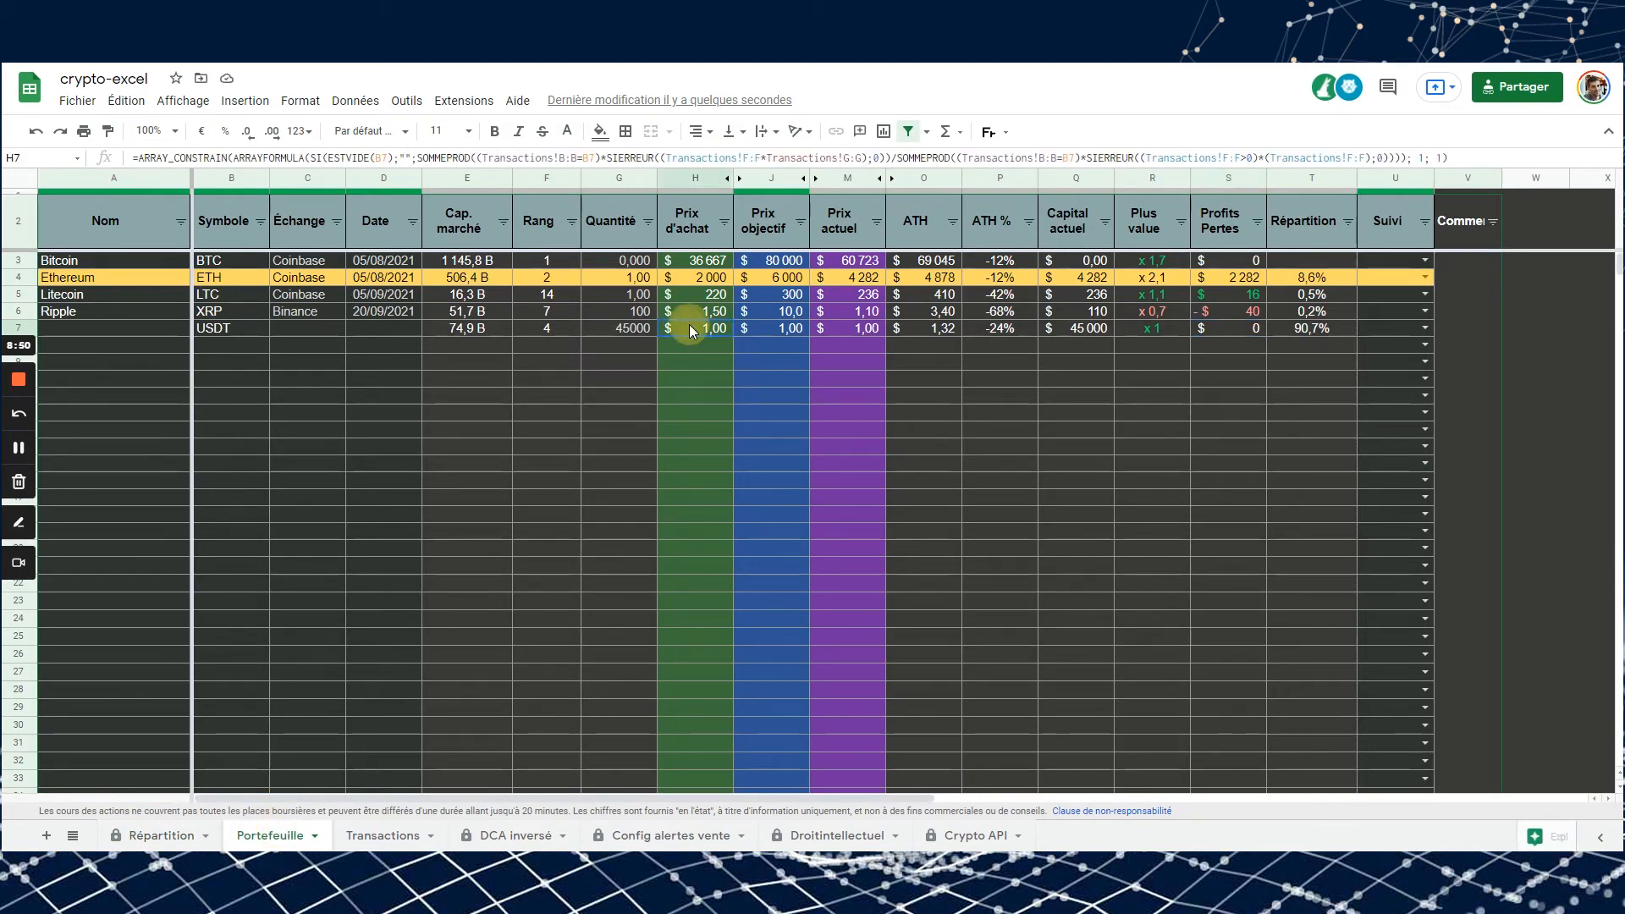
key("Right")
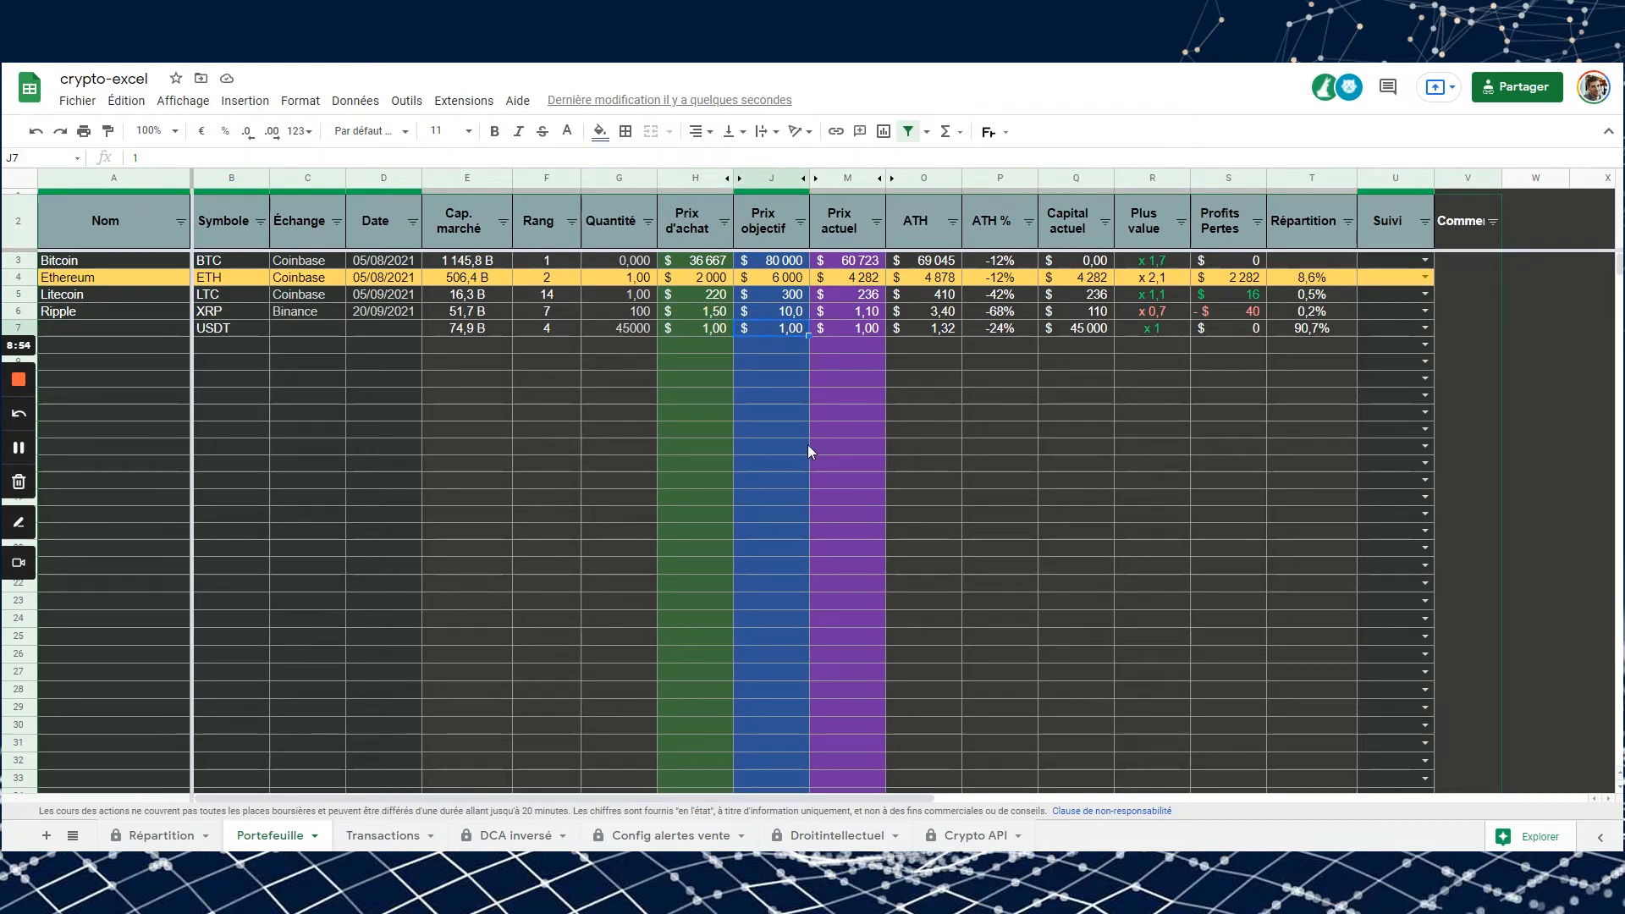
key("Delete")
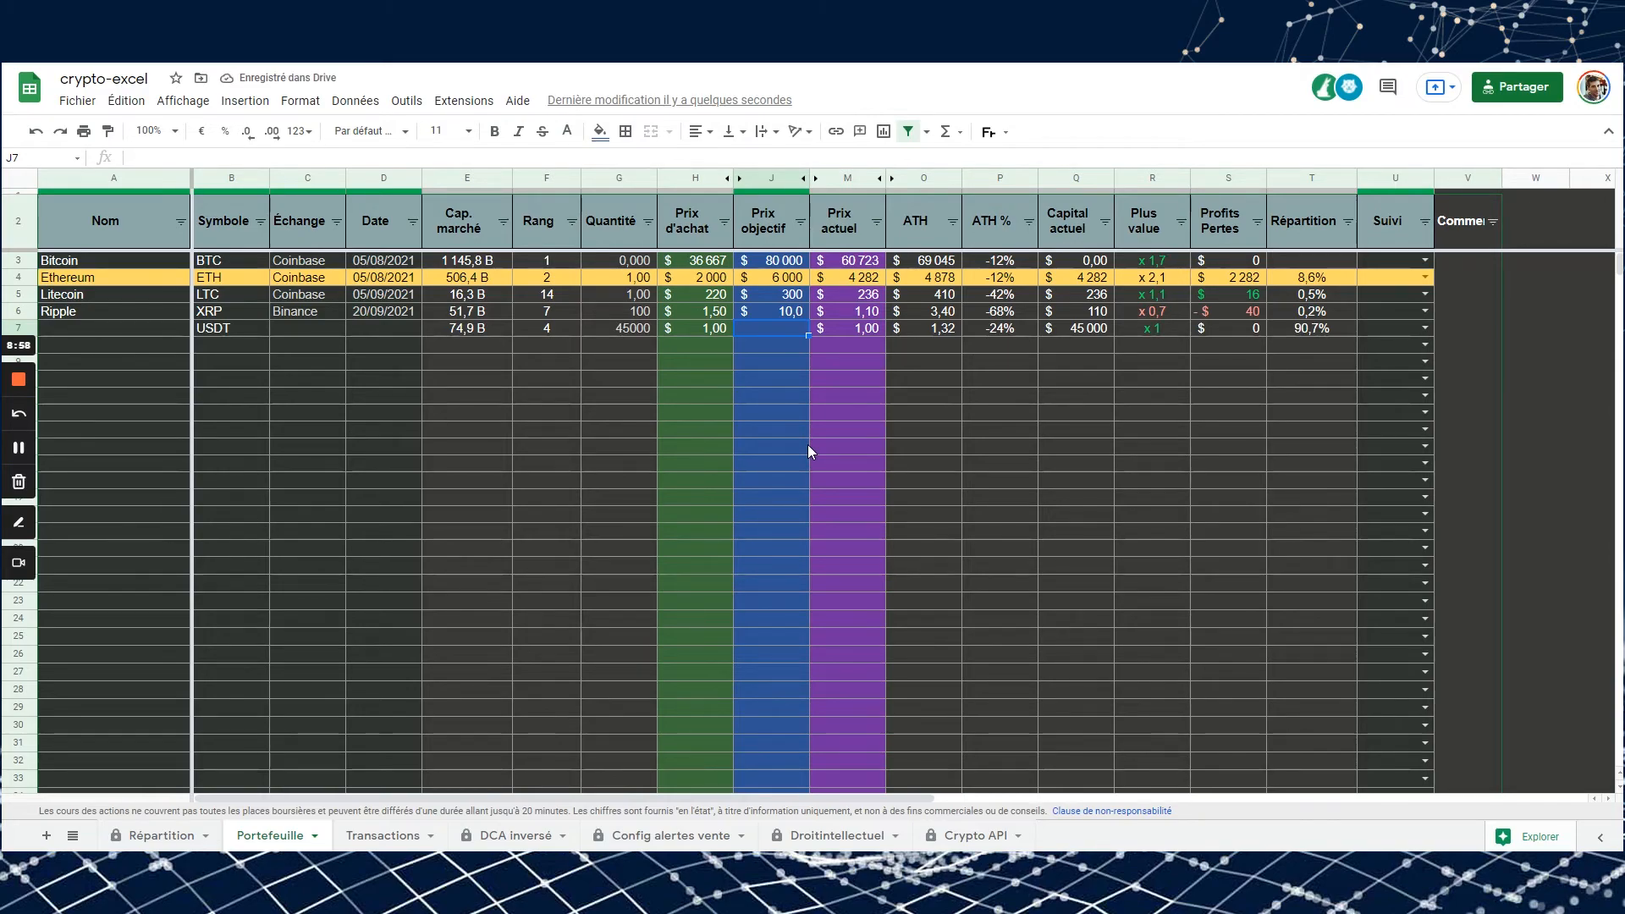
- Review the capital totals, placement table and allocation chart in the Répartition sheet
left_click(157, 838)
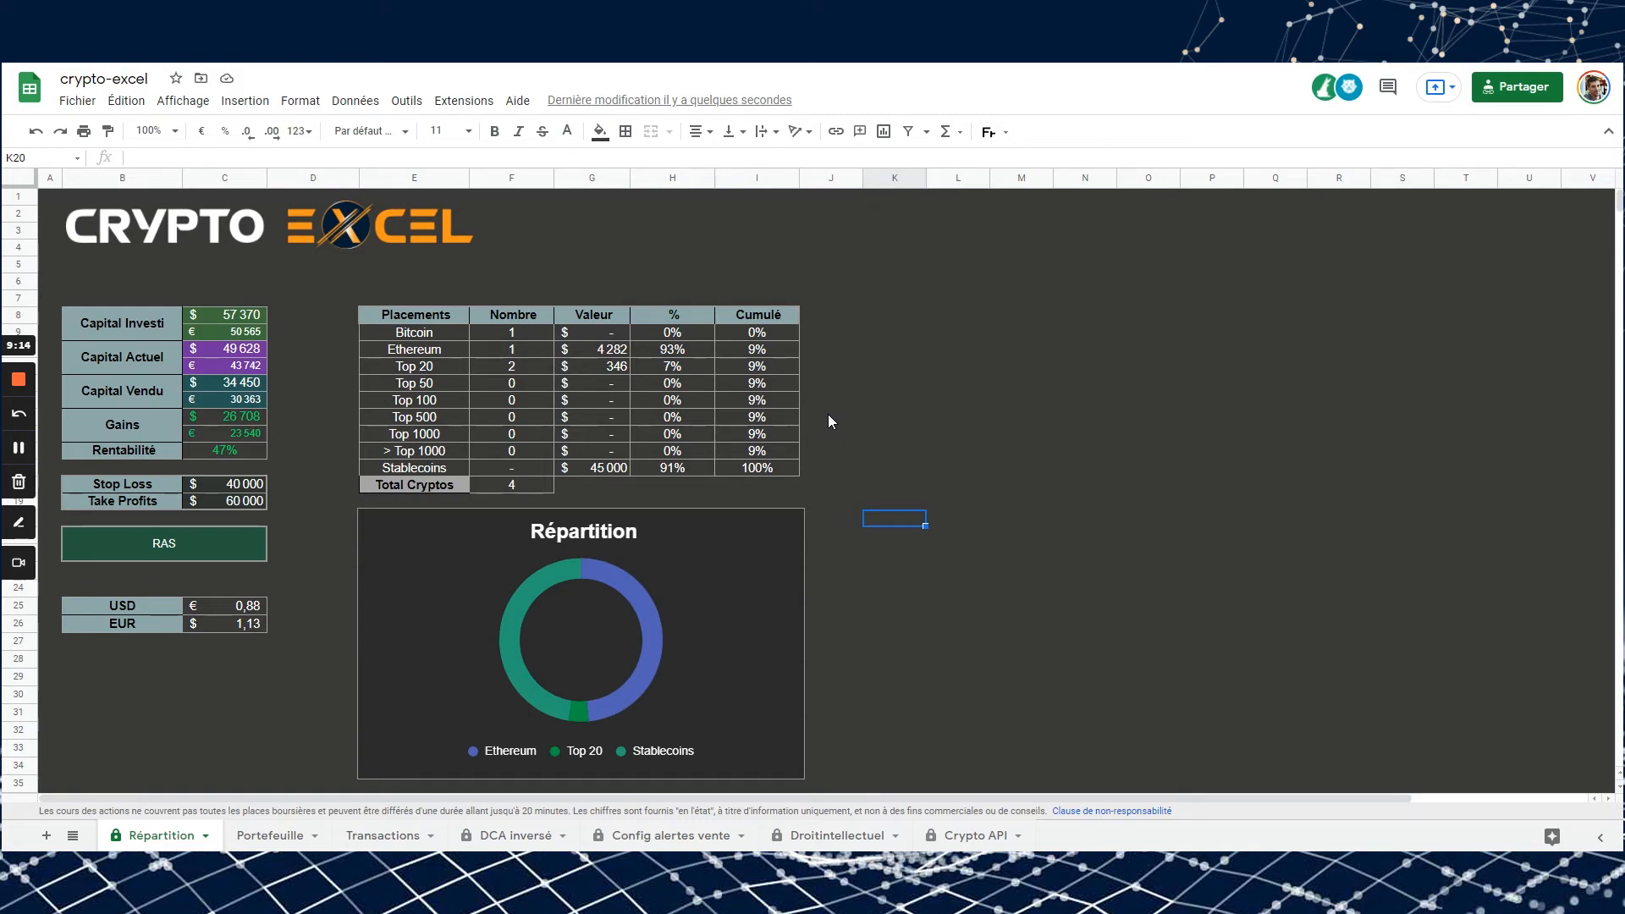
left_click(1013, 434)
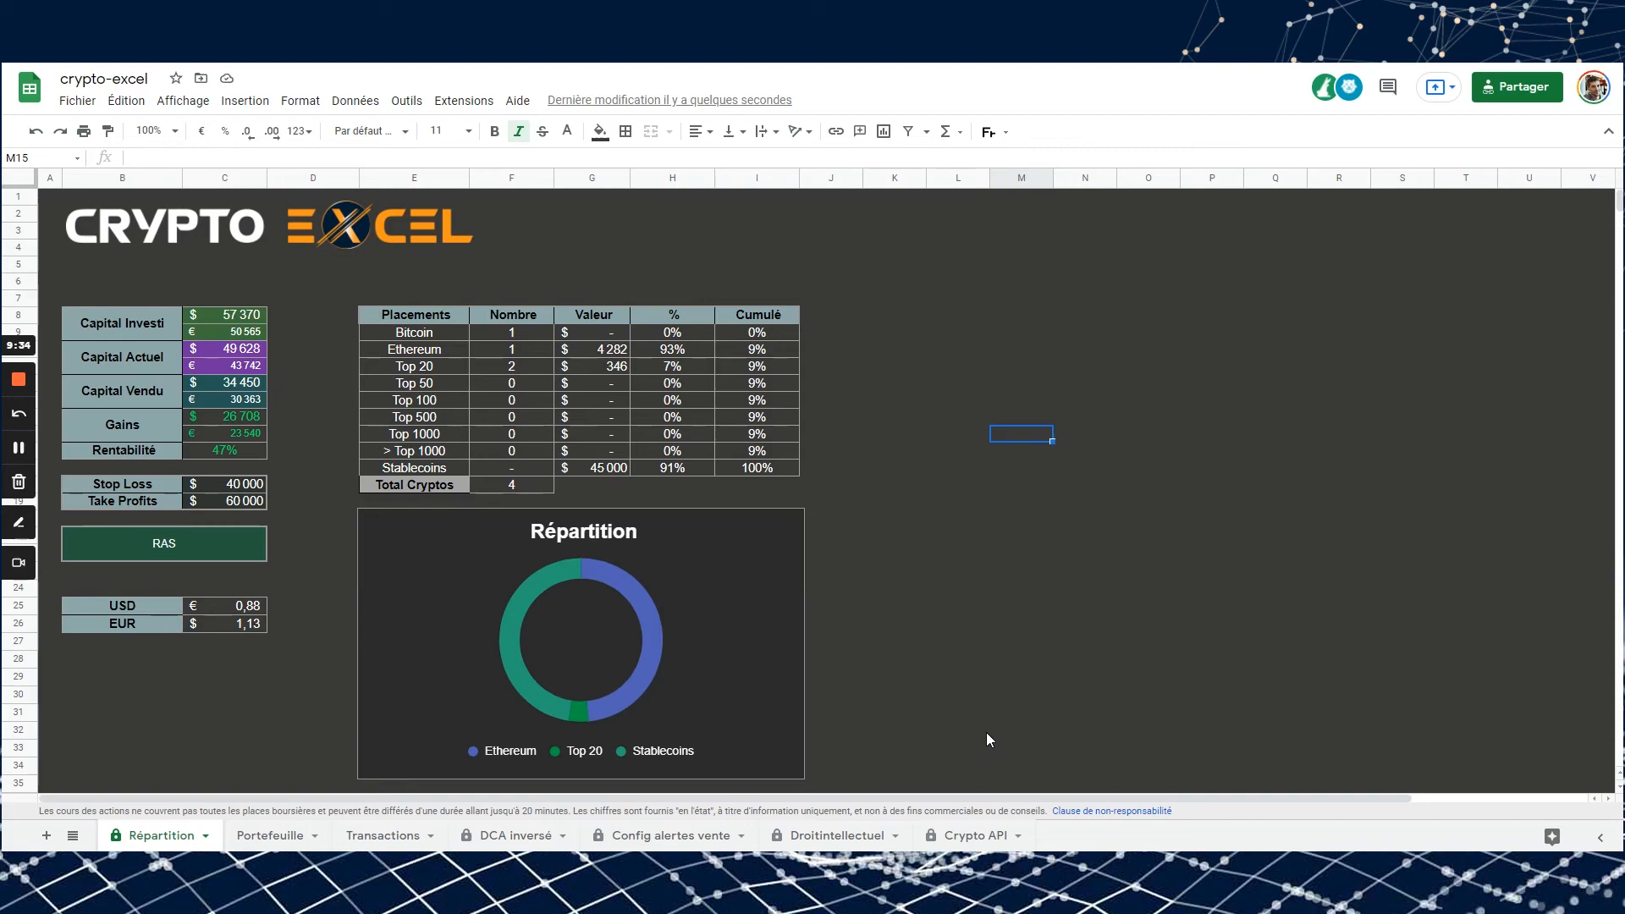
- Switch to the Crypto Excel sales page and compare the Standard and VIP offers, highlighting the VIP feature "Crypto Excel sur Google Sheets"
key("ctrl+Tab")
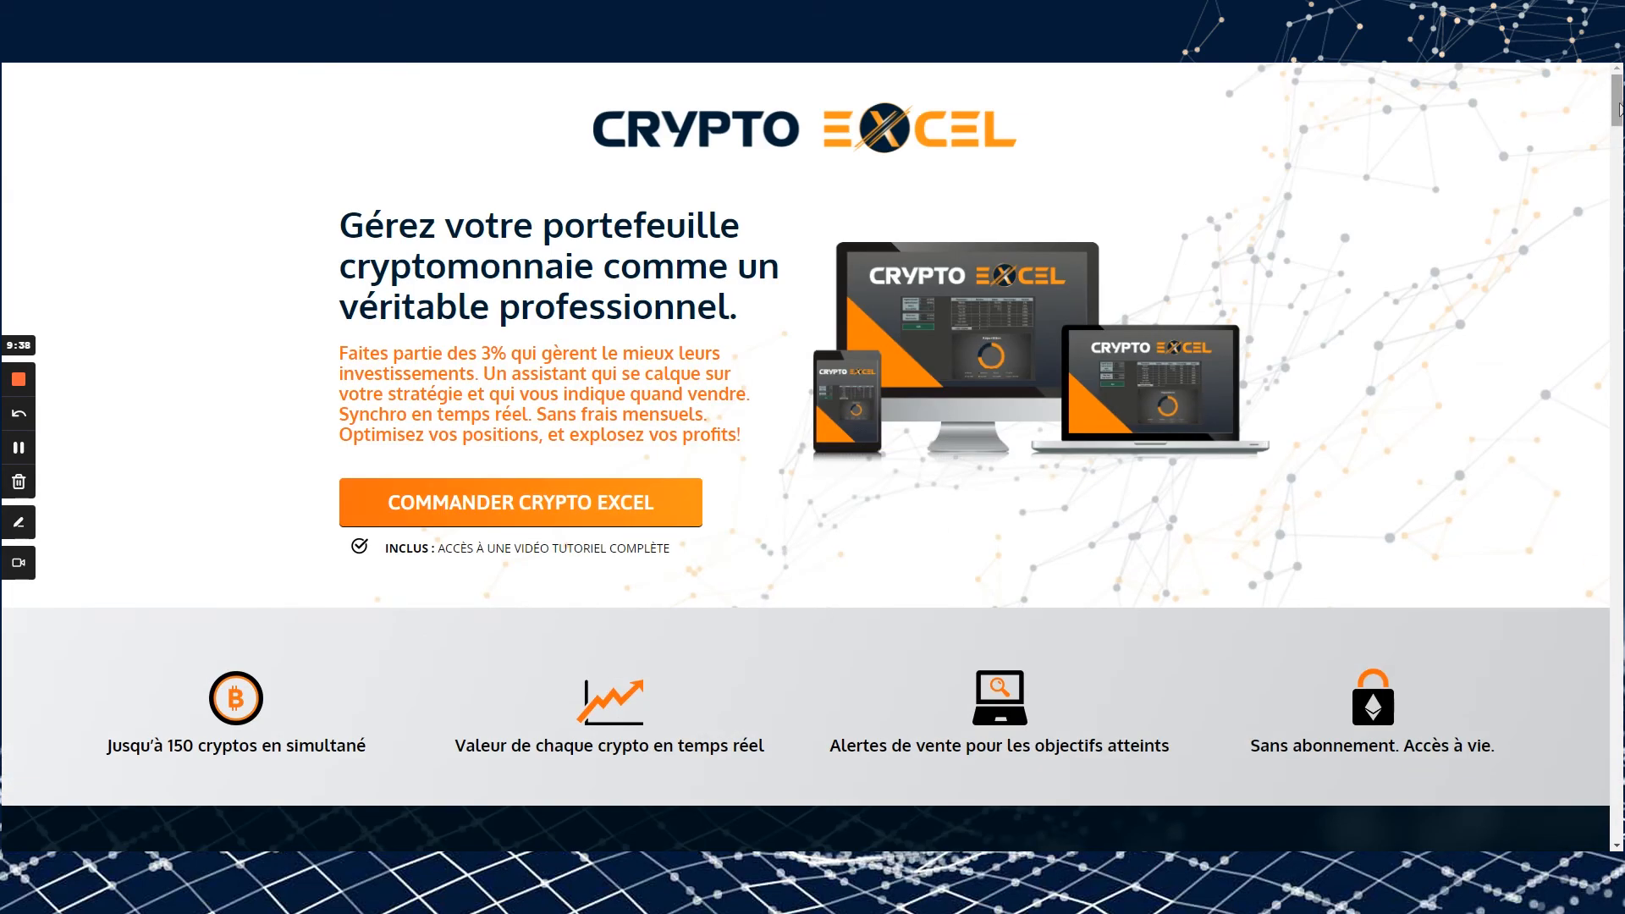
left_click_drag(1617, 100, 1618, 534)
scroll(27, 521, "up", 1)
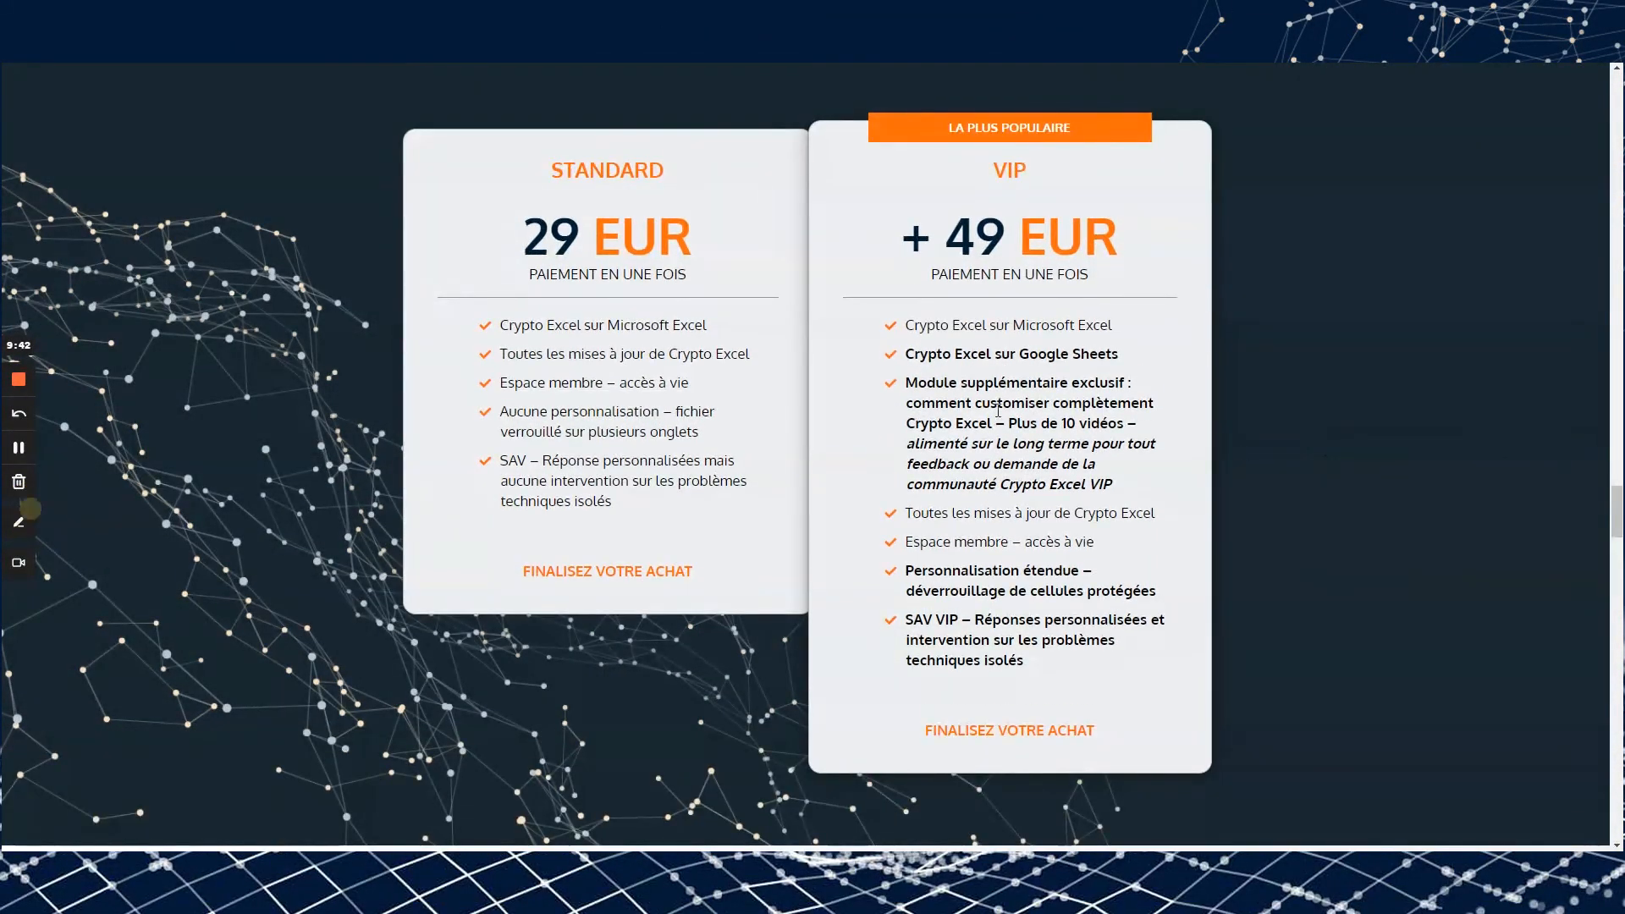
triple_click(993, 355)
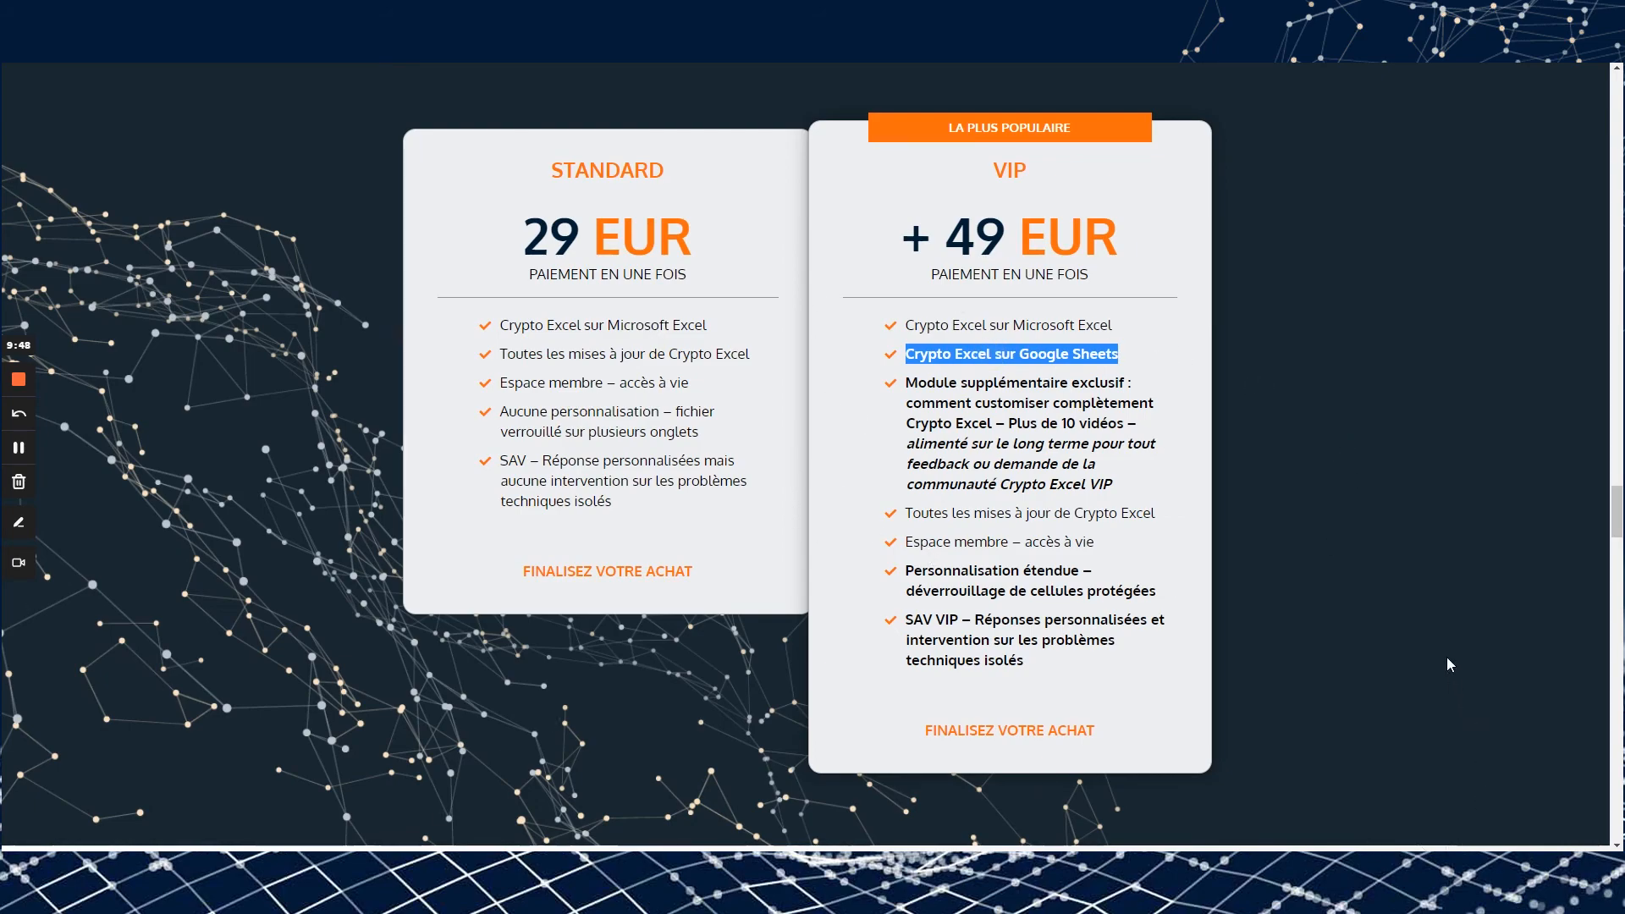
scroll(1395, 470, "down", 2)
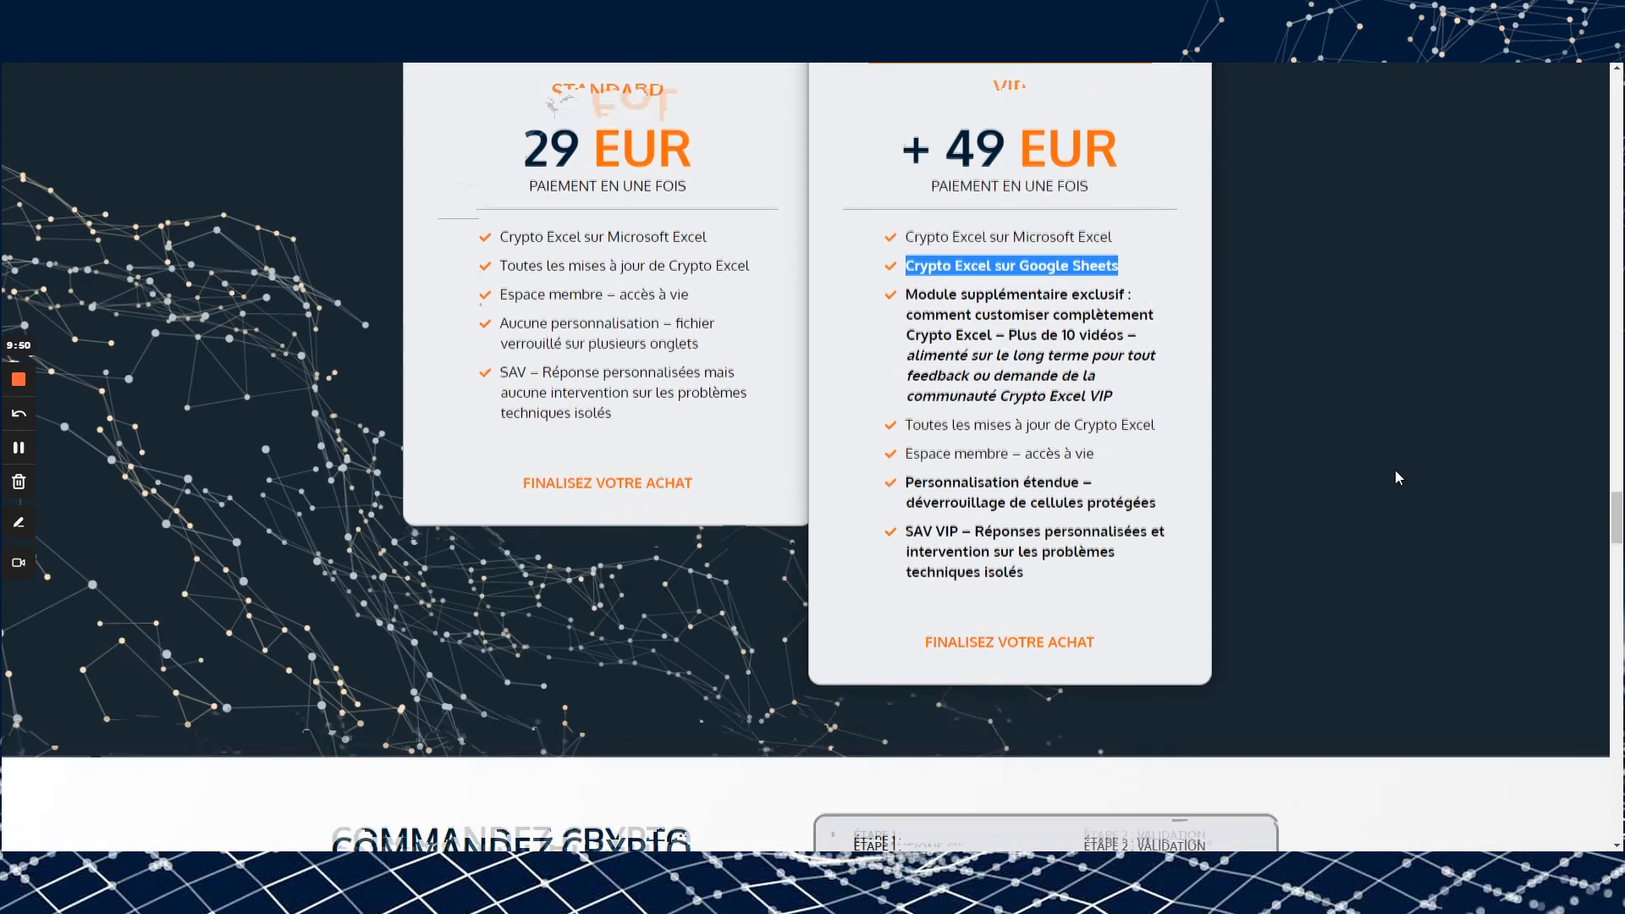
scroll(1395, 467, "up", 2)
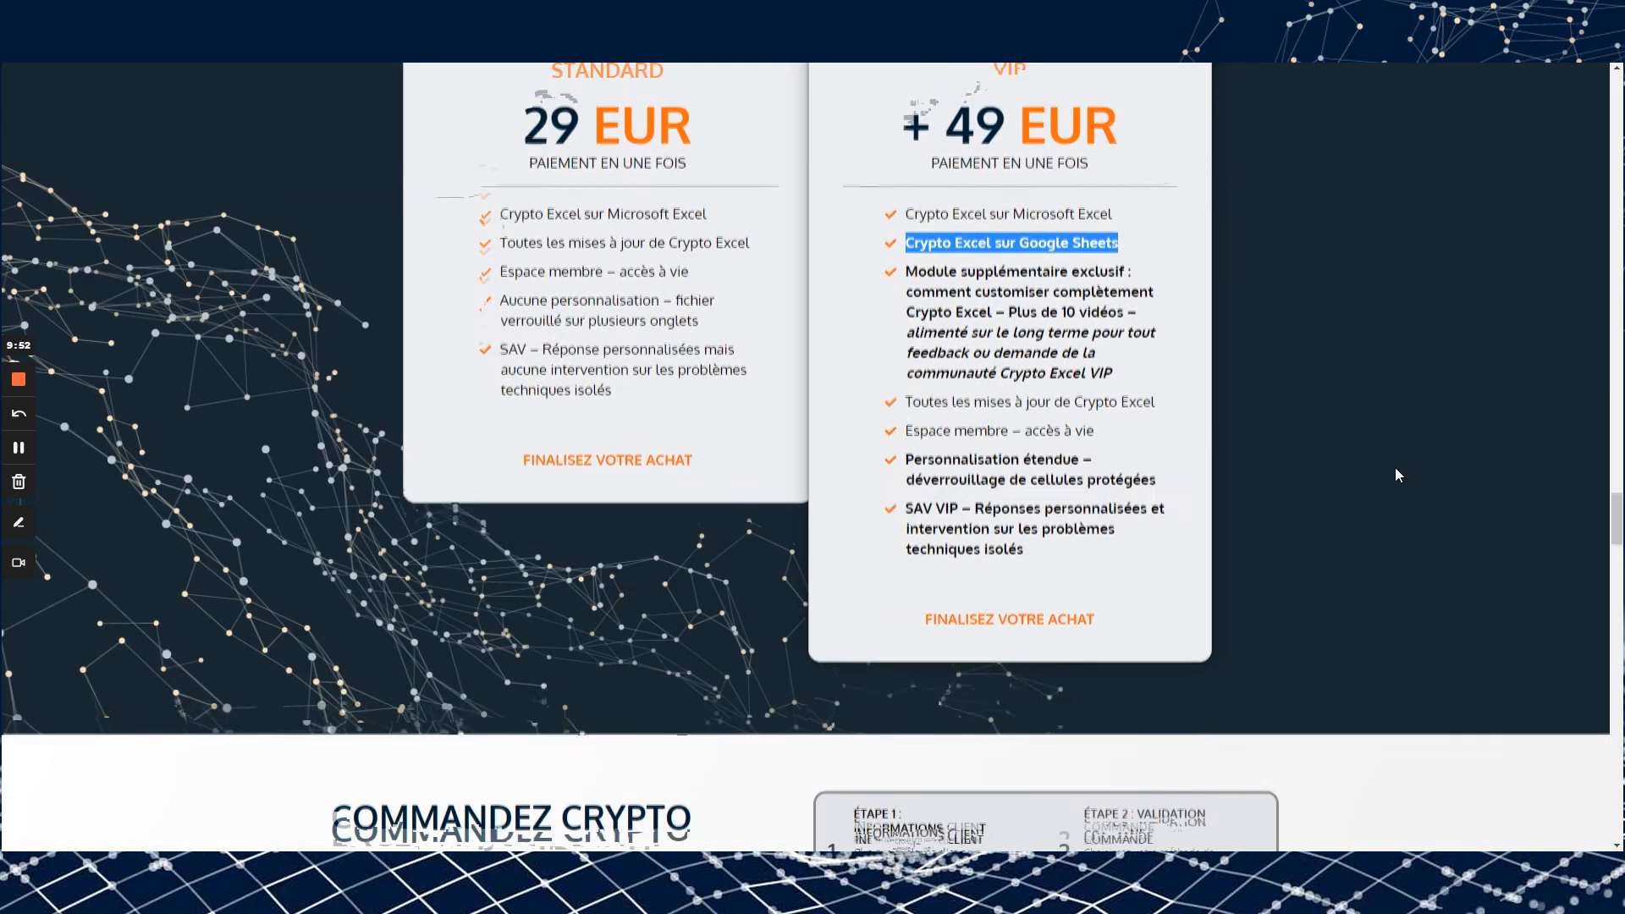